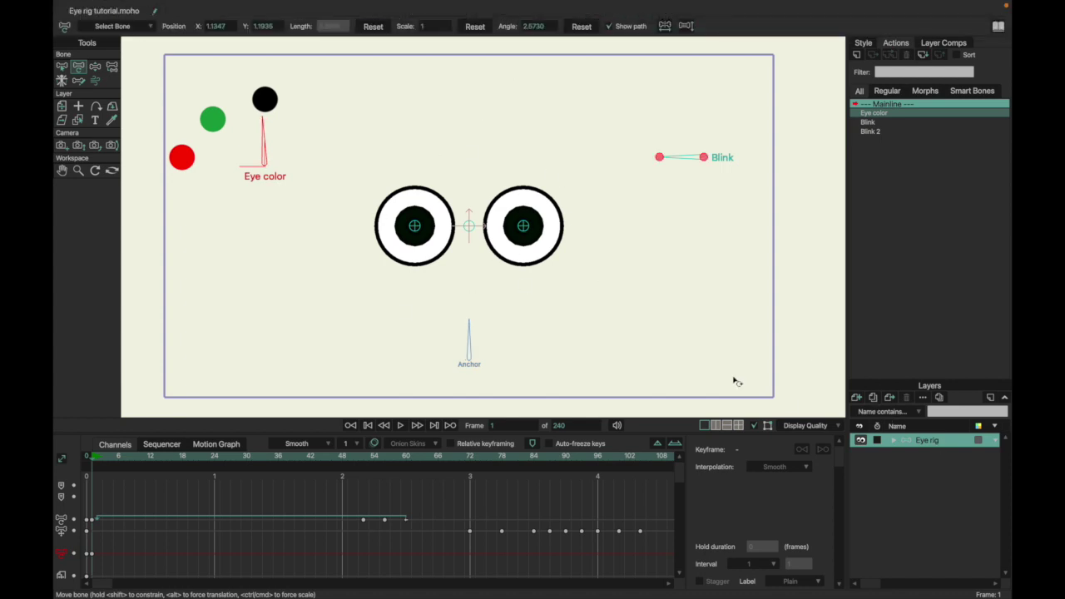
At frame 0, hide the Eye rig layer and add a new vector layer named White
{"action": "left_click", "coordinate": [856, 398]}
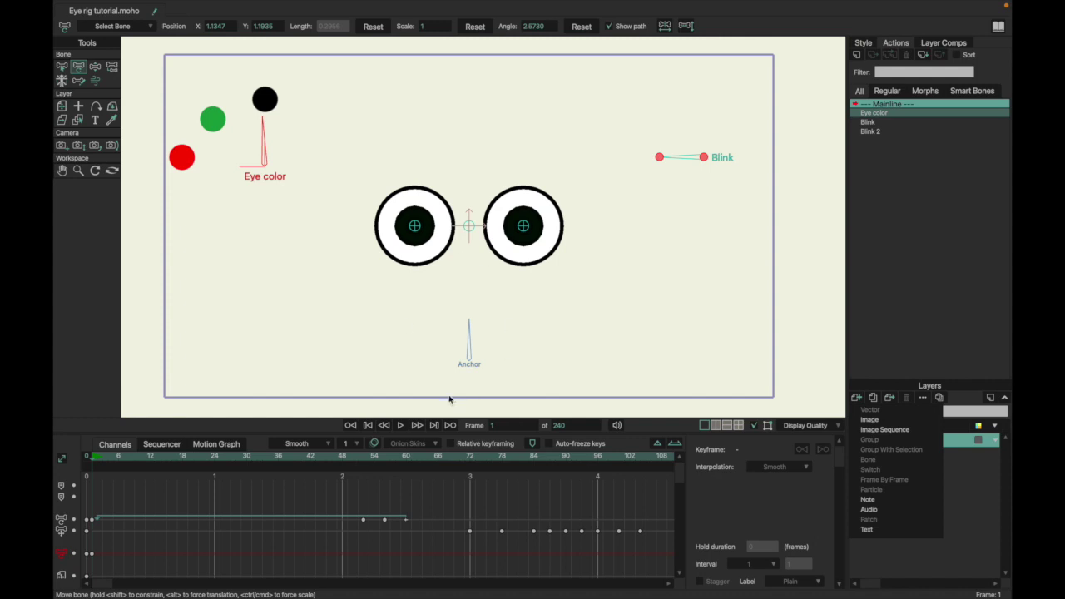
{"action": "left_click", "coordinate": [422, 502]}
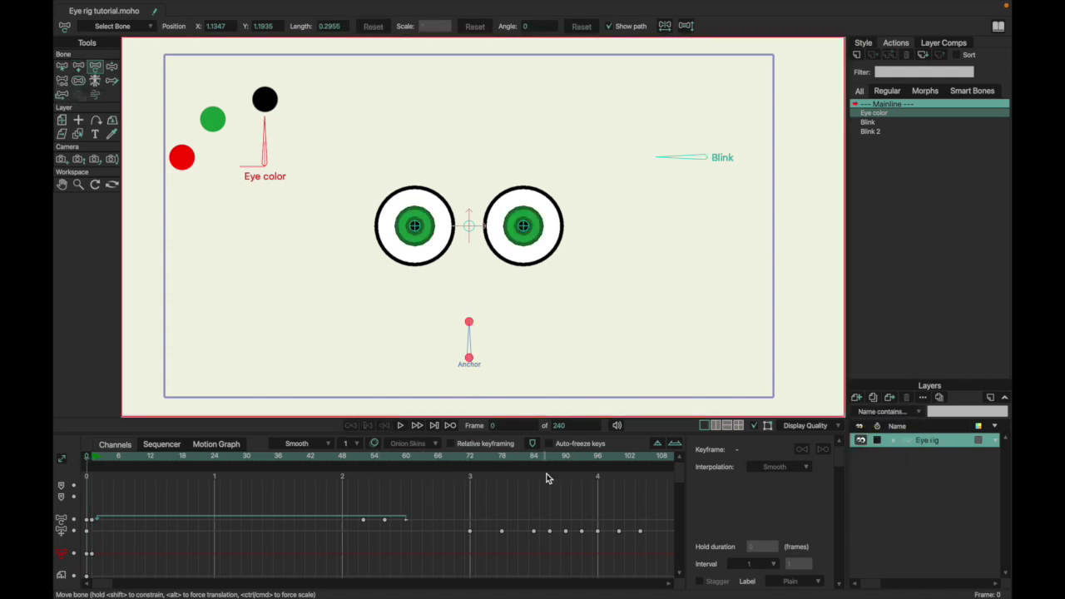
{"action": "left_click", "coordinate": [861, 440]}
{"action": "left_click", "coordinate": [858, 399]}
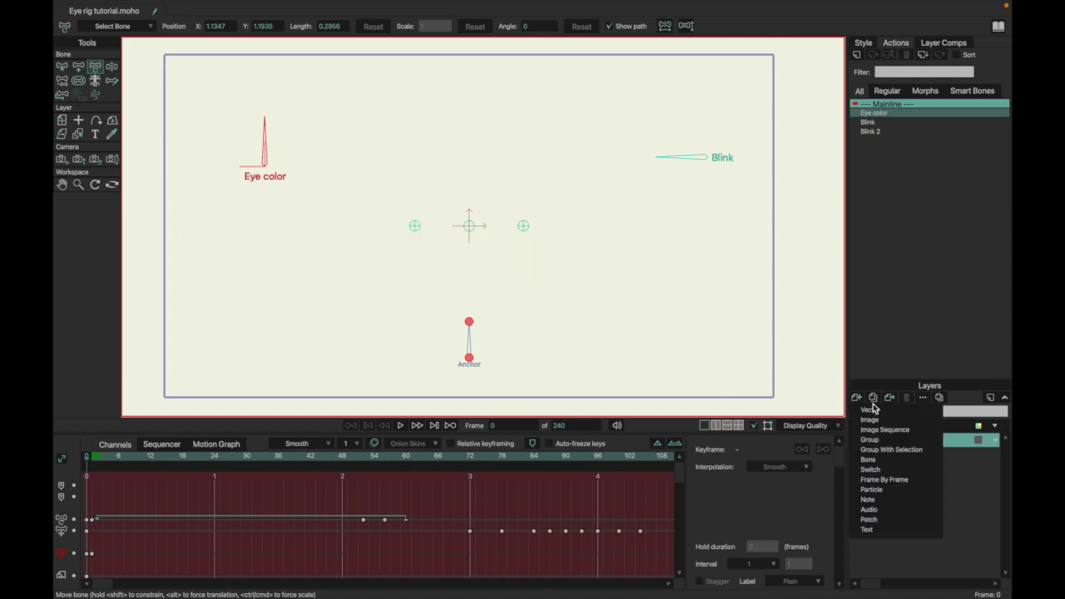
{"action": "left_click", "coordinate": [870, 413]}
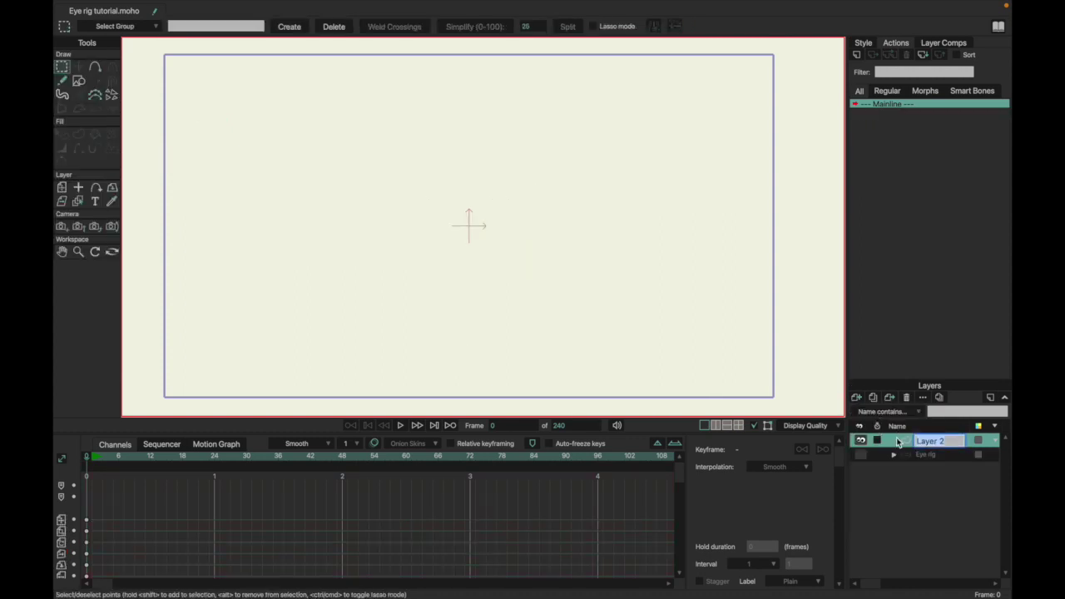
{"action": "type", "text": "White"}
{"action": "key", "text": "Return"}
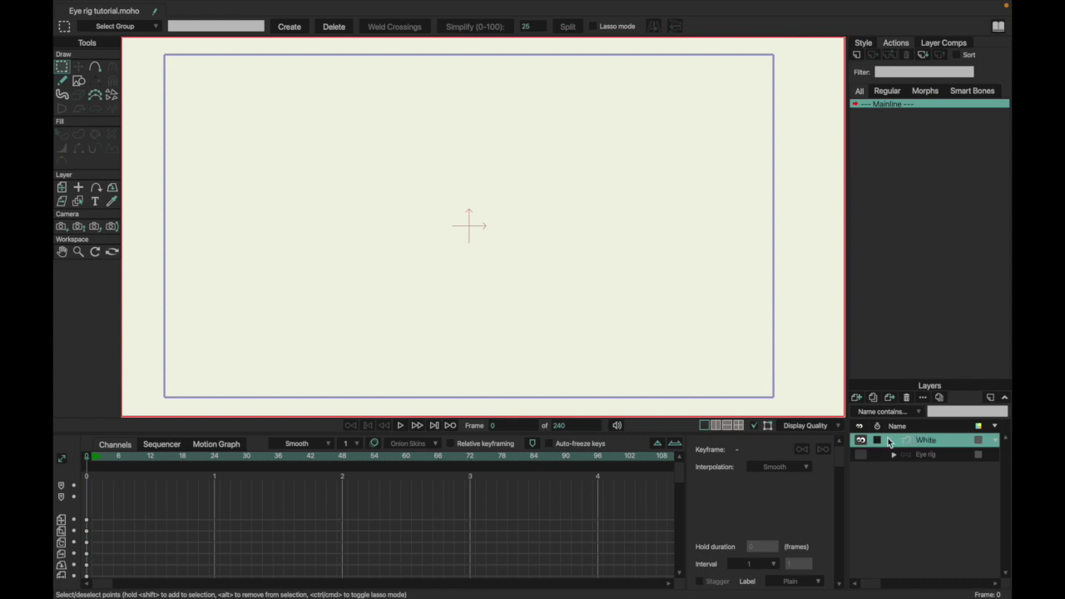
Draw a circle on the White layer and centre it at X 0, Y 0
{"action": "left_click", "coordinate": [77, 80]}
{"action": "left_click_drag", "start_coordinate": [400, 161], "coordinate": [497, 275]}
{"action": "key", "text": "t"}
{"action": "key", "text": "ctrl+a"}
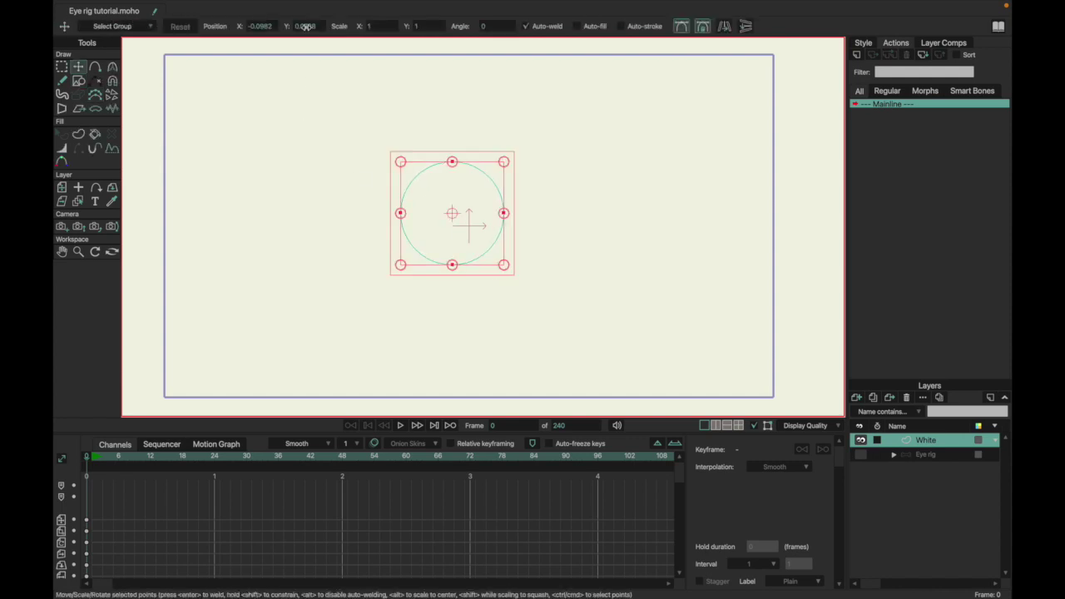
{"action": "left_click", "coordinate": [259, 25]}
{"action": "type", "text": "0"}
{"action": "key", "text": "Return"}
{"action": "left_click", "coordinate": [297, 26]}
{"action": "type", "text": "0"}
{"action": "key", "text": "Return"}
Fill the circle with the Paint Bucket and change its stroke colour to black
{"action": "key", "text": "u"}
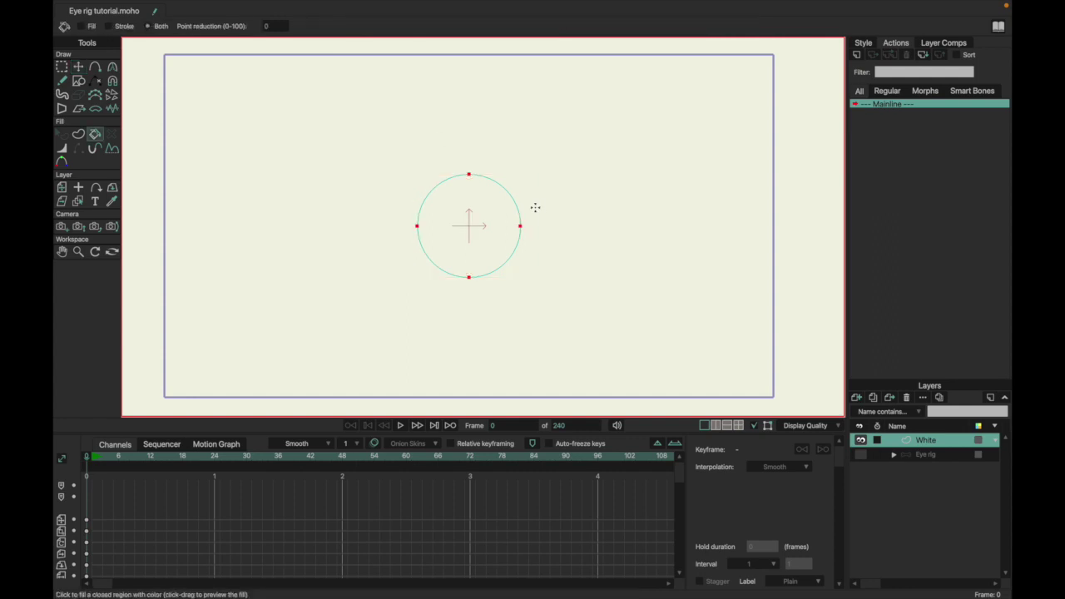
{"action": "key", "text": "space"}
{"action": "left_click", "coordinate": [505, 220]}
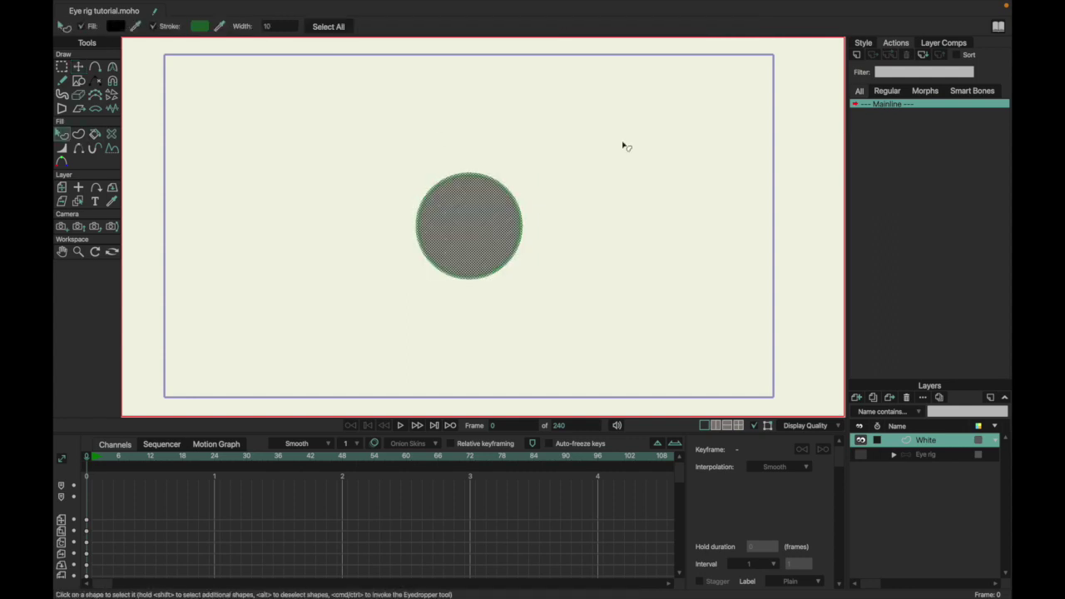
{"action": "left_click", "coordinate": [867, 44]}
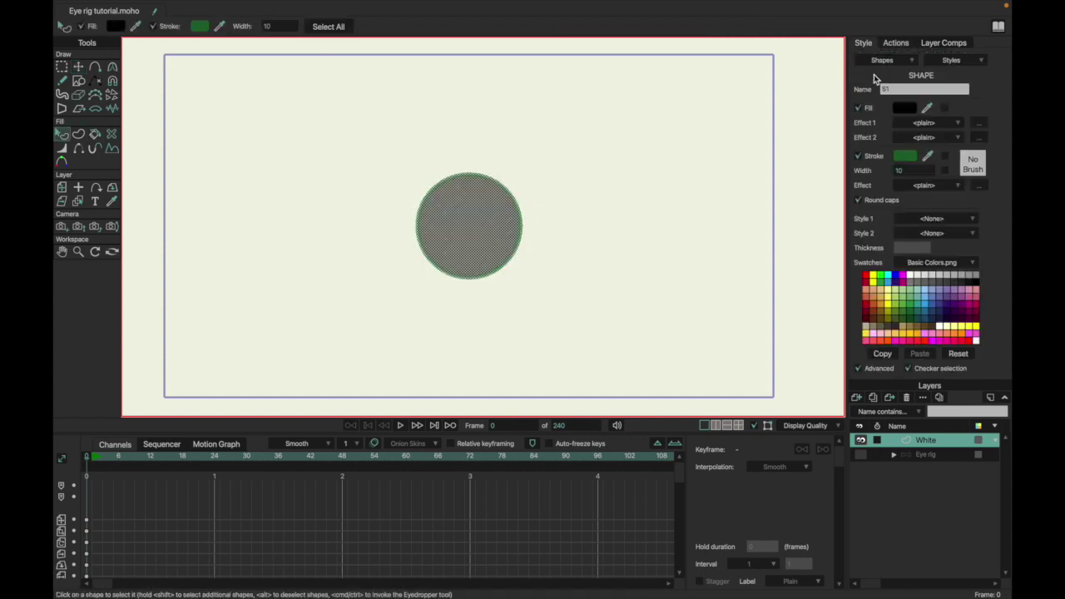
{"action": "left_click", "coordinate": [928, 156]}
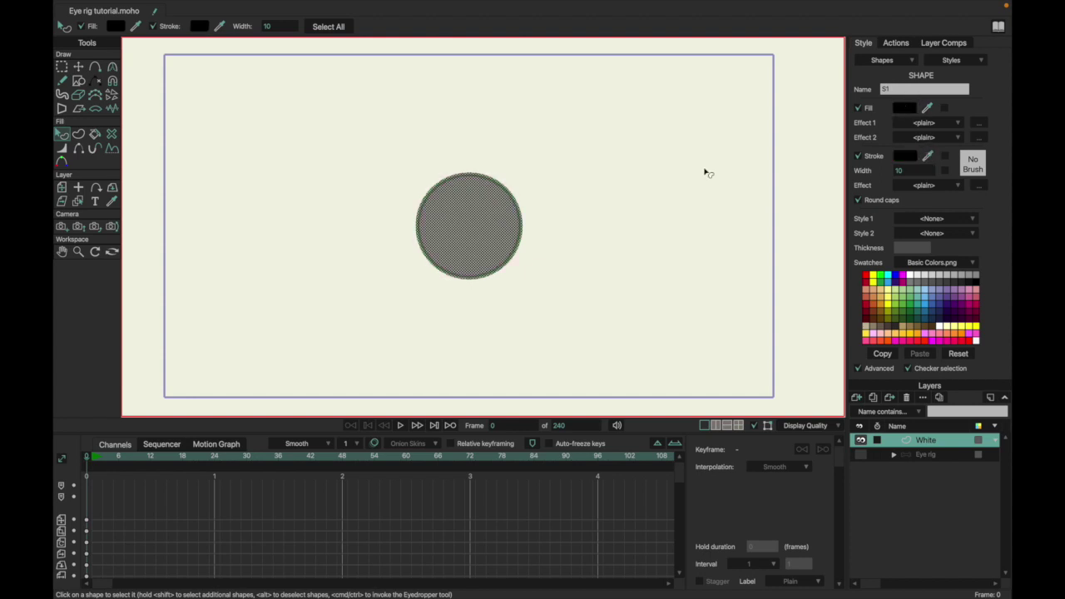
Try the circle without its stroke and switch the stroke back on
{"action": "left_click", "coordinate": [163, 28]}
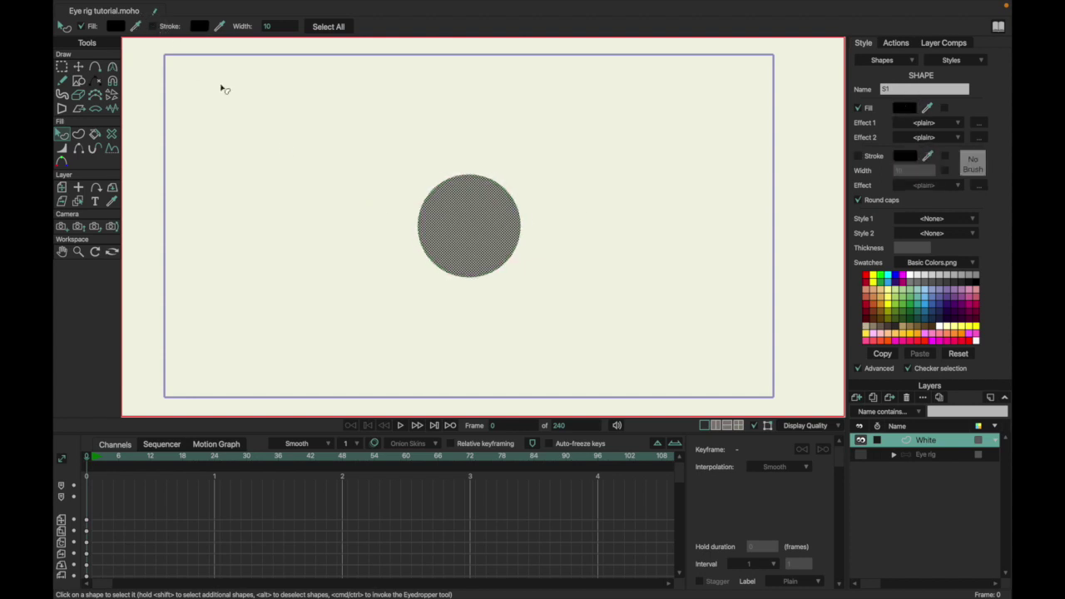
{"action": "left_click", "coordinate": [291, 116]}
{"action": "left_click", "coordinate": [472, 198]}
{"action": "left_click", "coordinate": [154, 27]}
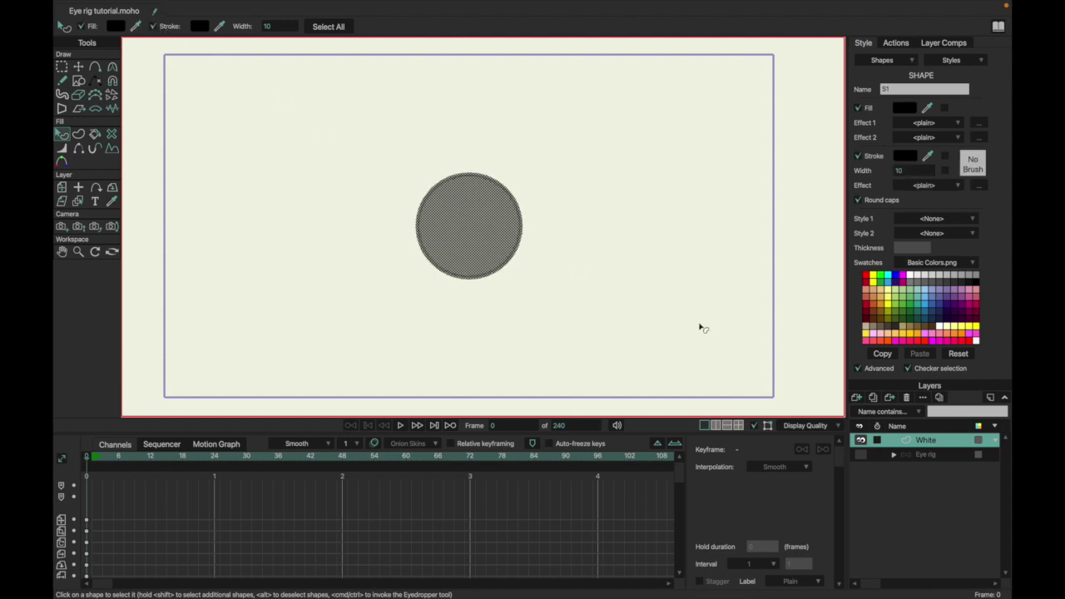
Set the circle's fill colour to white and deselect the shape
{"action": "left_click", "coordinate": [910, 276]}
{"action": "left_click", "coordinate": [607, 279]}
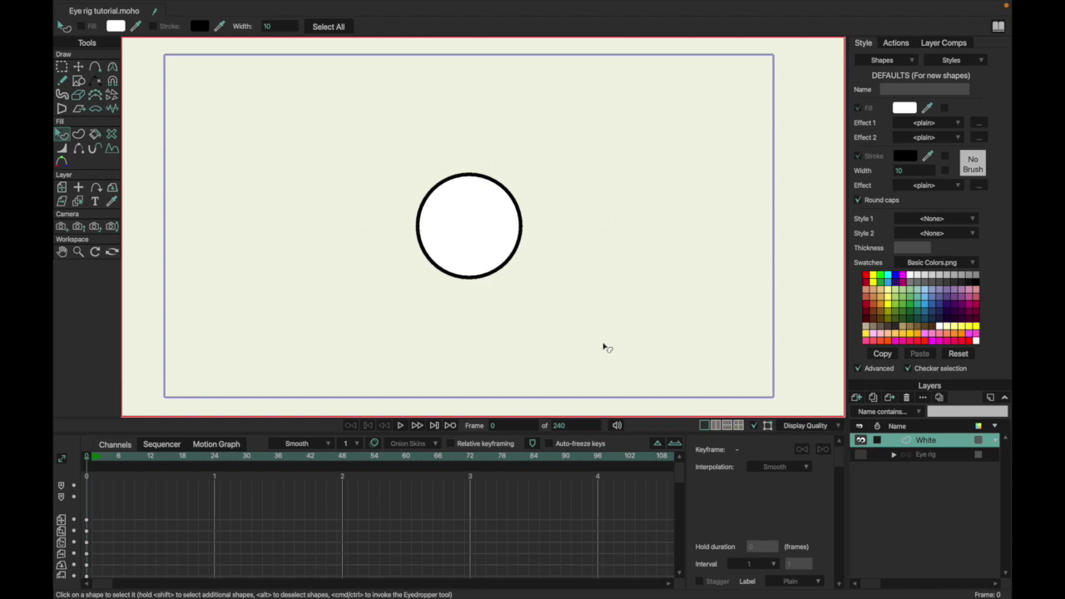
Duplicate the white circle and scale the copy down around its centre to roughly half size for the iris
{"action": "key", "text": "g"}
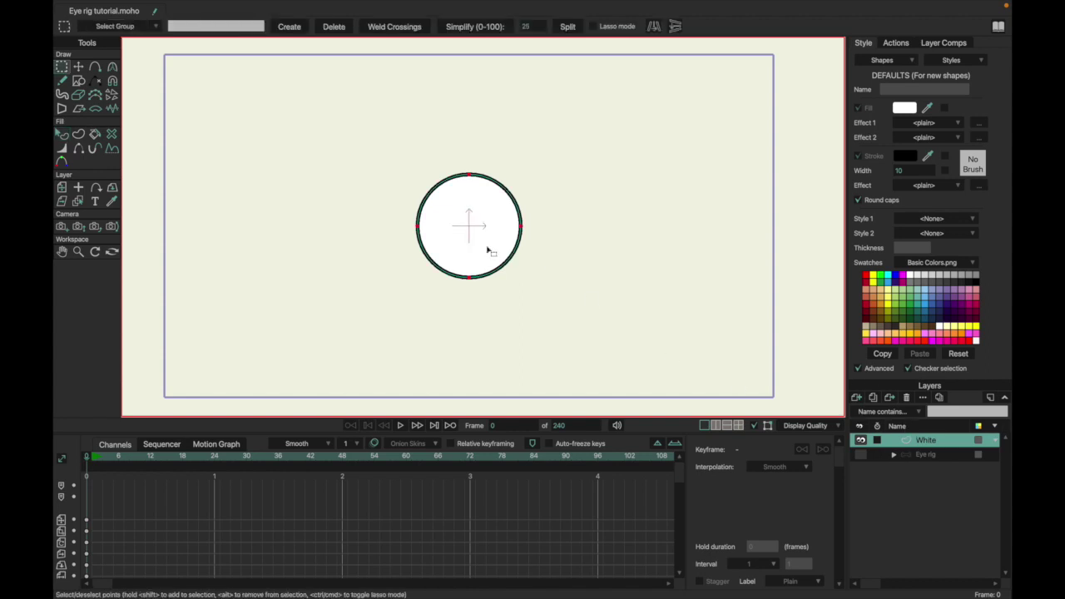
{"action": "key", "text": "t"}
{"action": "left_click_drag", "start_coordinate": [523, 282], "coordinate": [497, 250]}
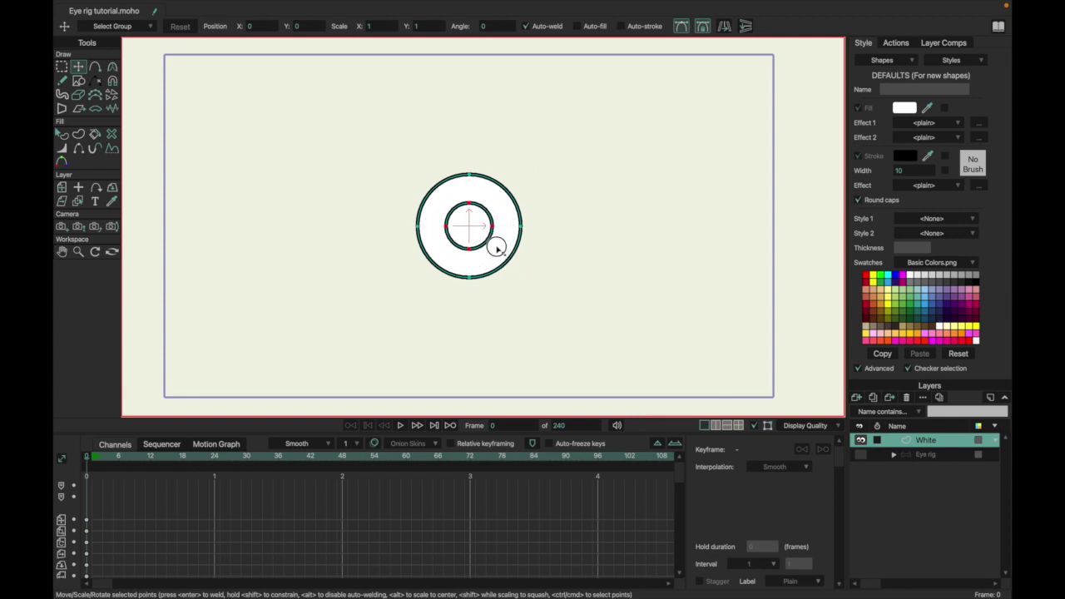
Give the inner circle a black fill with no stroke
{"action": "key", "text": "q"}
{"action": "left_click", "coordinate": [488, 242]}
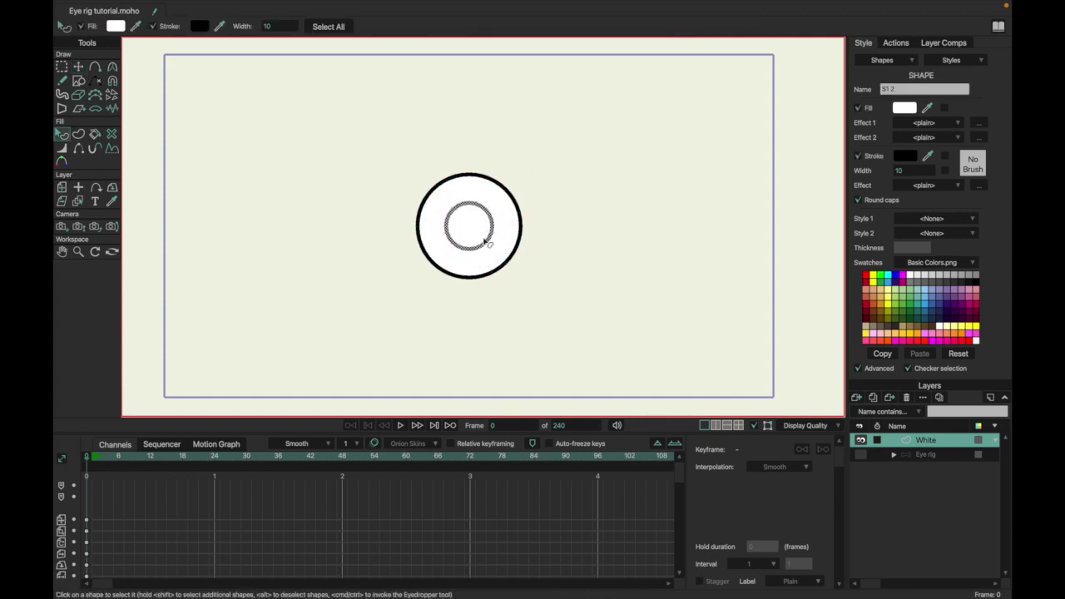
{"action": "left_click", "coordinate": [978, 282]}
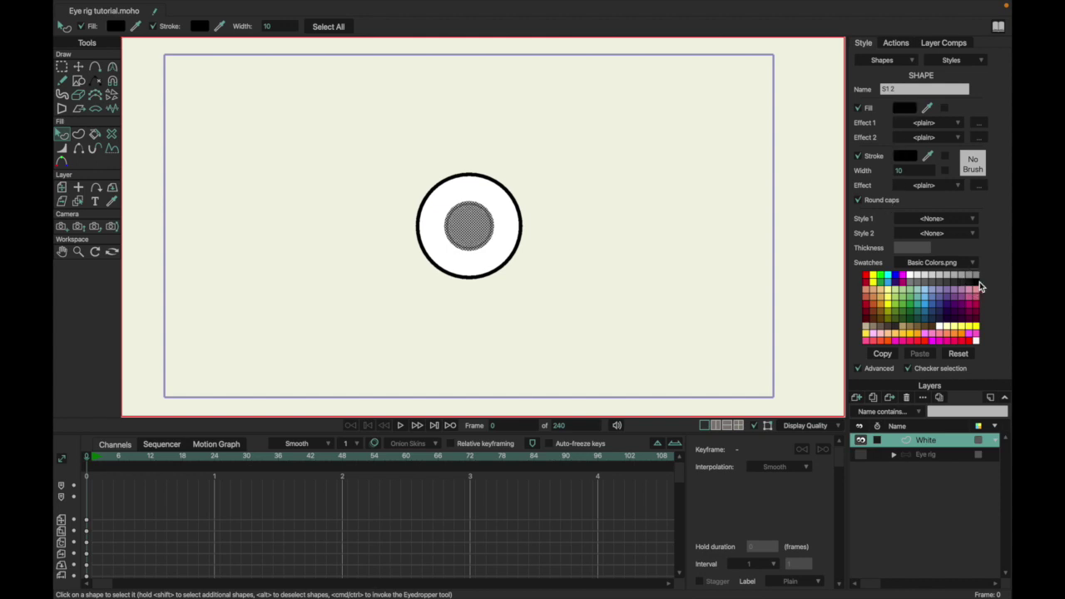
{"action": "left_click", "coordinate": [857, 156]}
{"action": "left_click", "coordinate": [541, 277]}
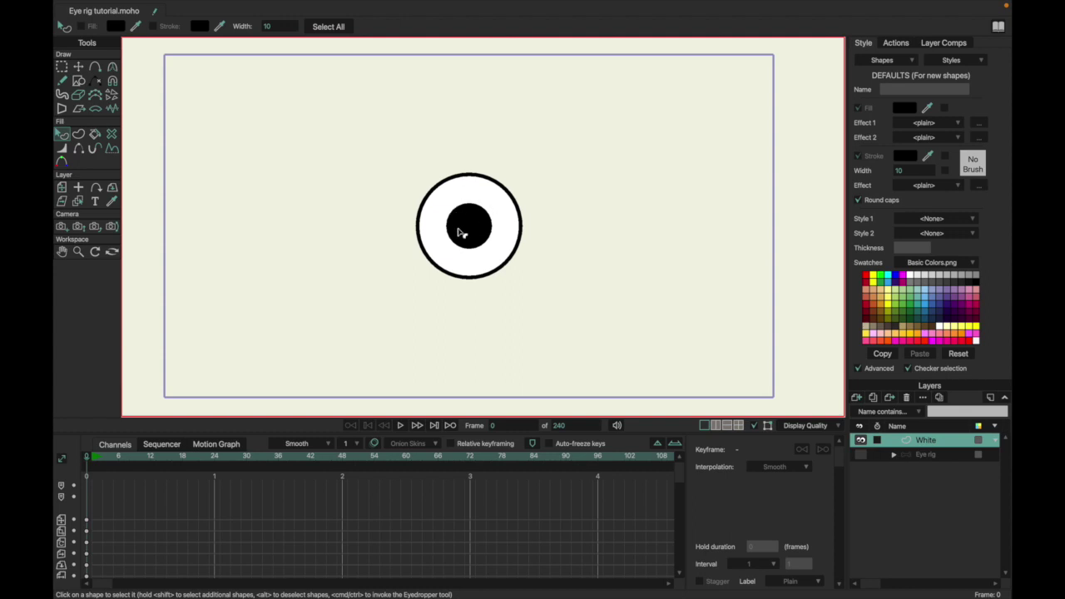
Turn on the inner circle's black stroke and change its fill to blue
{"action": "left_click", "coordinate": [466, 228]}
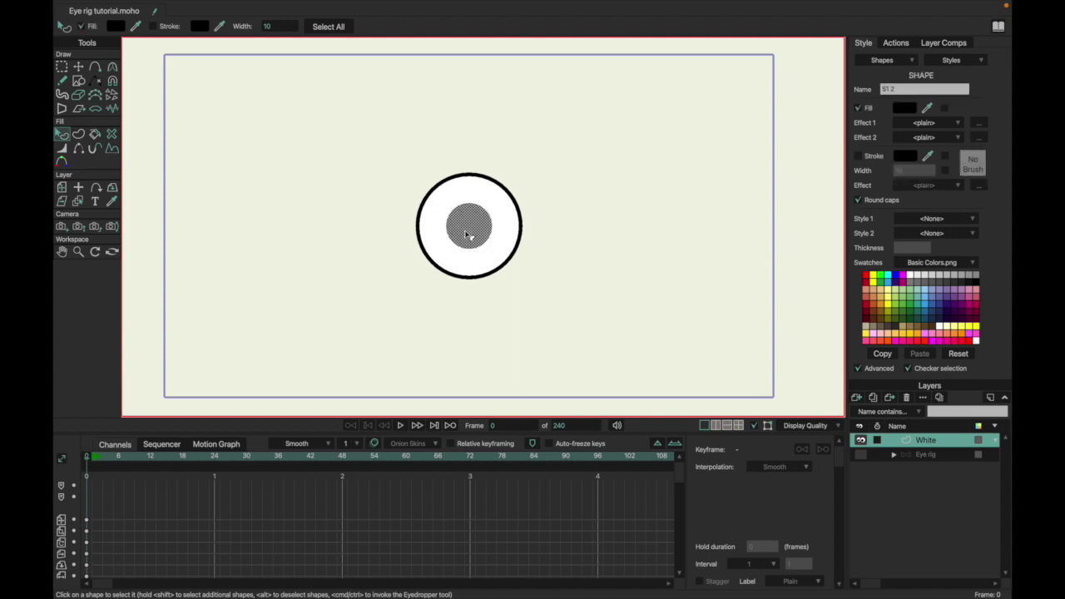
{"action": "left_click", "coordinate": [857, 157]}
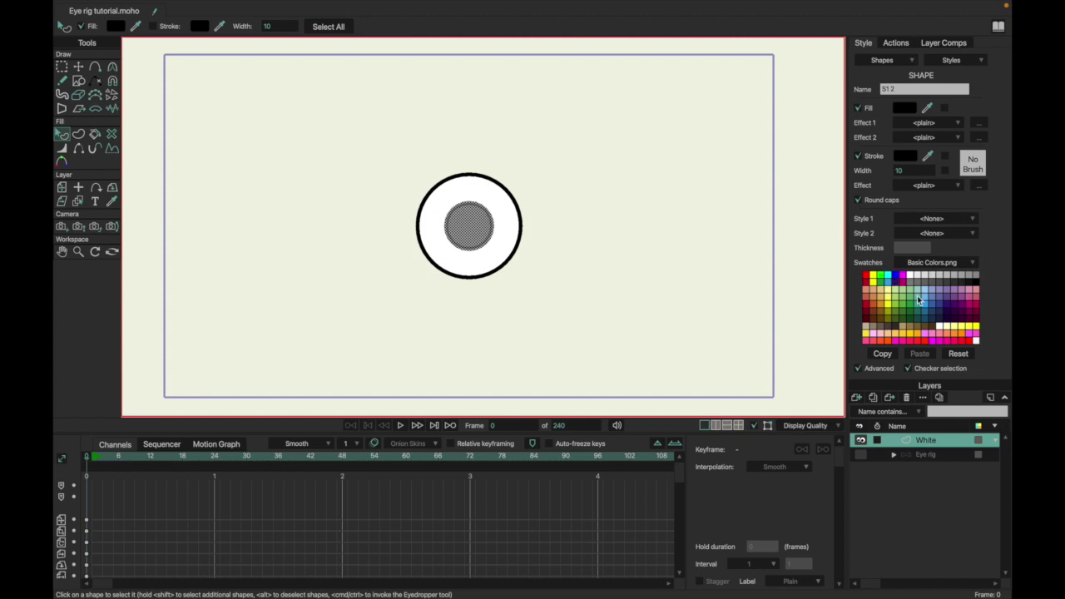
{"action": "left_click", "coordinate": [928, 317]}
{"action": "left_click", "coordinate": [655, 275]}
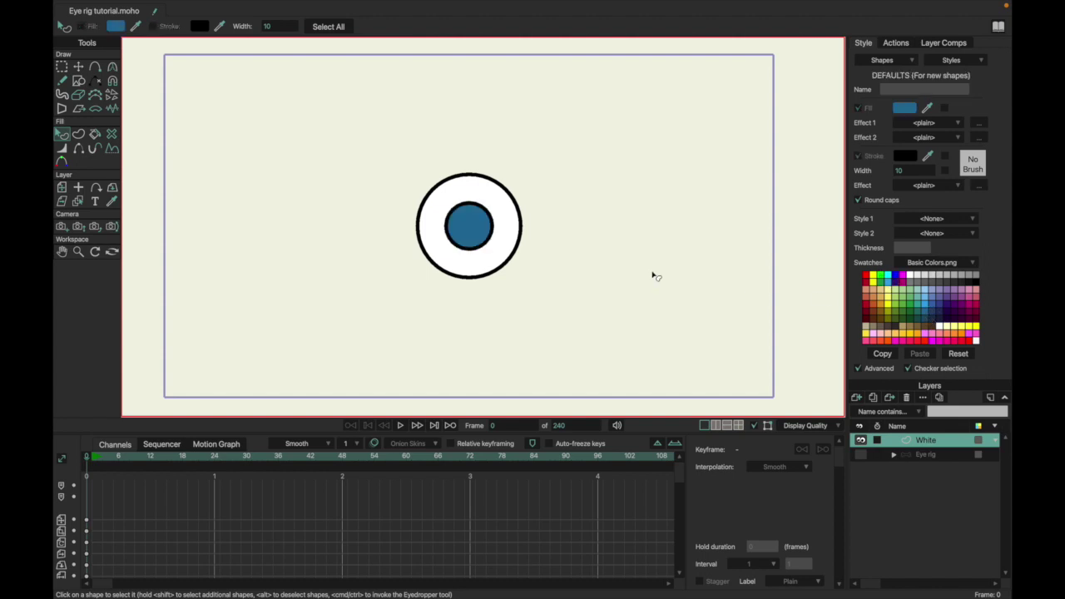
Duplicate the blue iris circle and scale the copy down around its centre for the pupil
{"action": "key", "text": "g"}
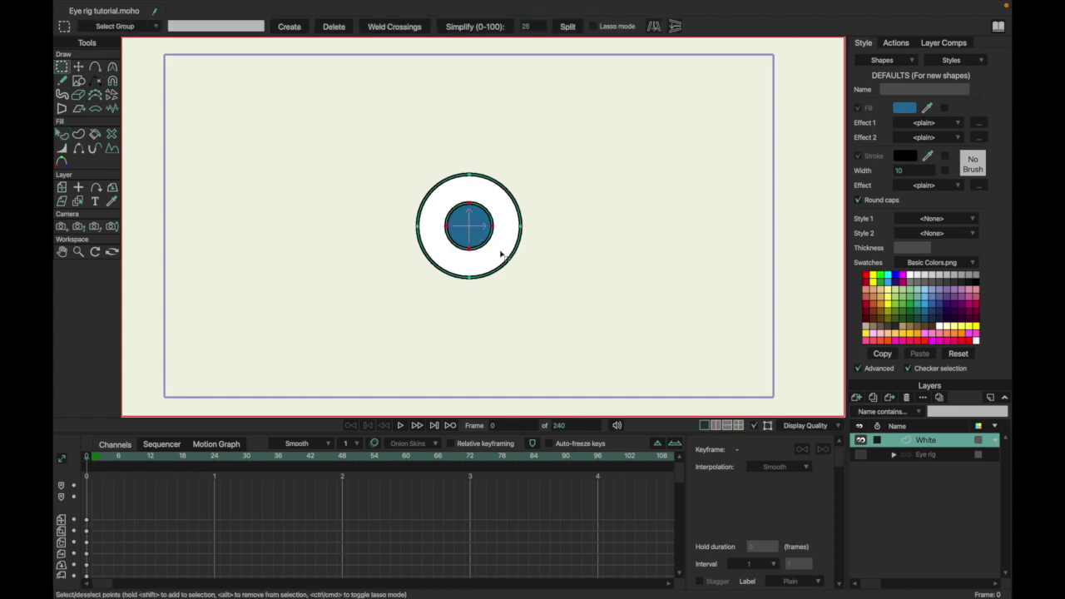
{"action": "key", "text": "t"}
{"action": "left_click_drag", "start_coordinate": [489, 245], "coordinate": [479, 239]}
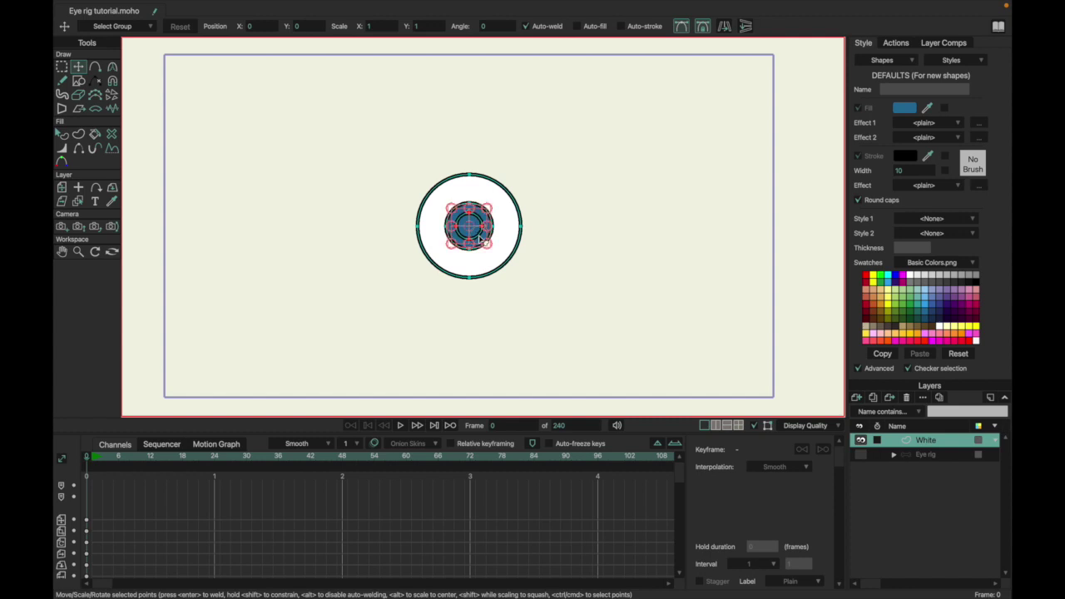
Recolour the iris and pupil circles with a dark blue stroke and a medium blue fill
{"action": "key", "text": "q"}
{"action": "left_click", "coordinate": [488, 241]}
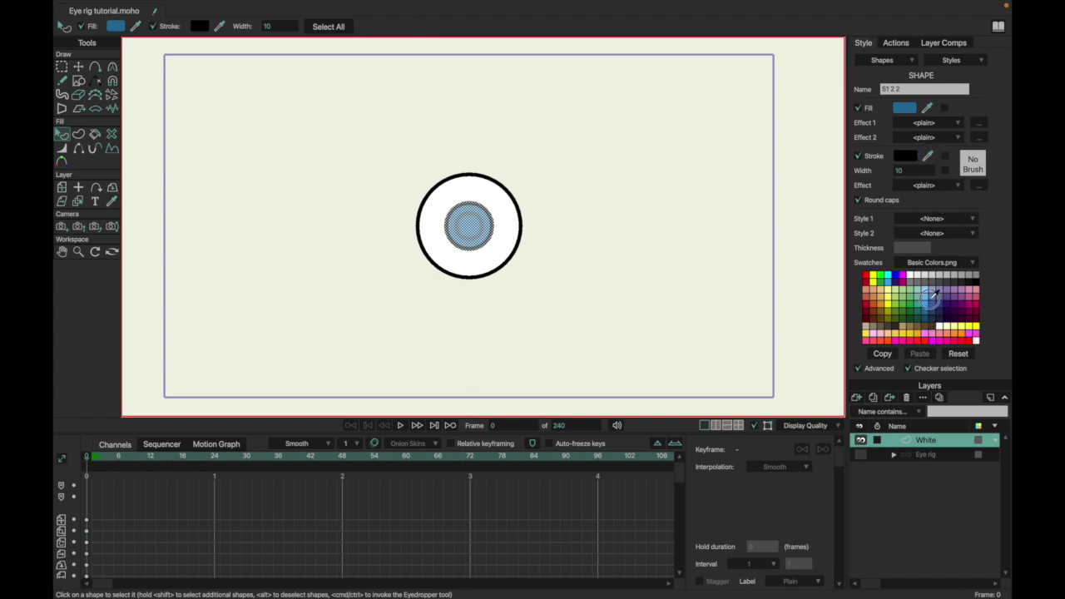
{"action": "left_click", "coordinate": [782, 281]}
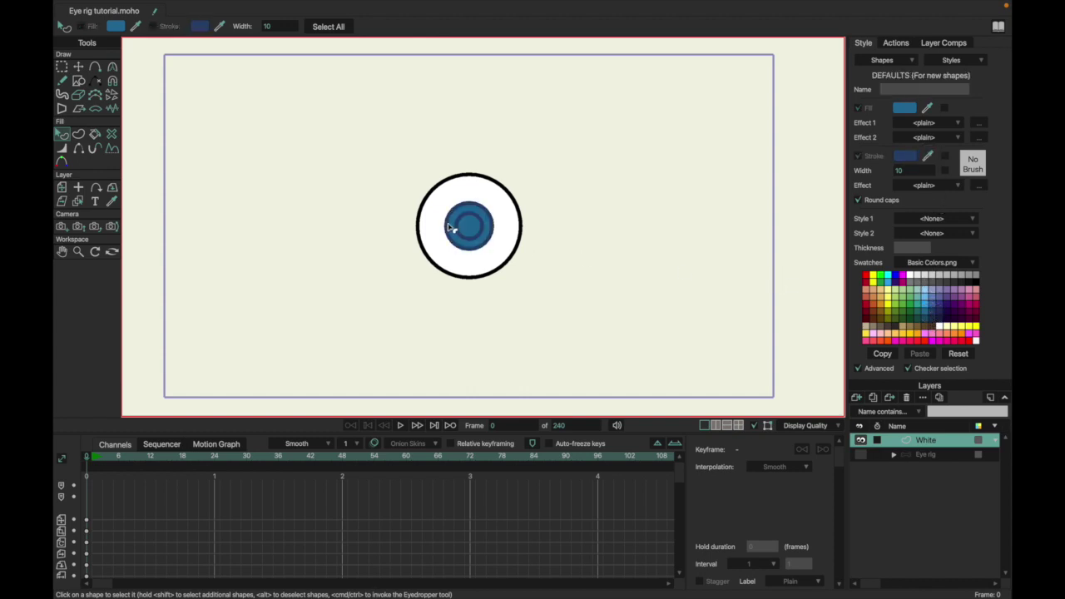
{"action": "left_click", "coordinate": [484, 239]}
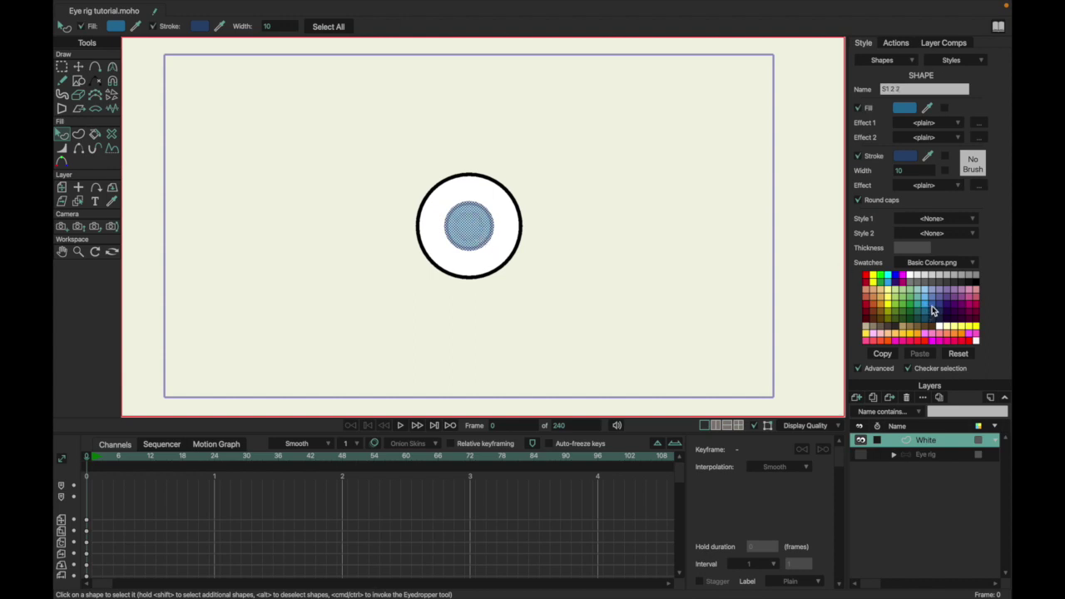
{"action": "left_click", "coordinate": [733, 256]}
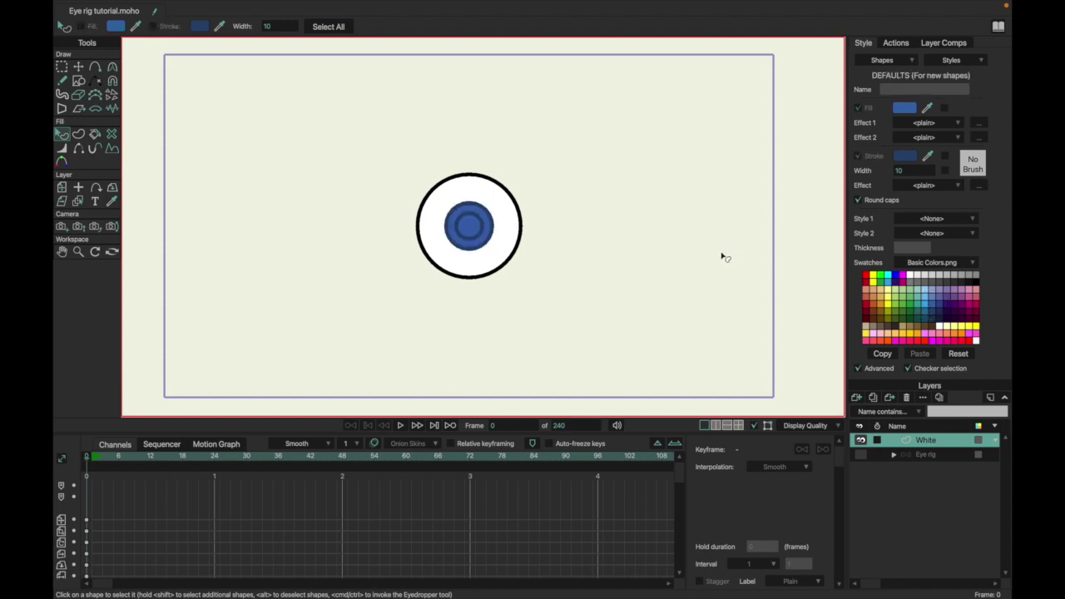
Fill the innermost circle with black and render the current frame to preview the eye
{"action": "left_click", "coordinate": [481, 235]}
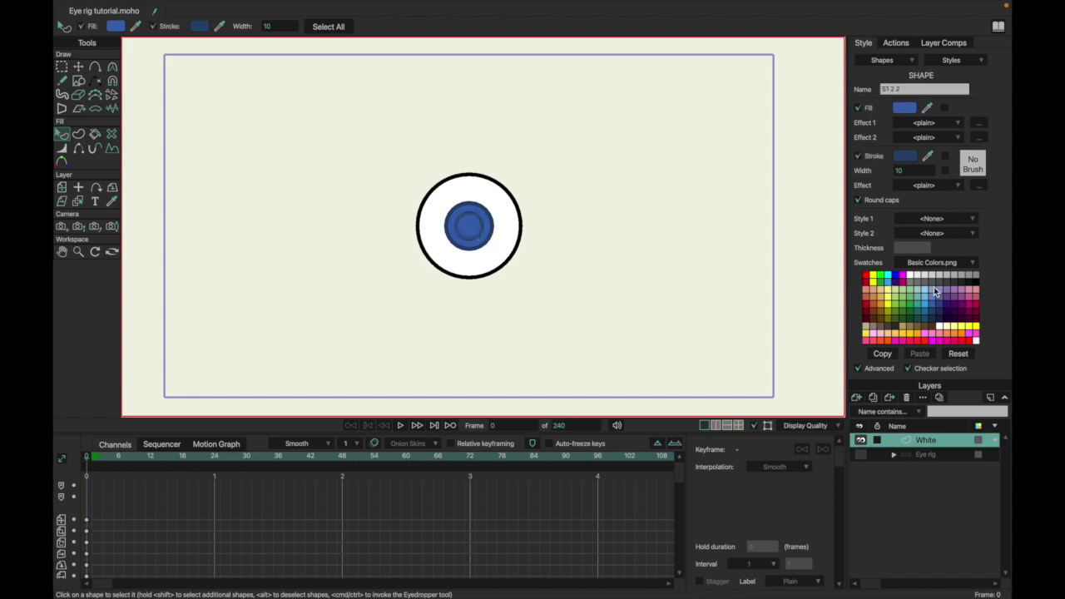
{"action": "left_click", "coordinate": [975, 283]}
{"action": "left_click", "coordinate": [778, 277]}
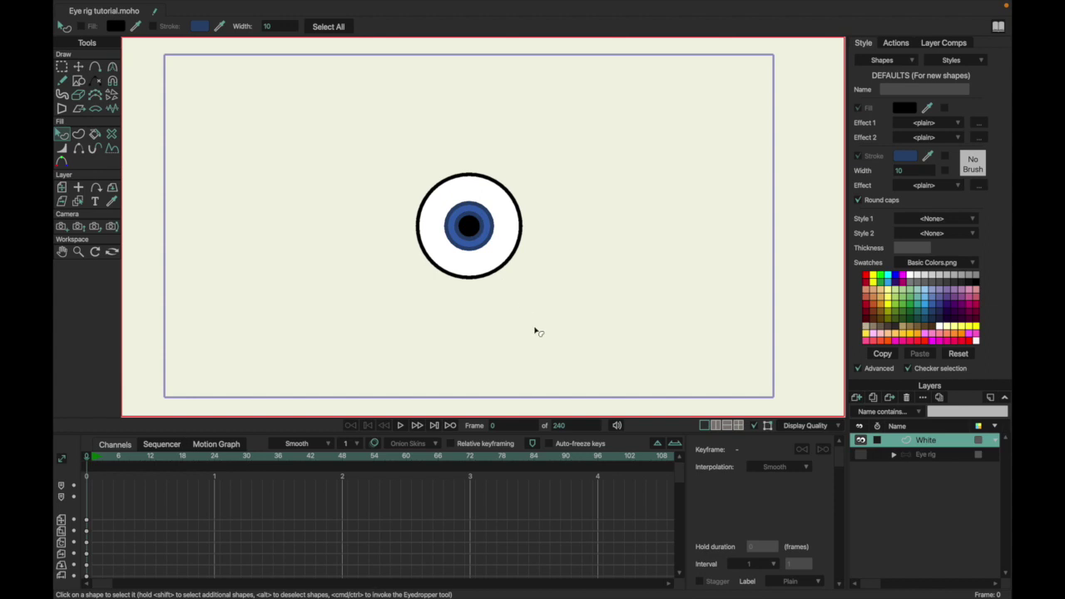
{"action": "key", "text": "super+r"}
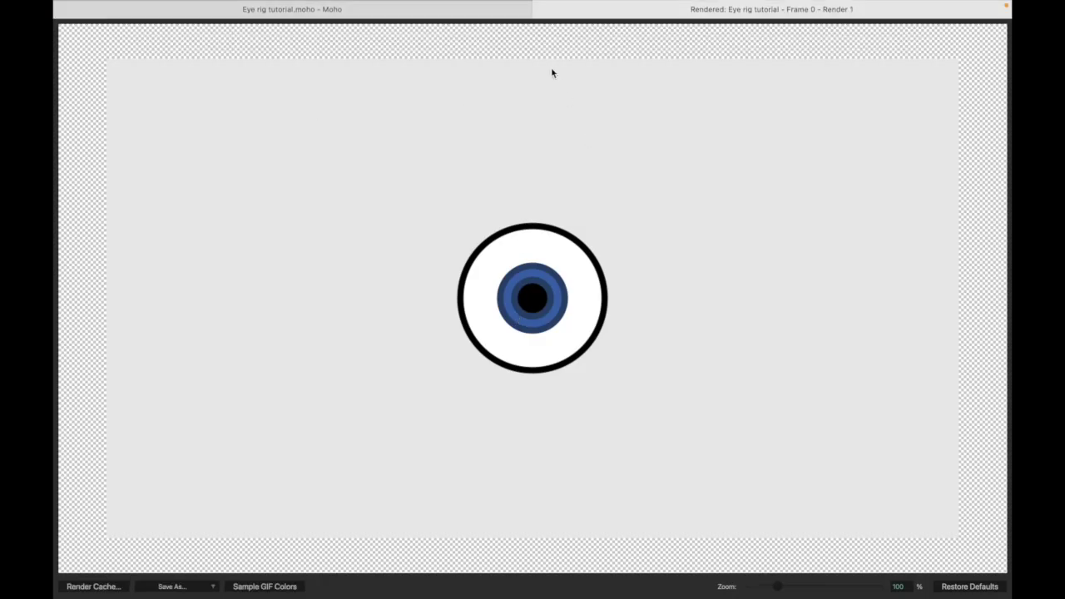
{"action": "left_click", "coordinate": [540, 11]}
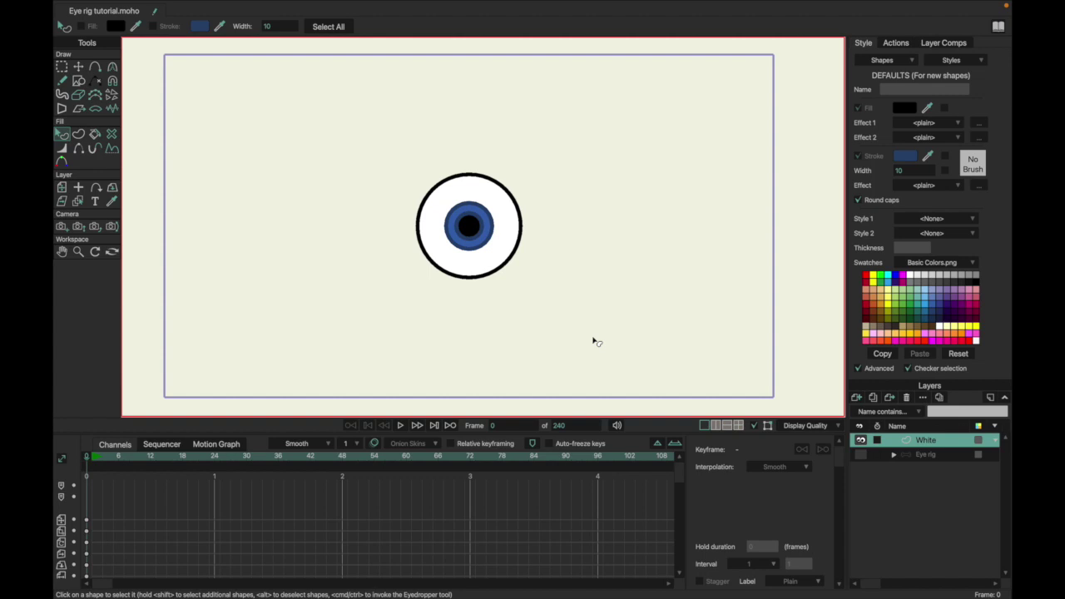
Select the points of the iris and pupil circles and scale them up slightly around their centre
{"action": "key", "text": "g"}
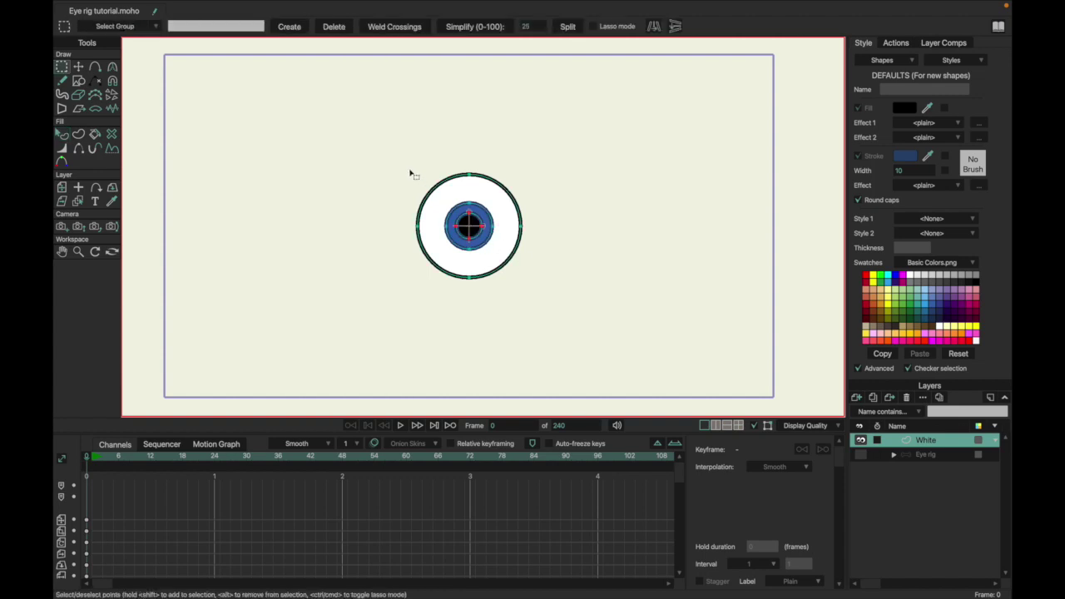
{"action": "left_click_drag", "start_coordinate": [445, 195], "coordinate": [498, 255]}
{"action": "key", "text": "t"}
Select the whole eye, move it left to X -0.4002, and place a duplicate at X 0.4002
{"action": "key", "text": "g"}
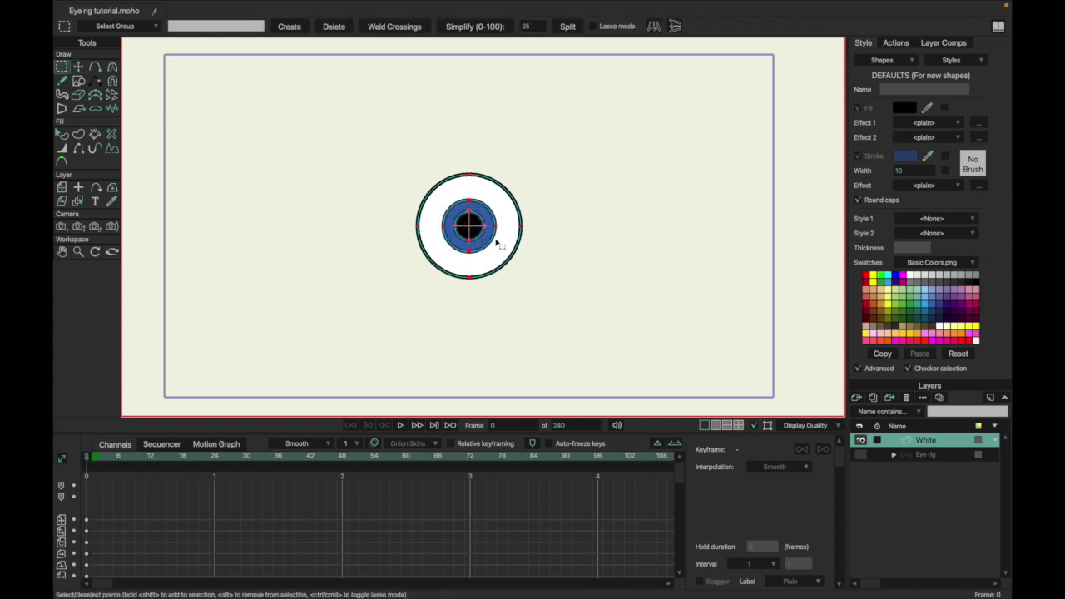
{"action": "key", "text": "t"}
{"action": "left_click_drag", "start_coordinate": [496, 242], "coordinate": [433, 250]}
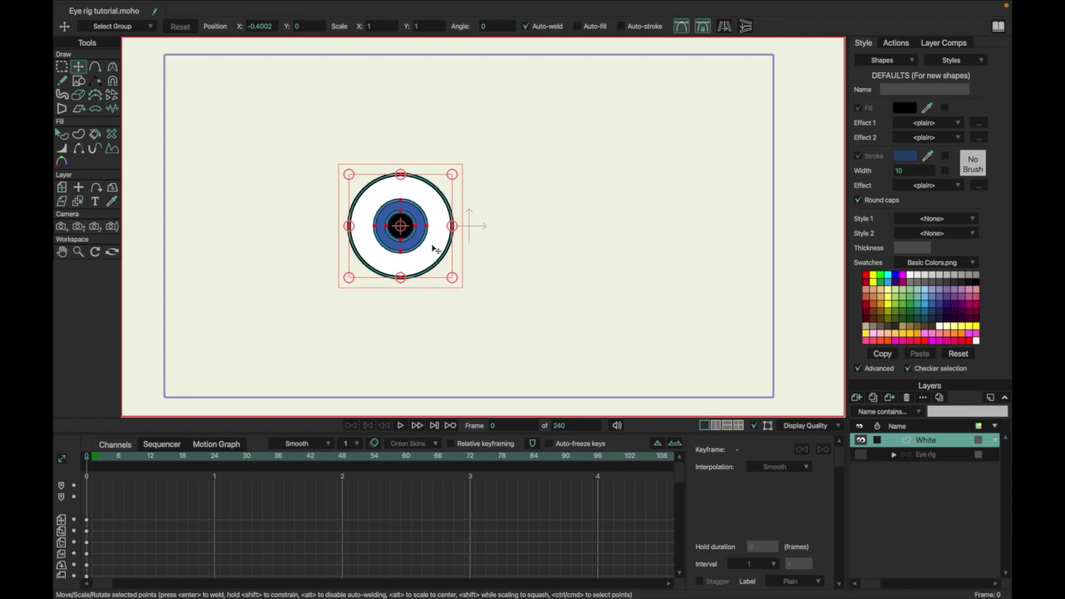
{"action": "left_click", "coordinate": [254, 26]}
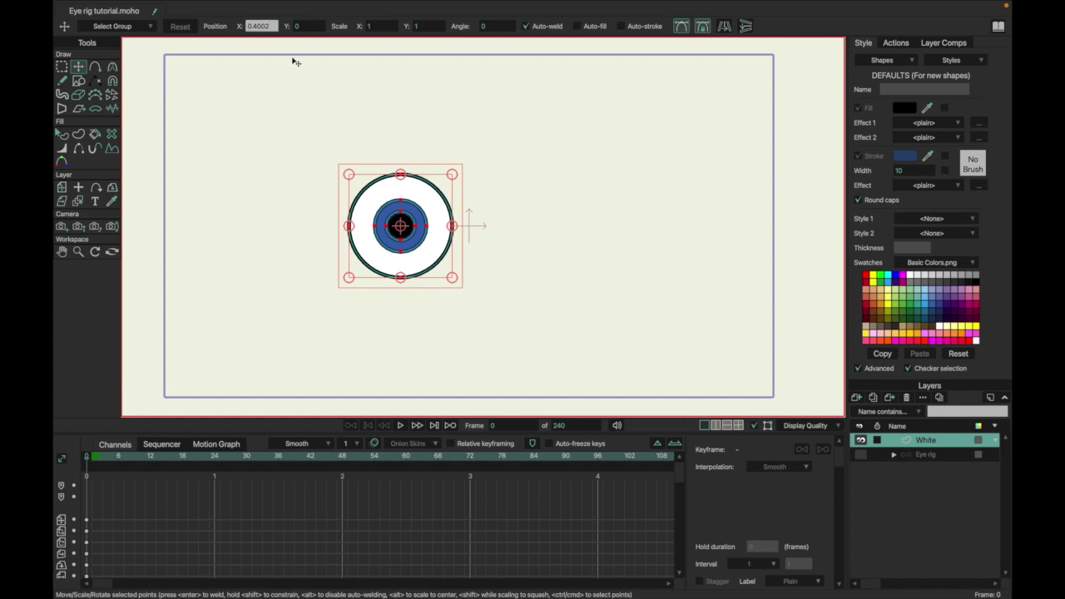
{"action": "key", "text": "Return"}
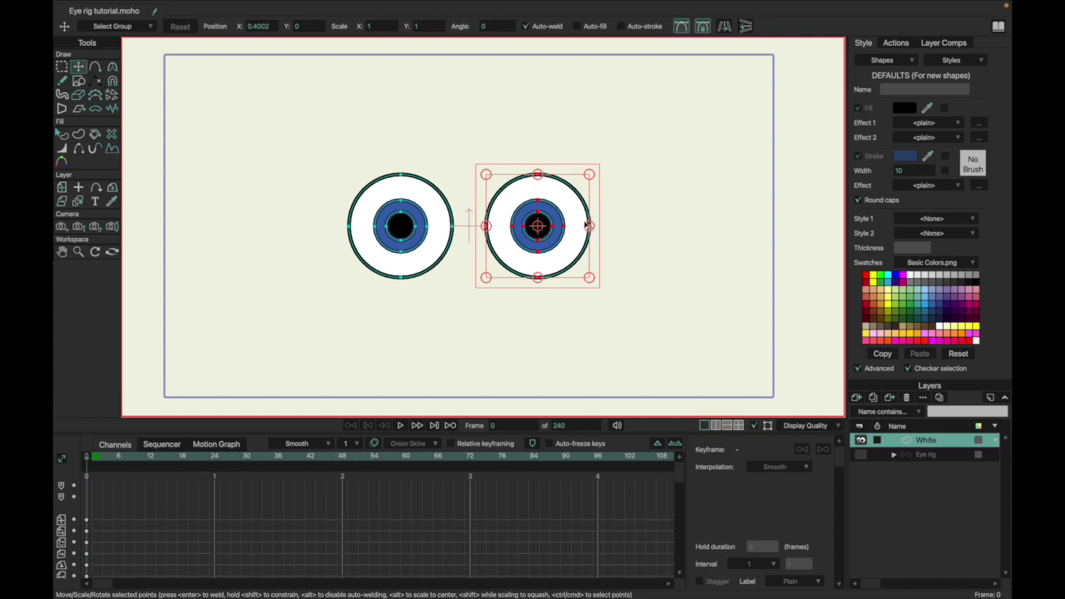
Cut the iris and pupil circles of both eyes out of the White layer
{"action": "key", "text": "g"}
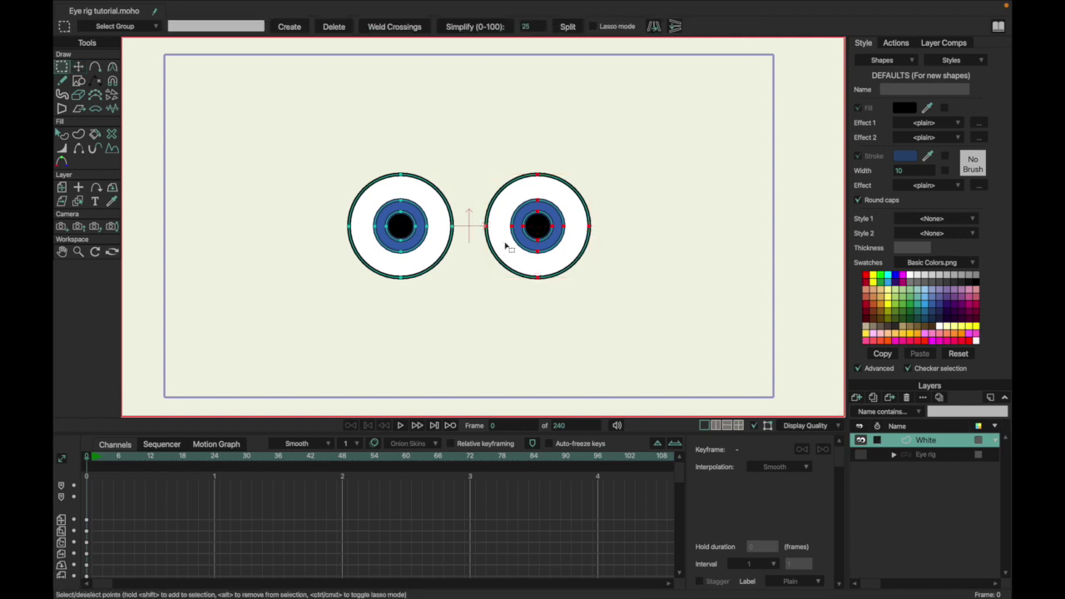
{"action": "left_click_drag", "start_coordinate": [509, 191], "coordinate": [571, 276]}
{"action": "left_click_drag", "start_coordinate": [369, 190], "coordinate": [434, 270]}
{"action": "key", "text": "Delete"}
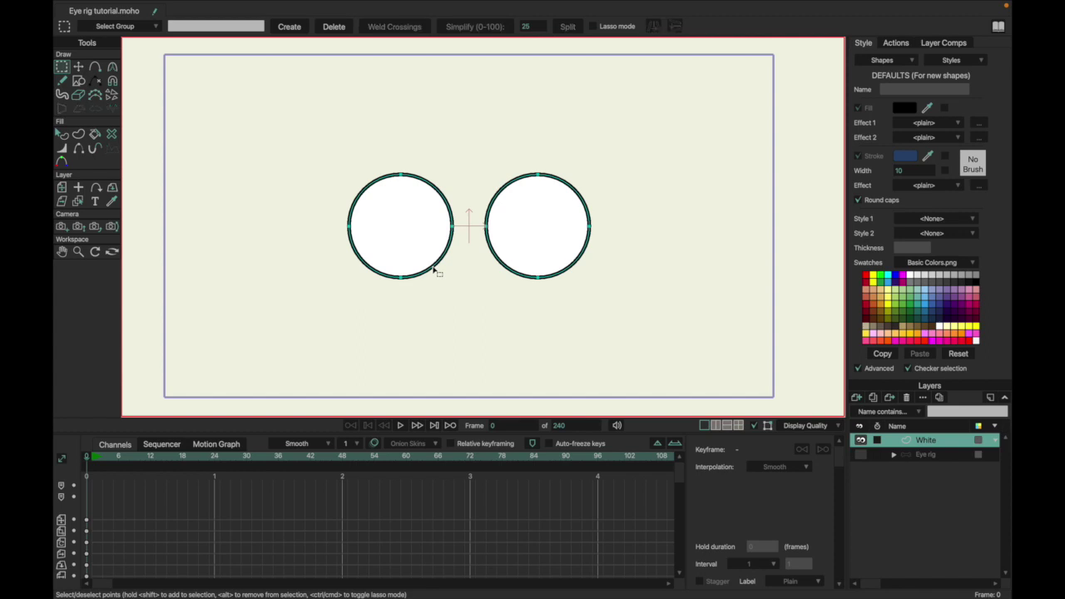
Create a vector layer named Pupil and paste the iris and pupil circles into it
{"action": "left_click", "coordinate": [856, 397]}
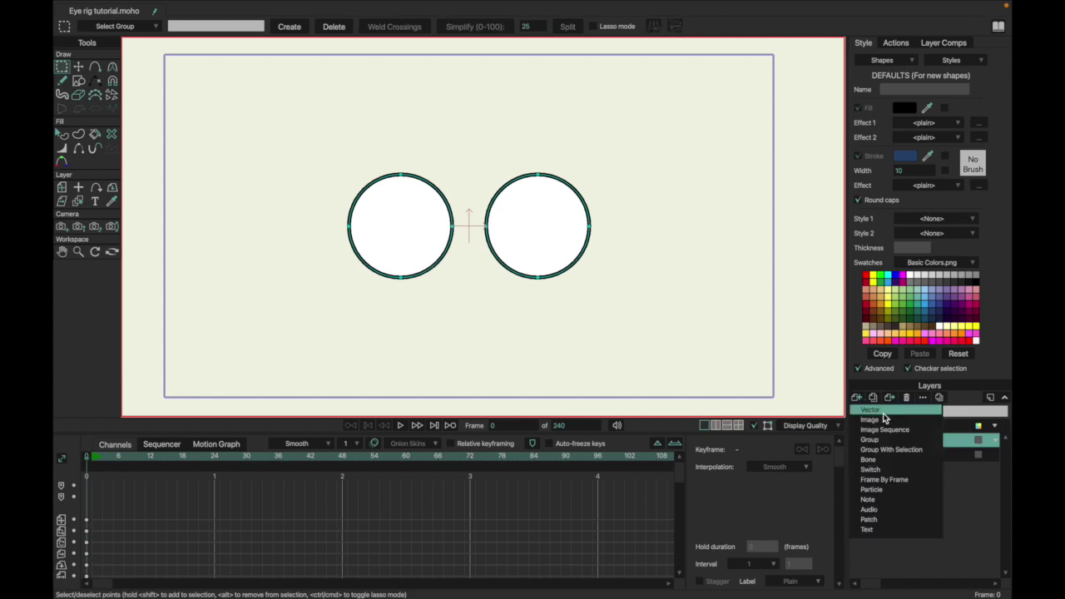
{"action": "left_click", "coordinate": [884, 413]}
{"action": "type", "text": "P"}
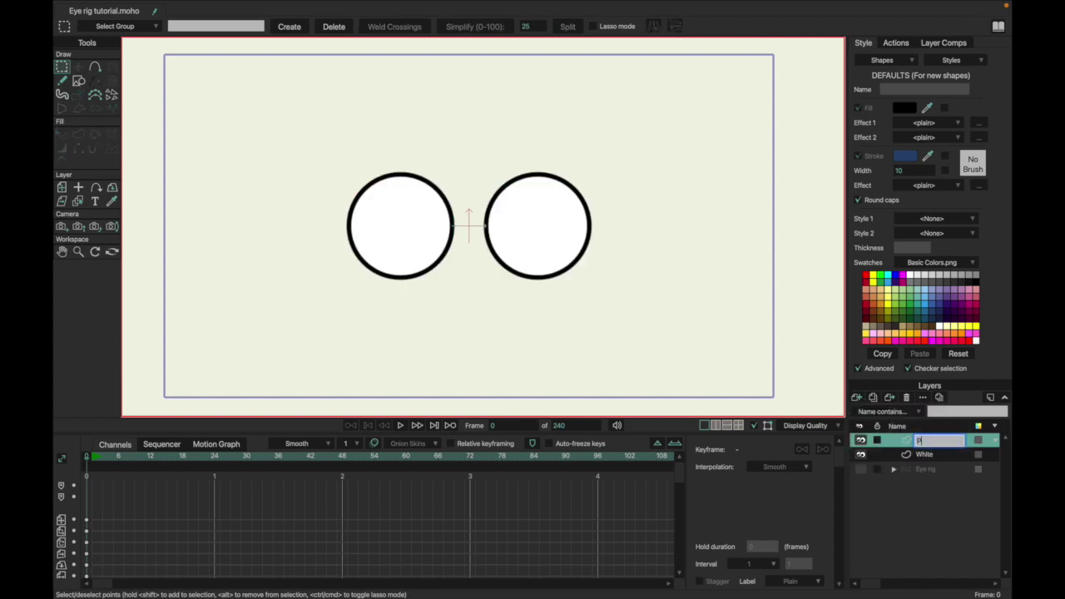
{"action": "key", "text": "Return"}
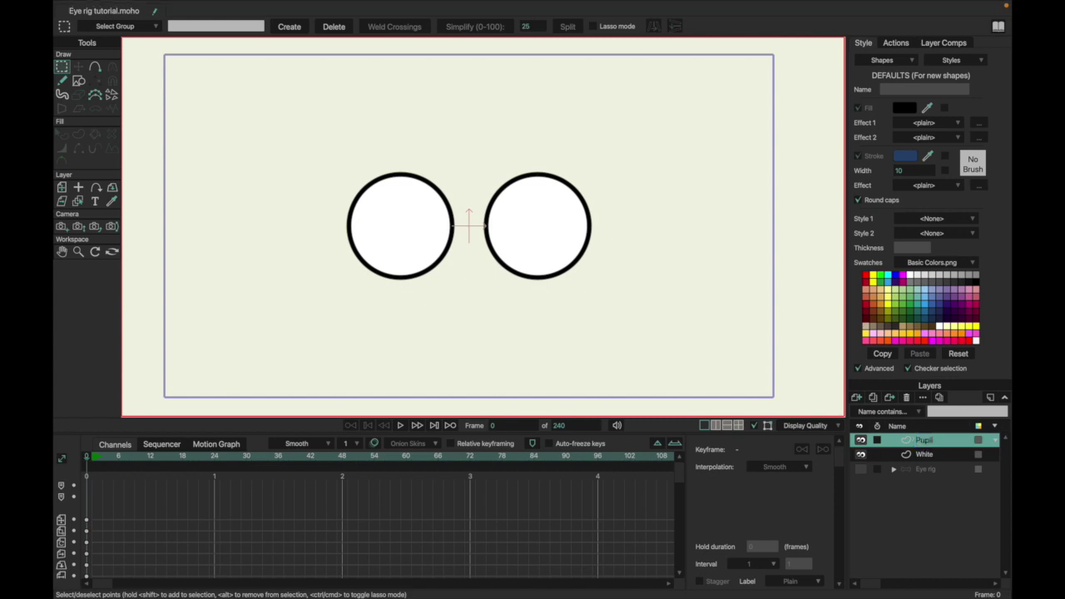
{"action": "key", "text": "ctrl+v"}
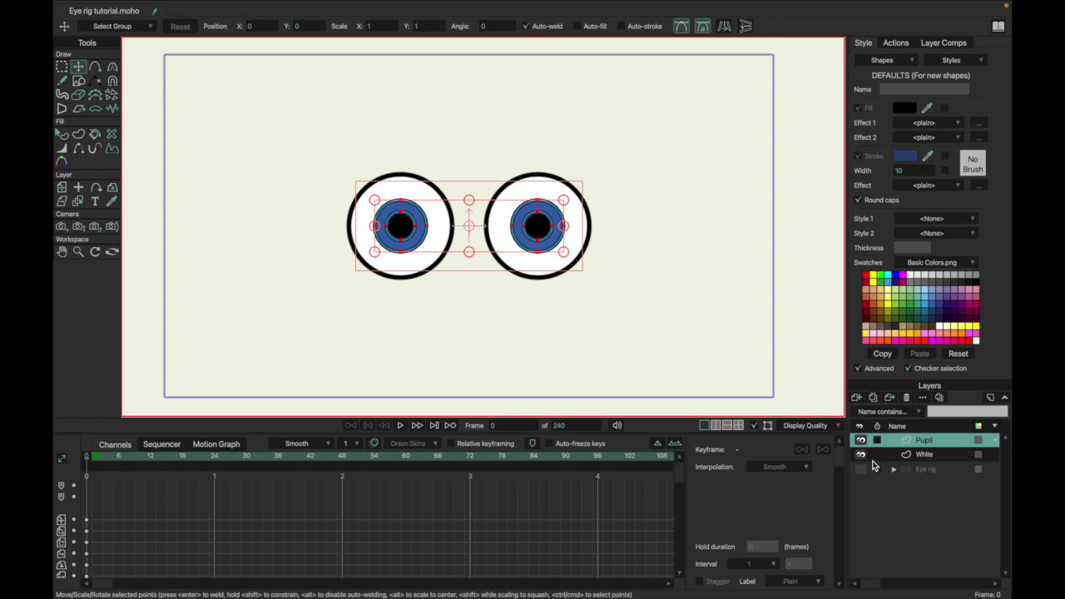
Group the Pupil and White layers into a new group named Eyes
{"action": "left_click", "coordinate": [911, 454], "text": "shift"}
{"action": "left_click", "coordinate": [857, 397]}
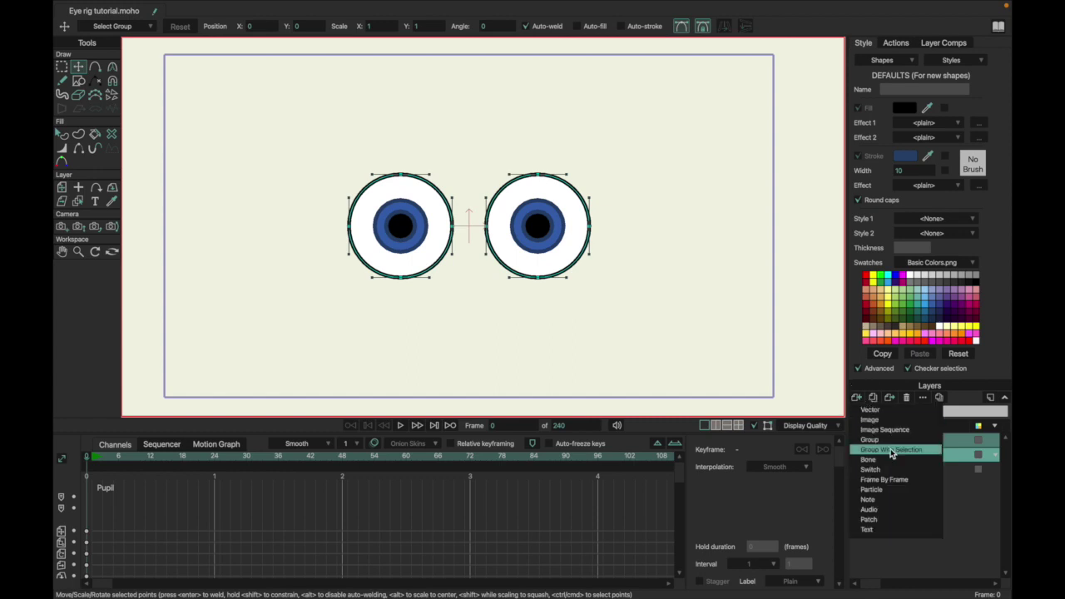
{"action": "left_click", "coordinate": [890, 449]}
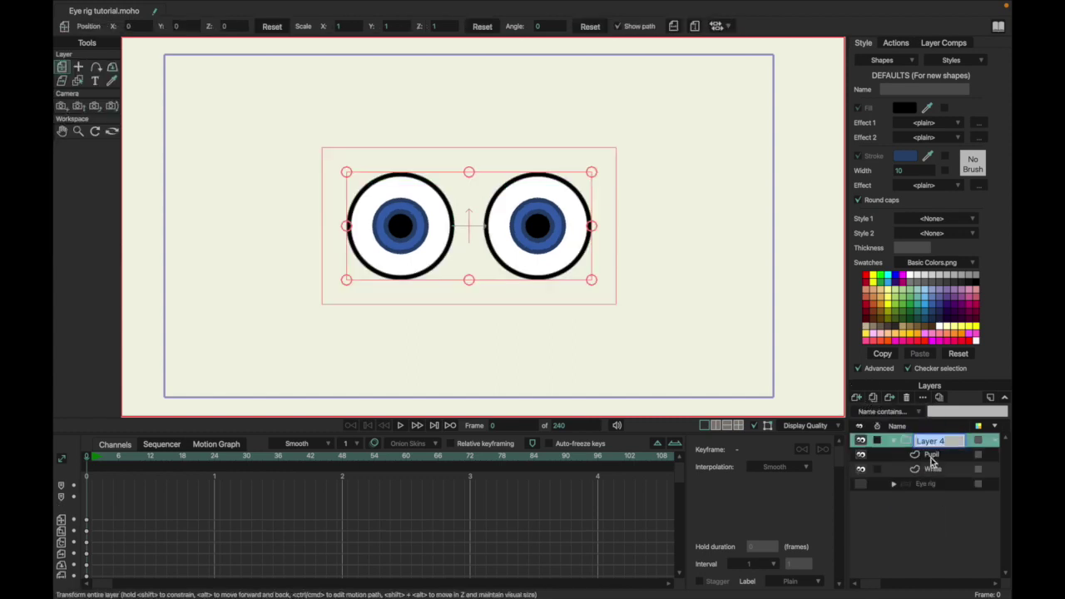
{"action": "type", "text": "Eyes"}
{"action": "key", "text": "Return"}
Set the group mask of the Eyes group to Hide all
{"action": "double_click", "coordinate": [910, 442]}
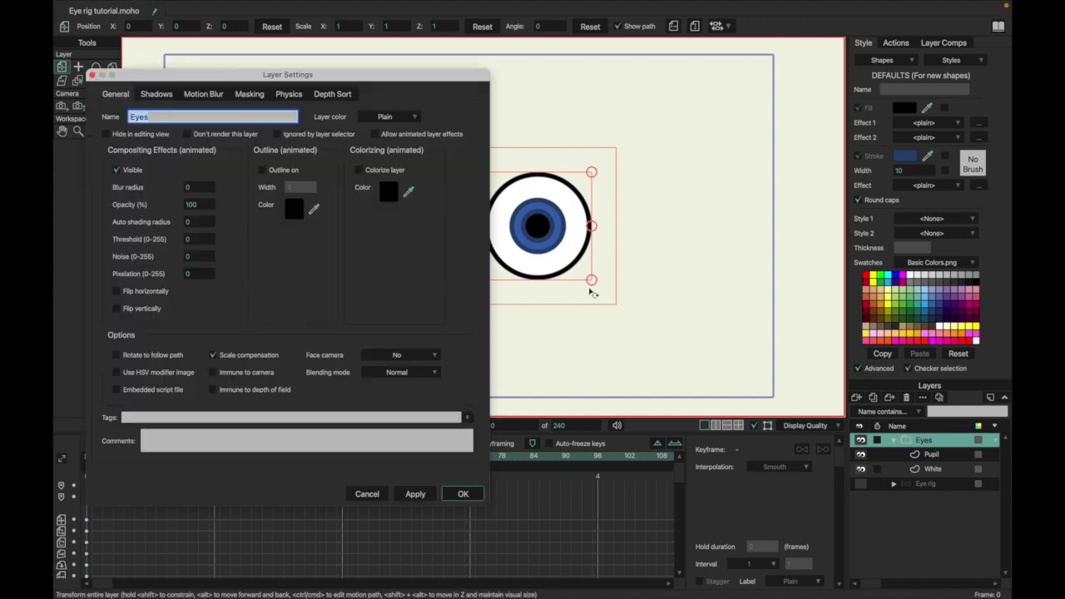
{"action": "left_click", "coordinate": [250, 98]}
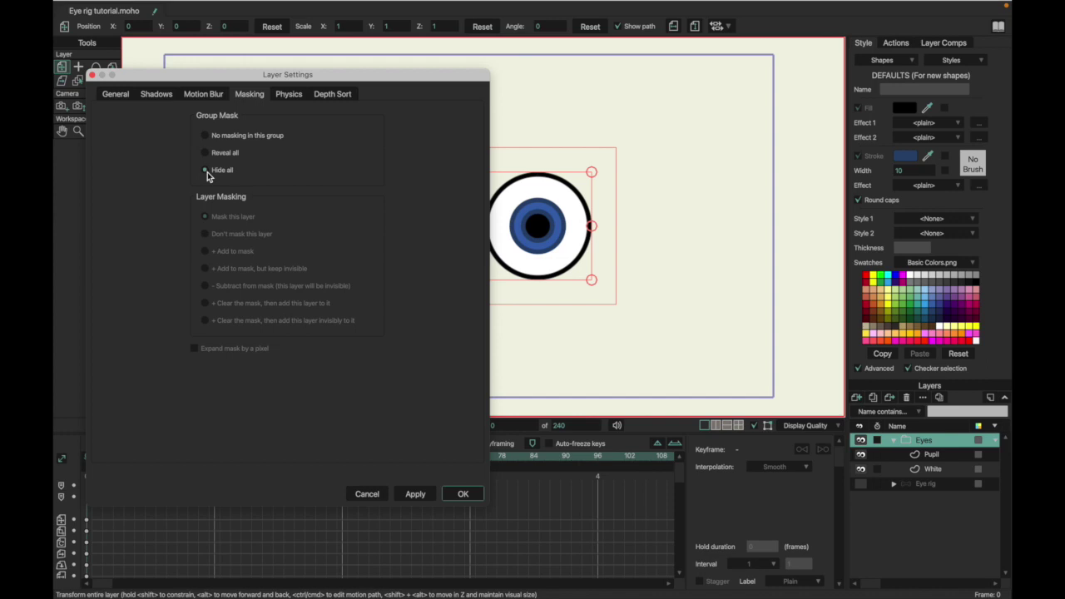
{"action": "key", "text": "Return"}
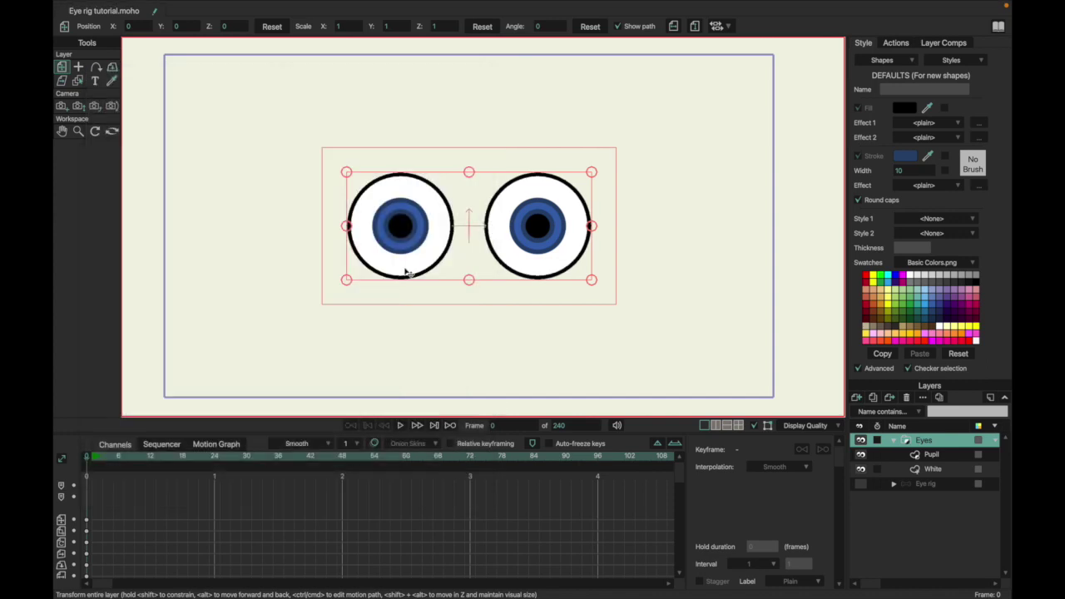
Shift the Pupil layer towards the left rim of the eyes and render the frame to check the masking
{"action": "left_click", "coordinate": [914, 455]}
{"action": "left_click_drag", "start_coordinate": [490, 232], "coordinate": [460, 225]}
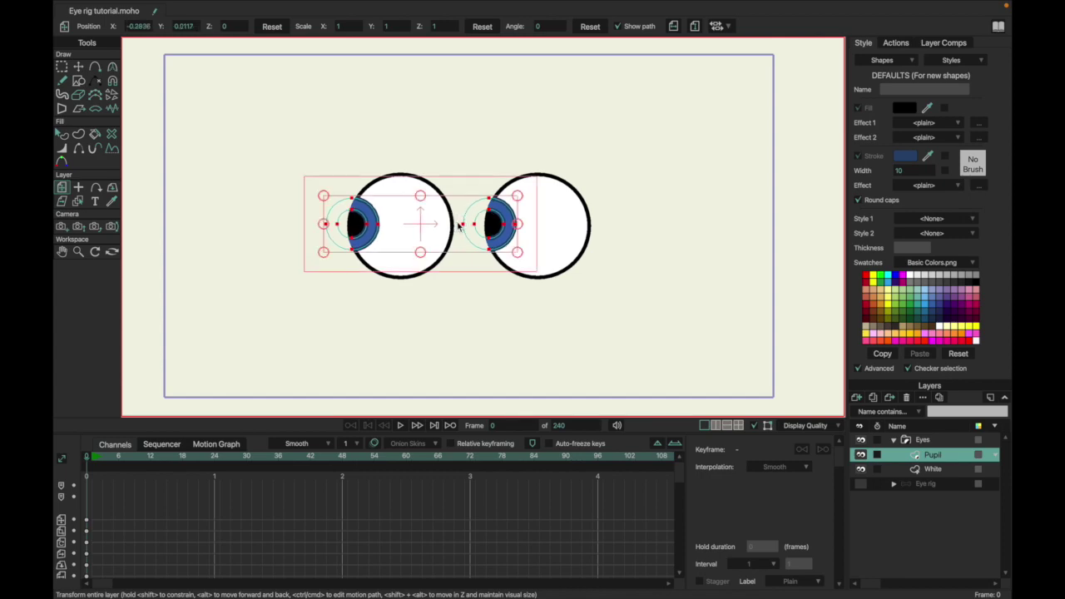
{"action": "key", "text": "ctrl+r"}
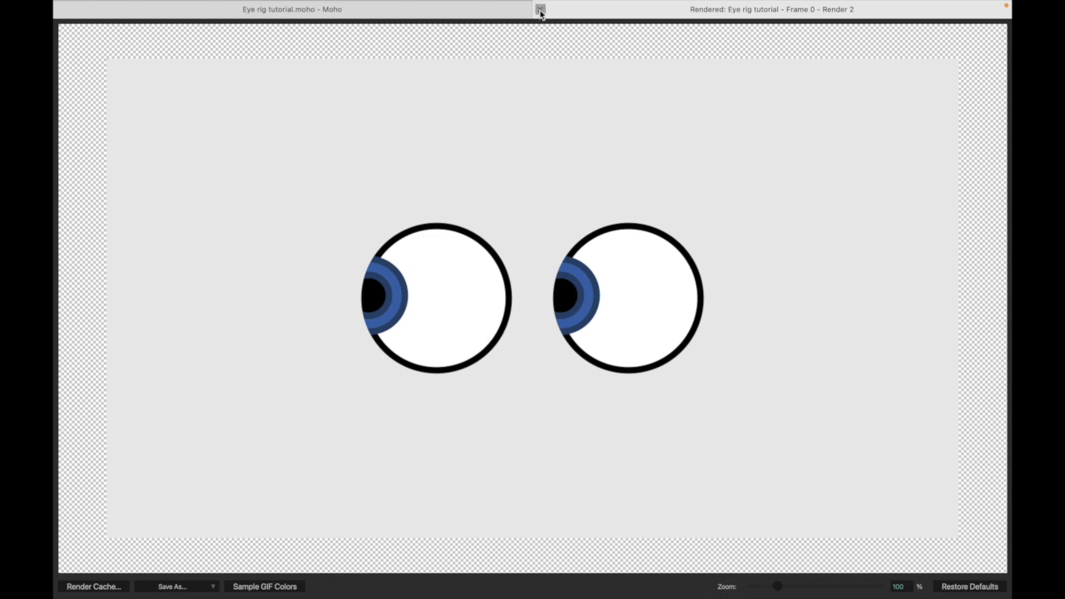
{"action": "left_click", "coordinate": [540, 10]}
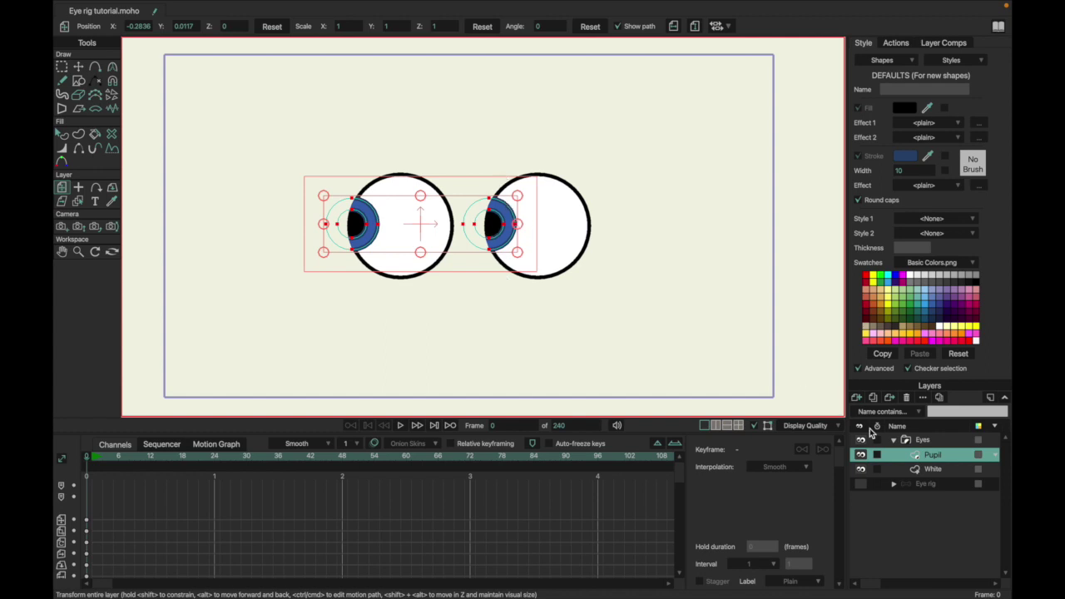
Exclude strokes from the White layer's mask in its layer settings
{"action": "double_click", "coordinate": [922, 470]}
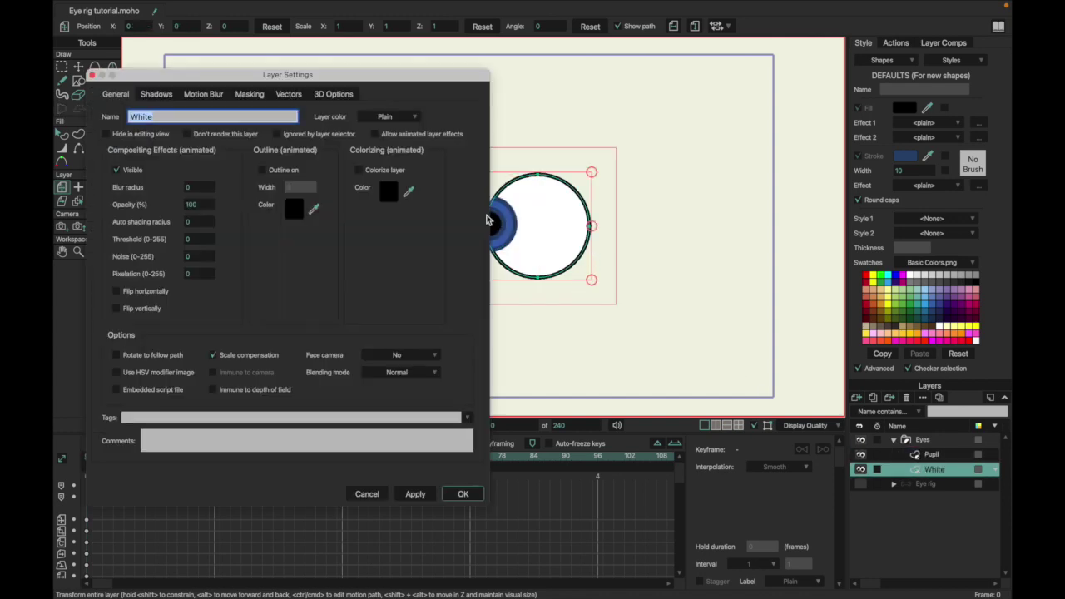
{"action": "left_click", "coordinate": [249, 94]}
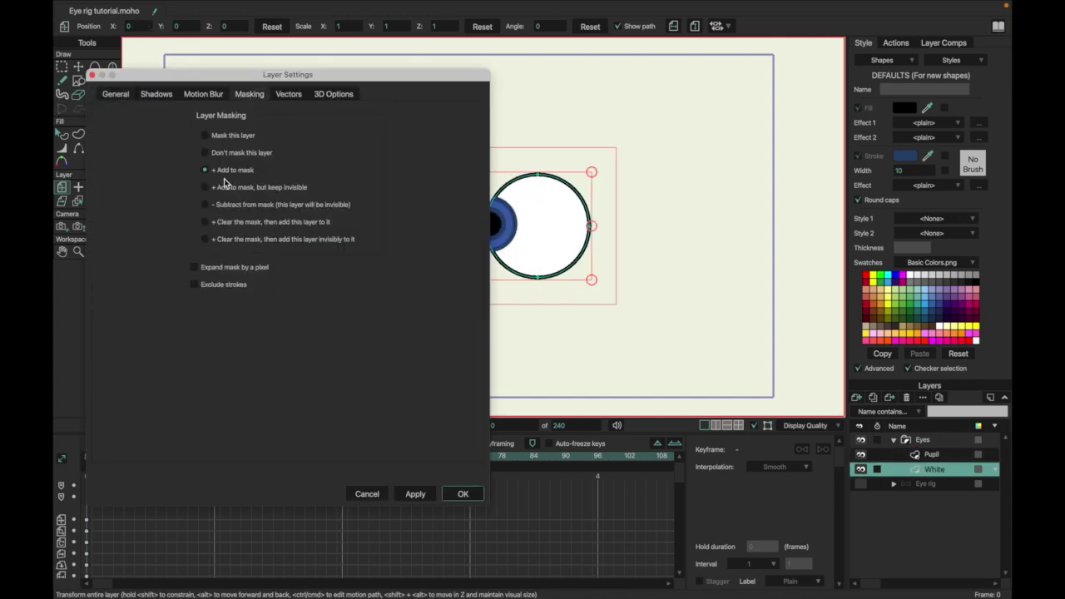
{"action": "left_click", "coordinate": [196, 285]}
{"action": "left_click", "coordinate": [410, 493]}
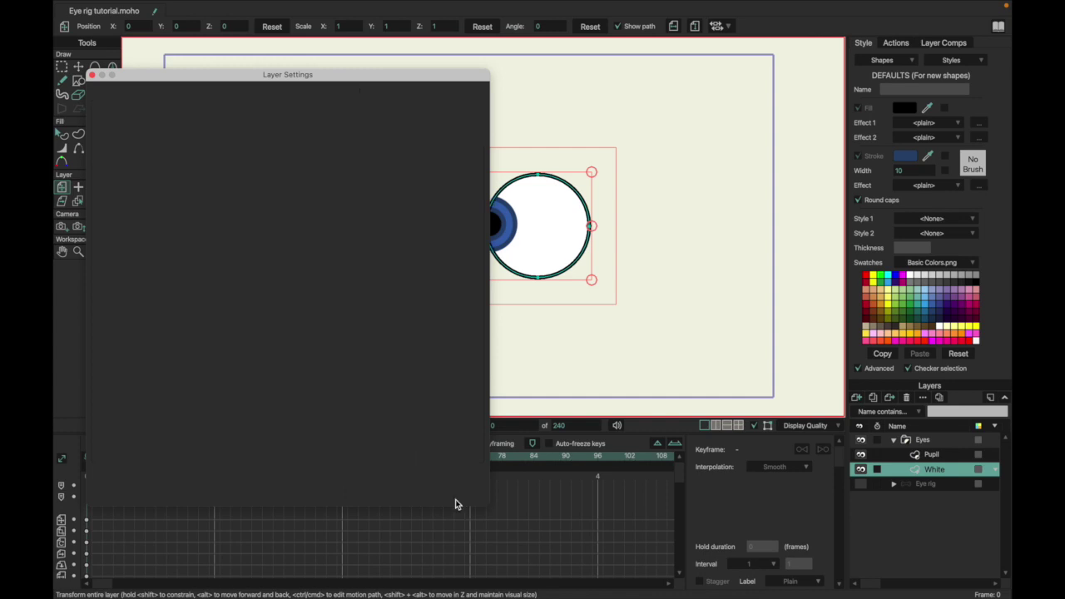
{"action": "left_click", "coordinate": [456, 497]}
Render the frame to check the eye outlines, and reset the Pupil layer's position
{"action": "key", "text": "super+r"}
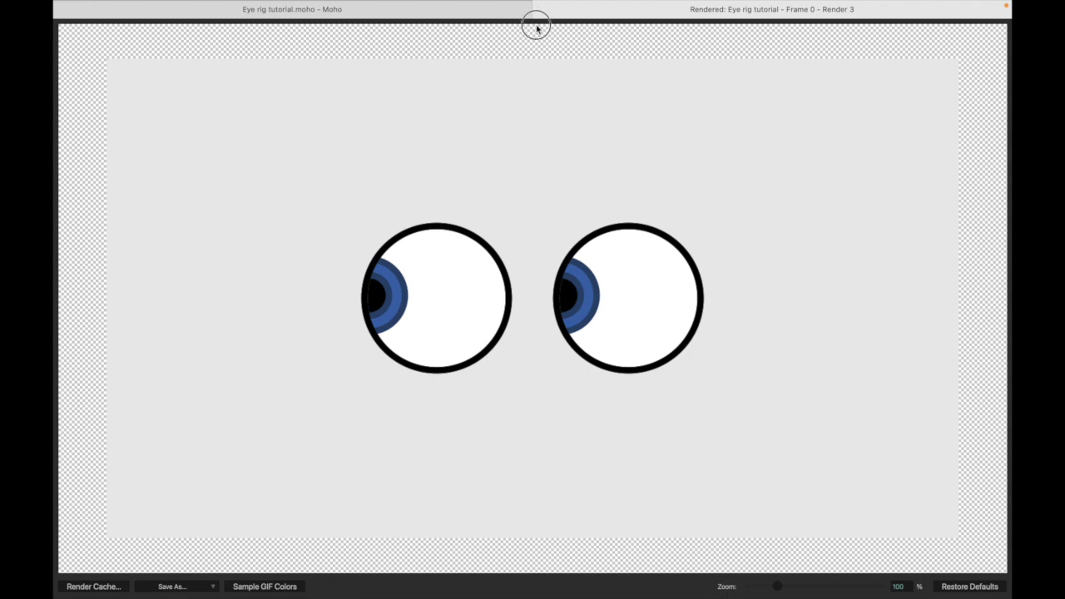
{"action": "key", "text": "super+w"}
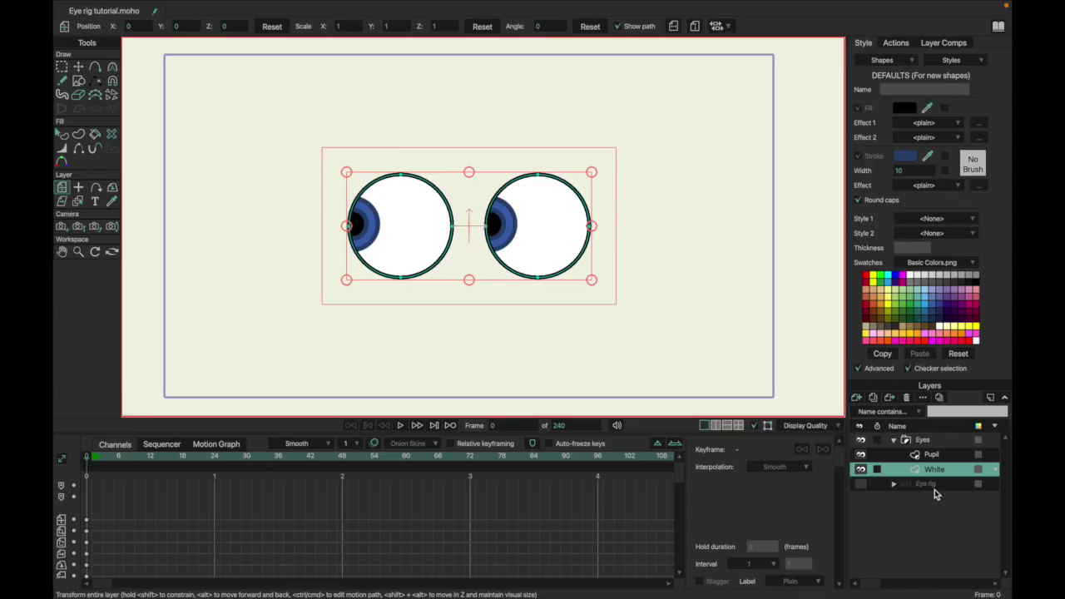
{"action": "left_click", "coordinate": [920, 454]}
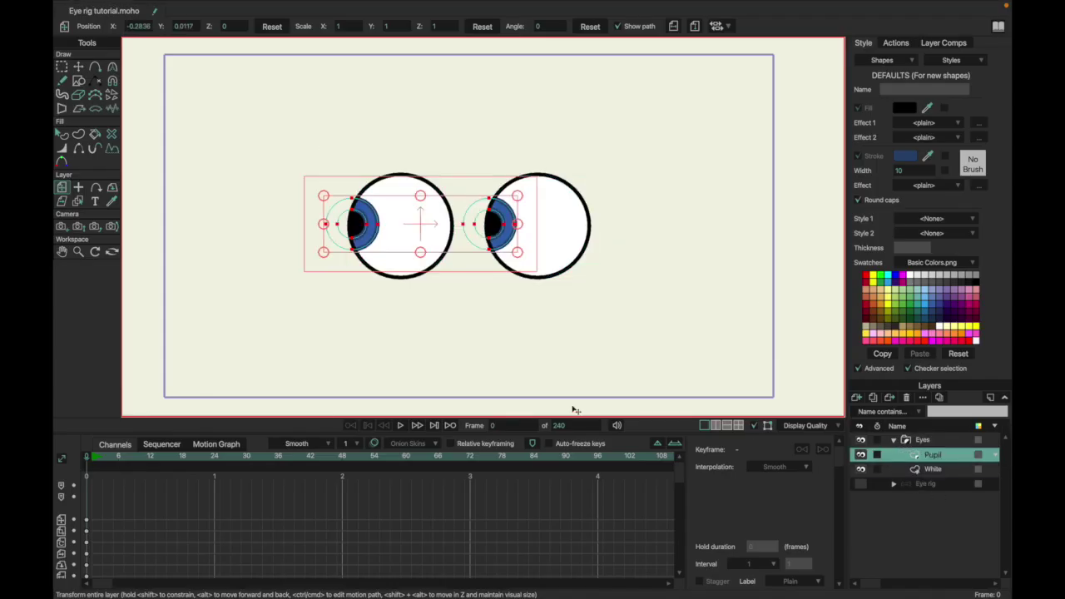
{"action": "left_click", "coordinate": [271, 29]}
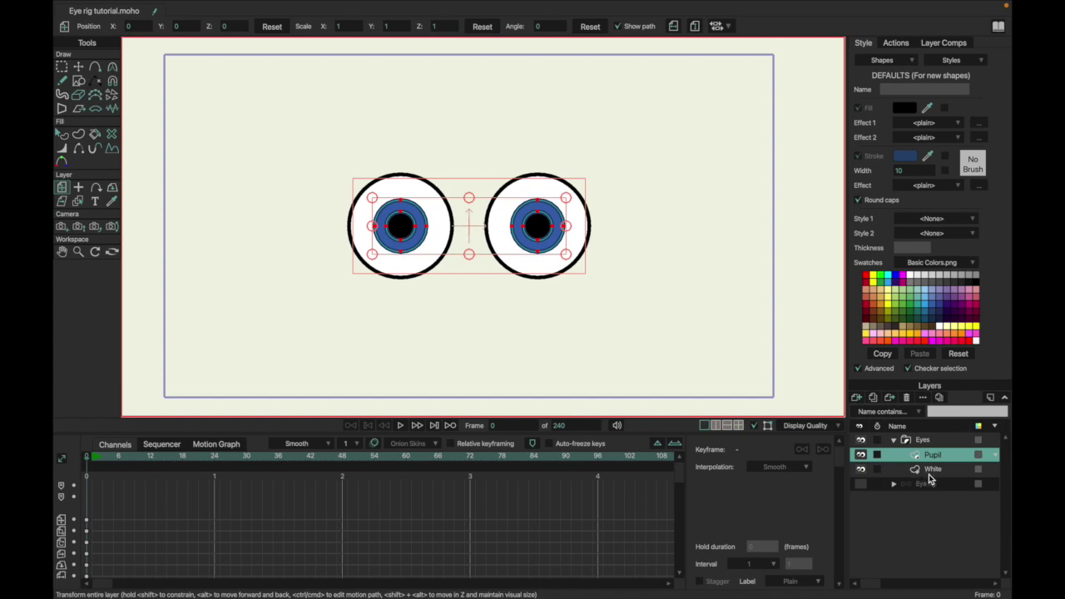
Create a bone layer named Eye rig and place the collapsed Eyes group inside it
{"action": "left_click", "coordinate": [907, 443]}
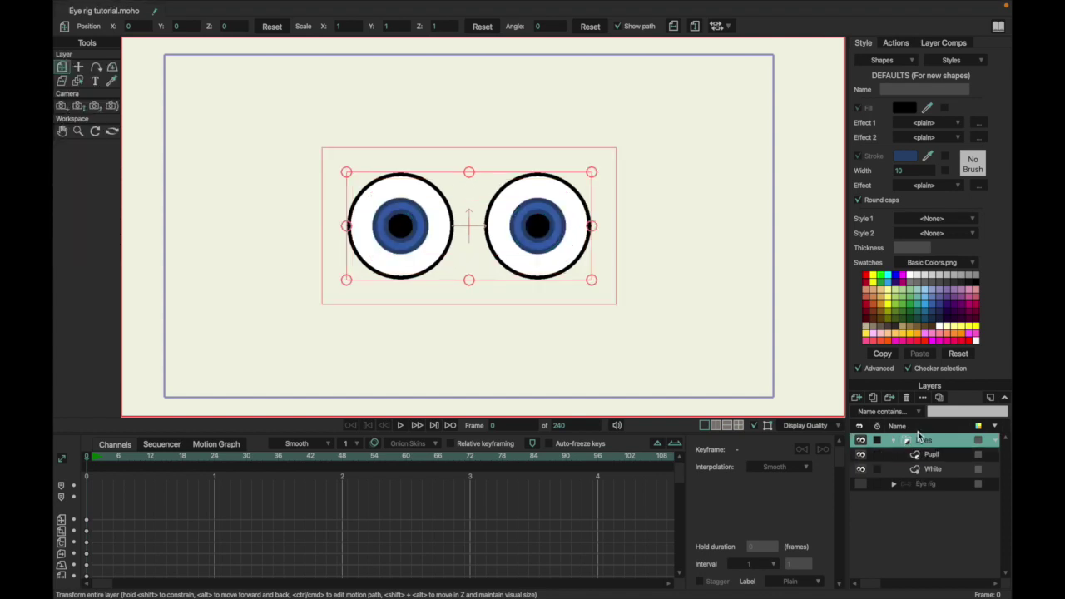
{"action": "left_click", "coordinate": [895, 441]}
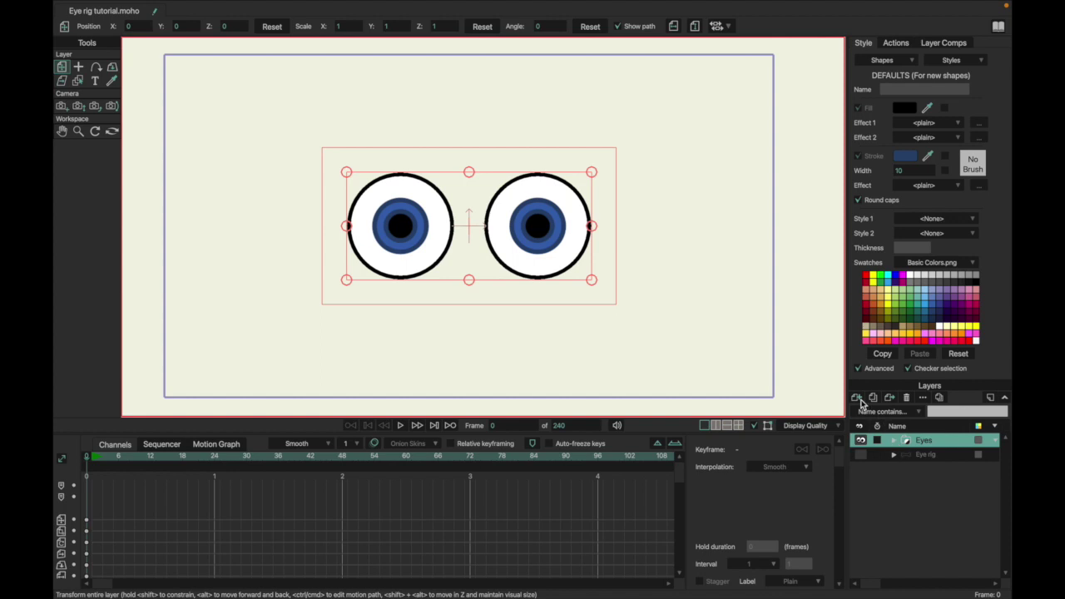
{"action": "left_click", "coordinate": [857, 397]}
{"action": "left_click", "coordinate": [880, 460]}
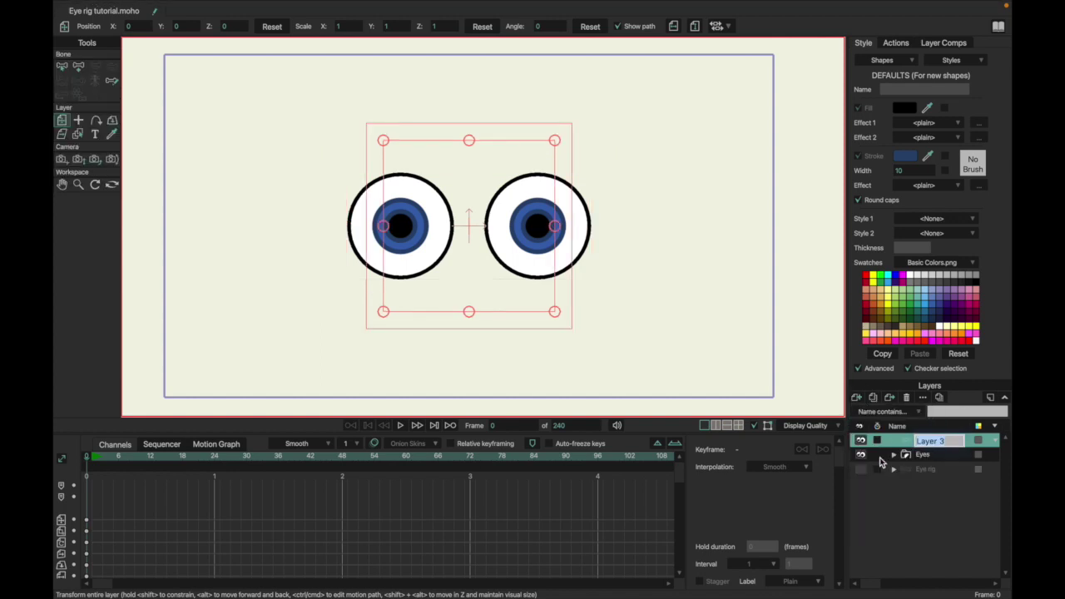
{"action": "type", "text": "Eye rig"}
{"action": "key", "text": "Return"}
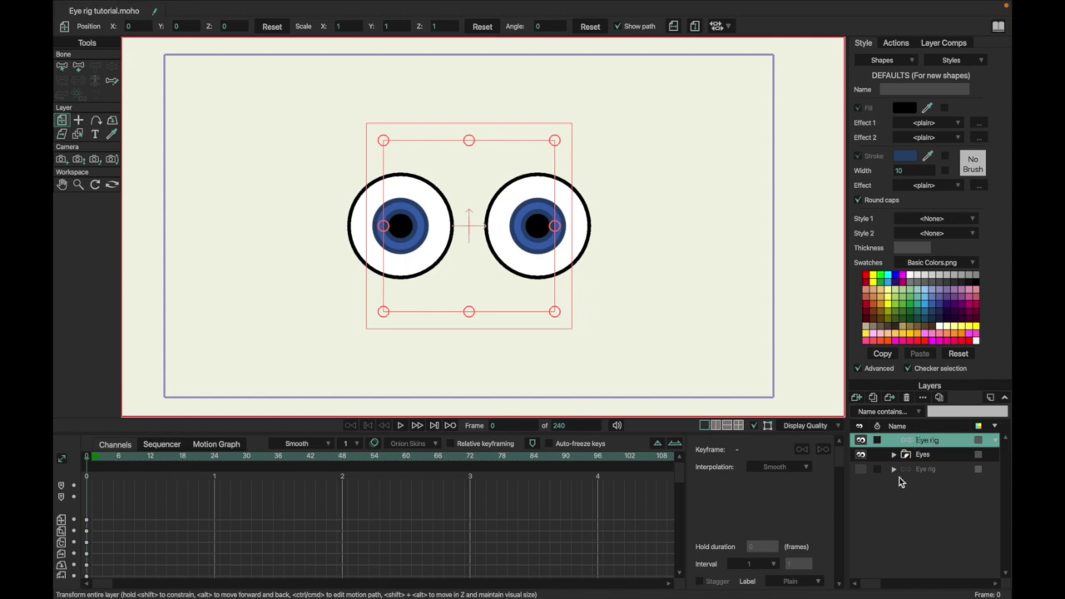
{"action": "left_click_drag", "start_coordinate": [904, 454], "coordinate": [909, 445]}
{"action": "left_click", "coordinate": [925, 441]}
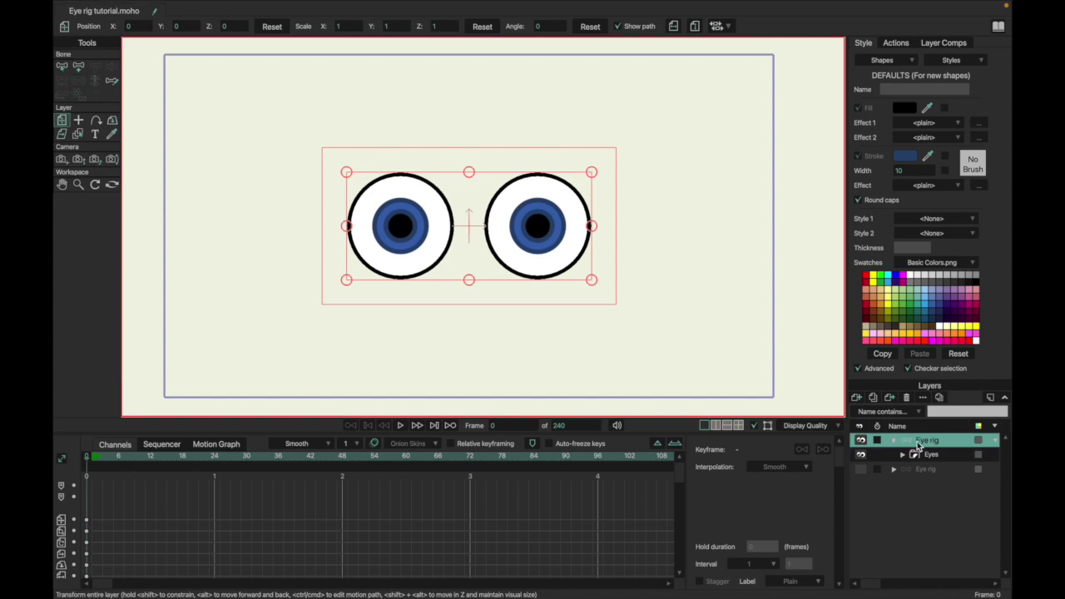
Draw a vertical bone about 0.28 long below the eyes, set its X position to 0, and move it slightly down
{"action": "left_click", "coordinate": [78, 67]}
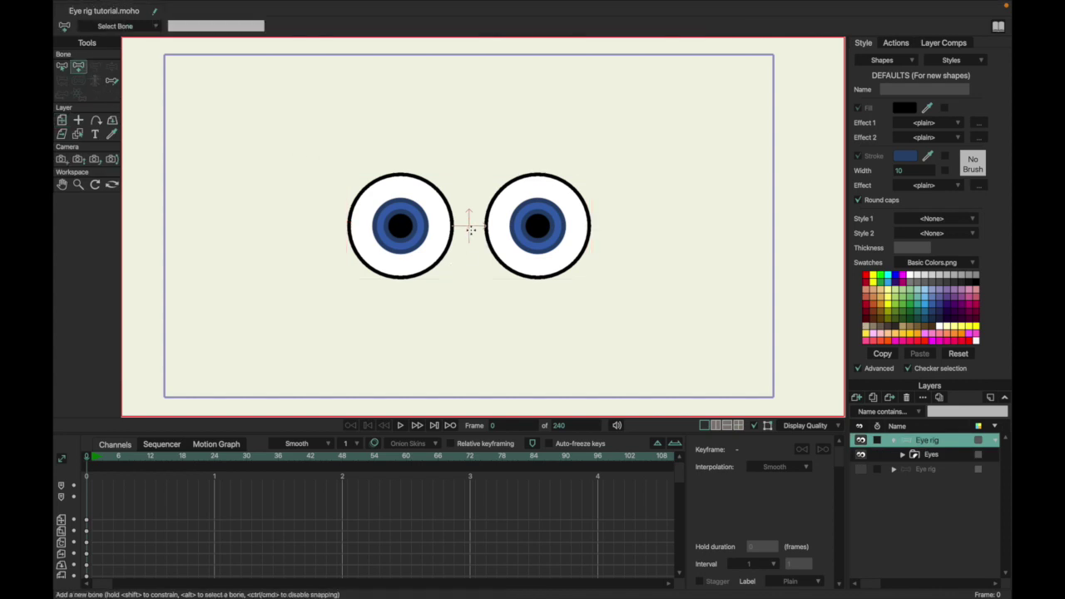
{"action": "left_click_drag", "start_coordinate": [473, 357], "coordinate": [471, 313]}
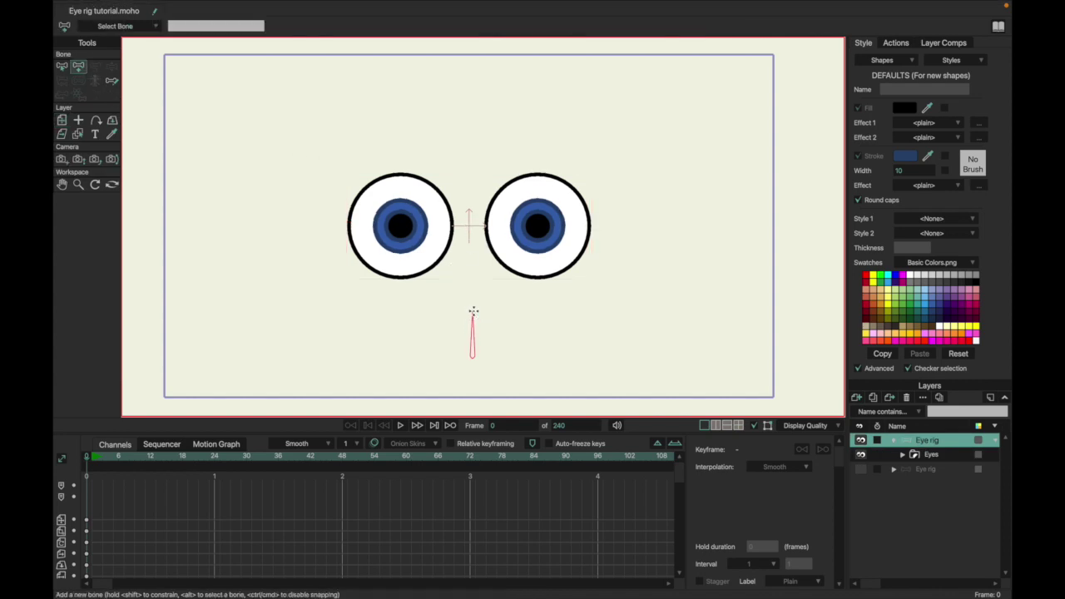
{"action": "key", "text": "t"}
{"action": "left_click", "coordinate": [218, 26]}
{"action": "type", "text": "0"}
{"action": "key", "text": "Return"}
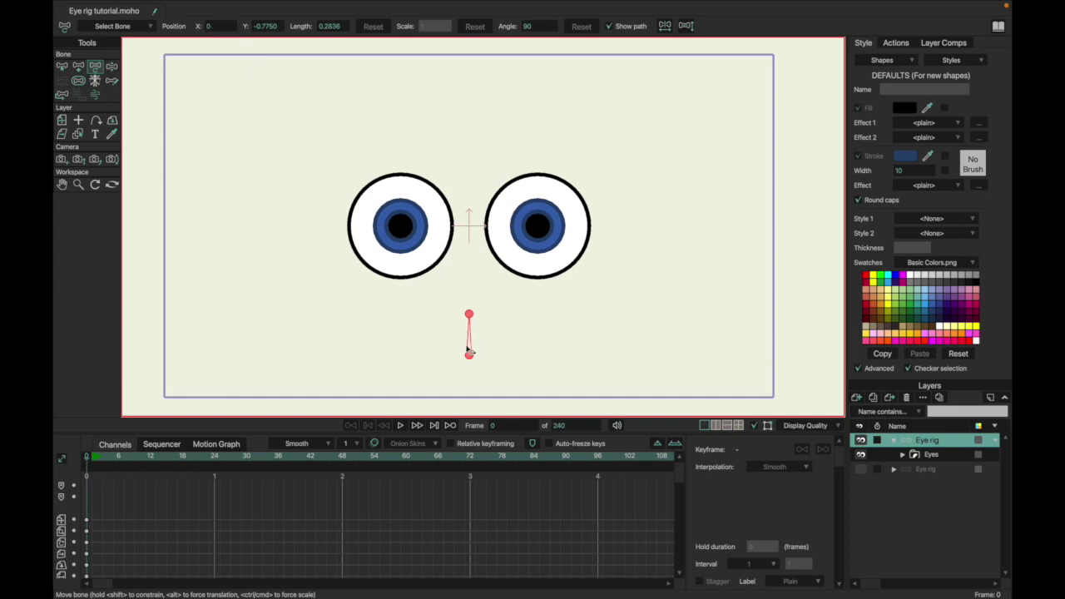
{"action": "left_click_drag", "start_coordinate": [471, 356], "coordinate": [473, 370]}
Add a zero-length point bone at the origin midway between the two eyes
{"action": "key", "text": "a"}
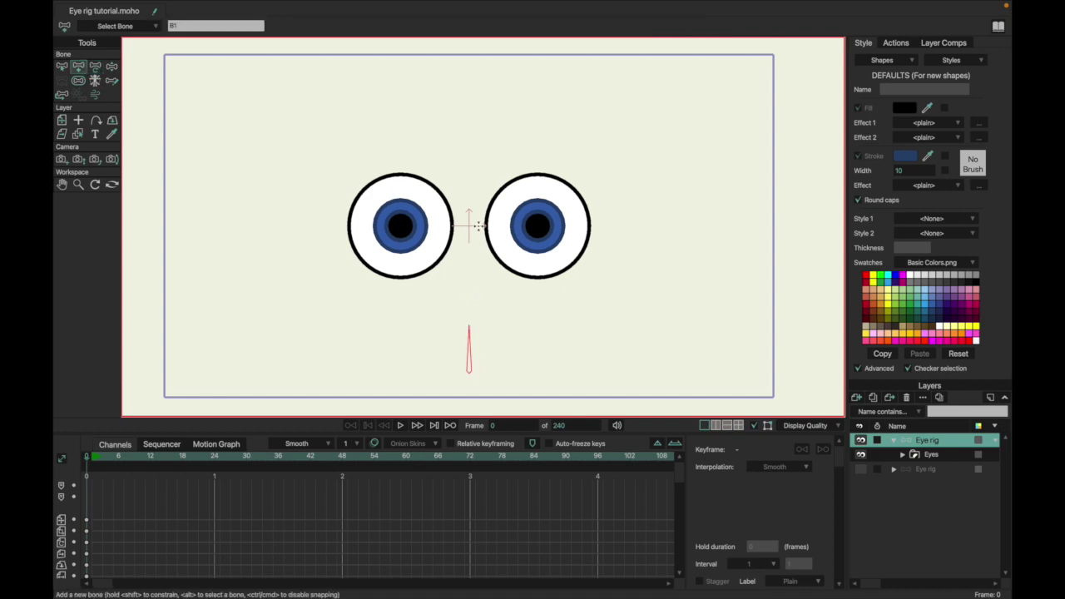
{"action": "left_click", "coordinate": [469, 225]}
{"action": "key", "text": "t"}
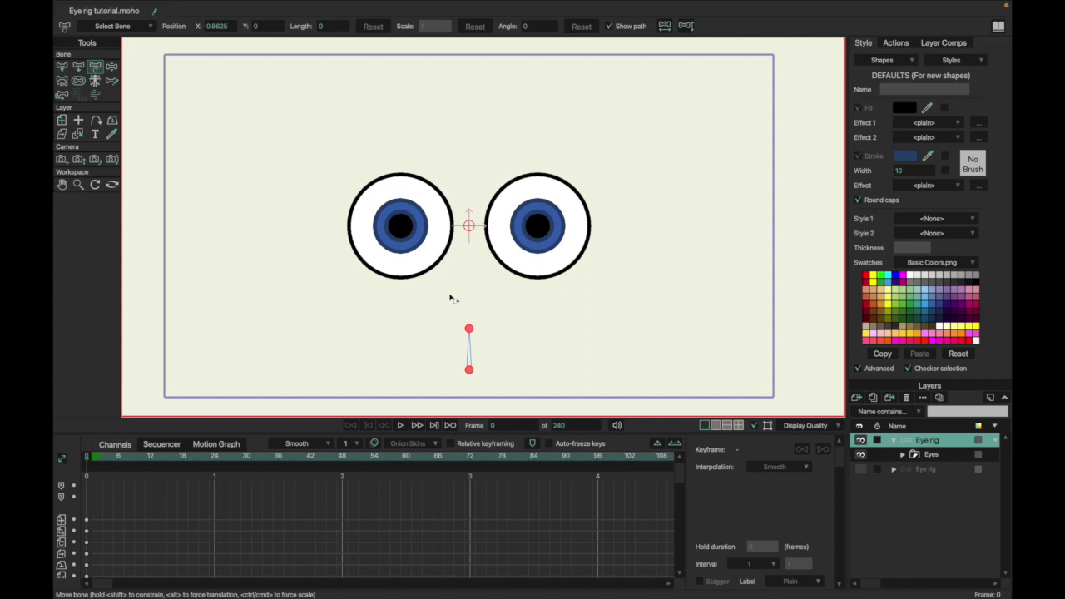
Set the point bone's X position to 0, and delete the vertical bone below the eyes
{"action": "left_click", "coordinate": [221, 26]}
{"action": "key", "text": "Return"}
{"action": "left_click", "coordinate": [62, 120]}
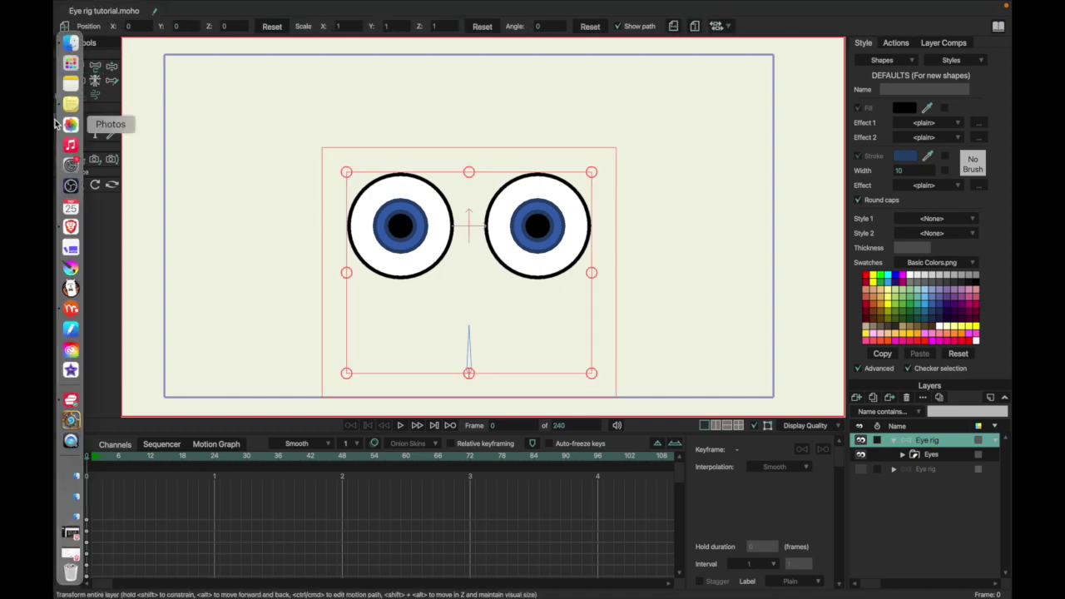
{"action": "left_click", "coordinate": [61, 65]}
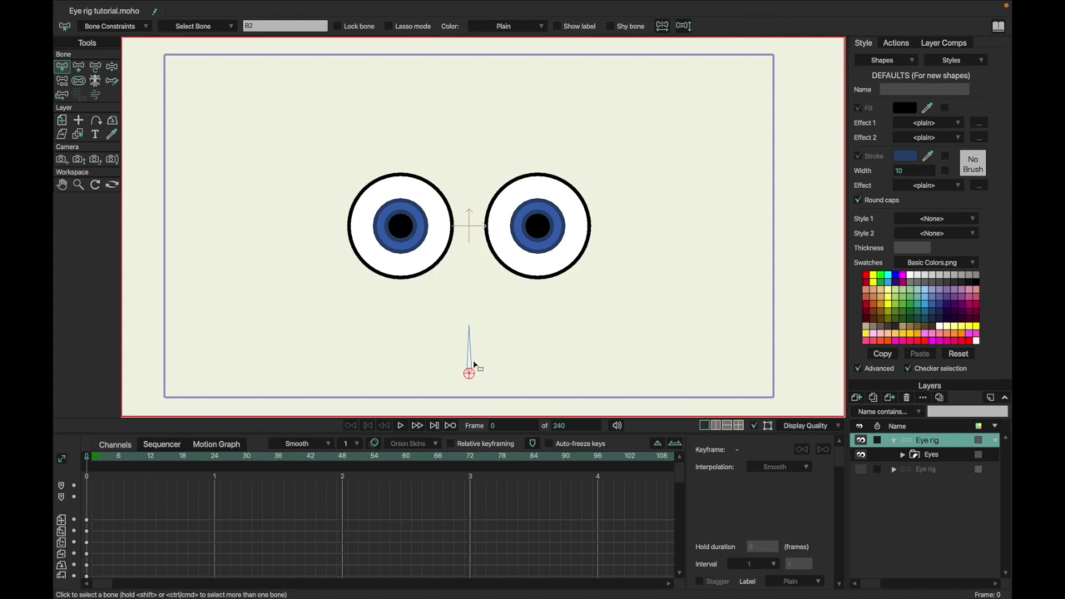
{"action": "key", "text": "t"}
{"action": "left_click", "coordinate": [471, 361]}
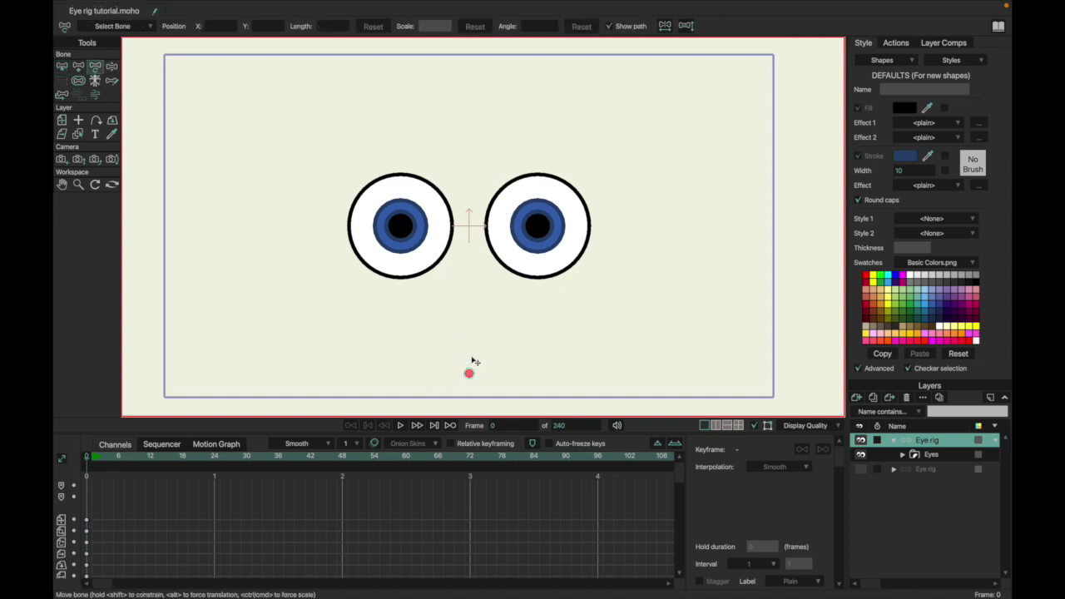
Set the remaining point bone's Y position to 0 so it sits midway between the eyes
{"action": "left_click", "coordinate": [471, 376]}
{"action": "left_click", "coordinate": [268, 27]}
{"action": "type", "text": "0"}
{"action": "key", "text": "Return"}
{"action": "key", "text": "b"}
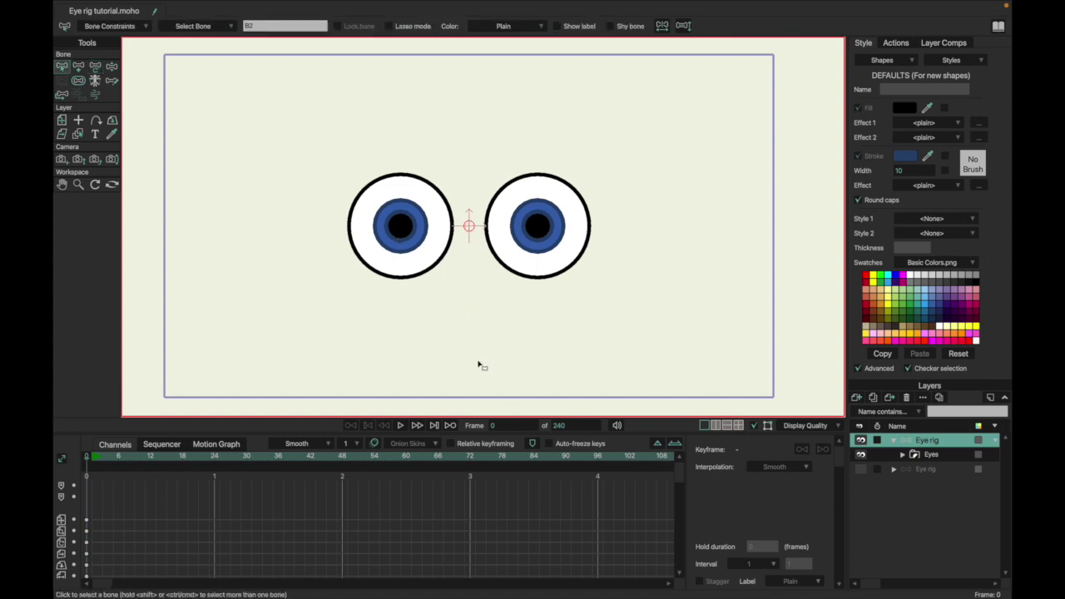
Draw a vertical bone about 0.31 long below the eyes, and set its X position to 0
{"action": "key", "text": "a"}
{"action": "left_click_drag", "start_coordinate": [474, 376], "coordinate": [476, 324]}
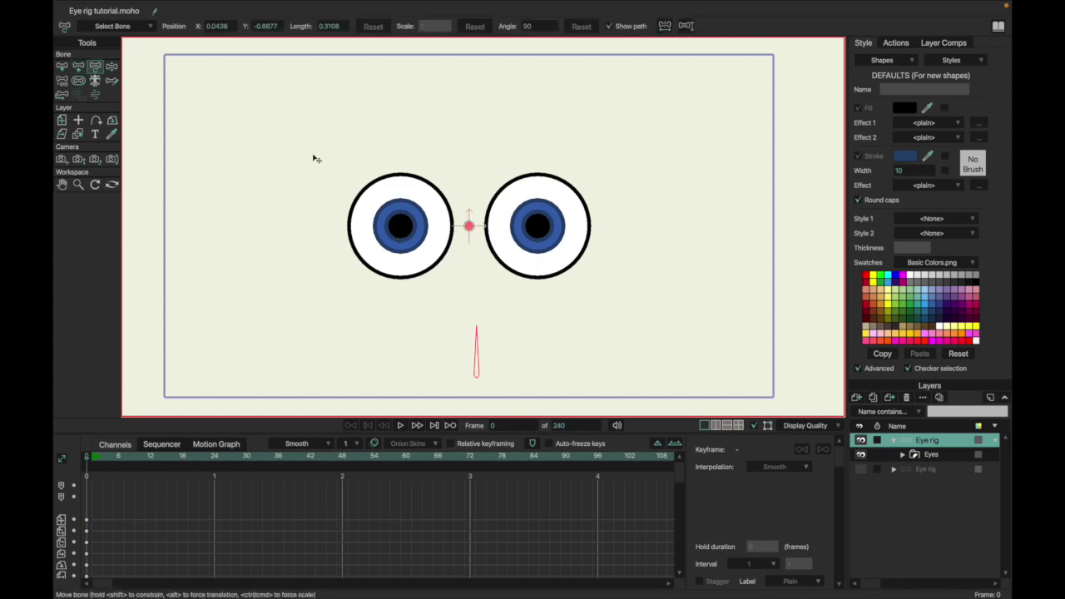
{"action": "left_click", "coordinate": [220, 26]}
{"action": "type", "text": "0"}
{"action": "key", "text": "Return"}
{"action": "left_click", "coordinate": [469, 324]}
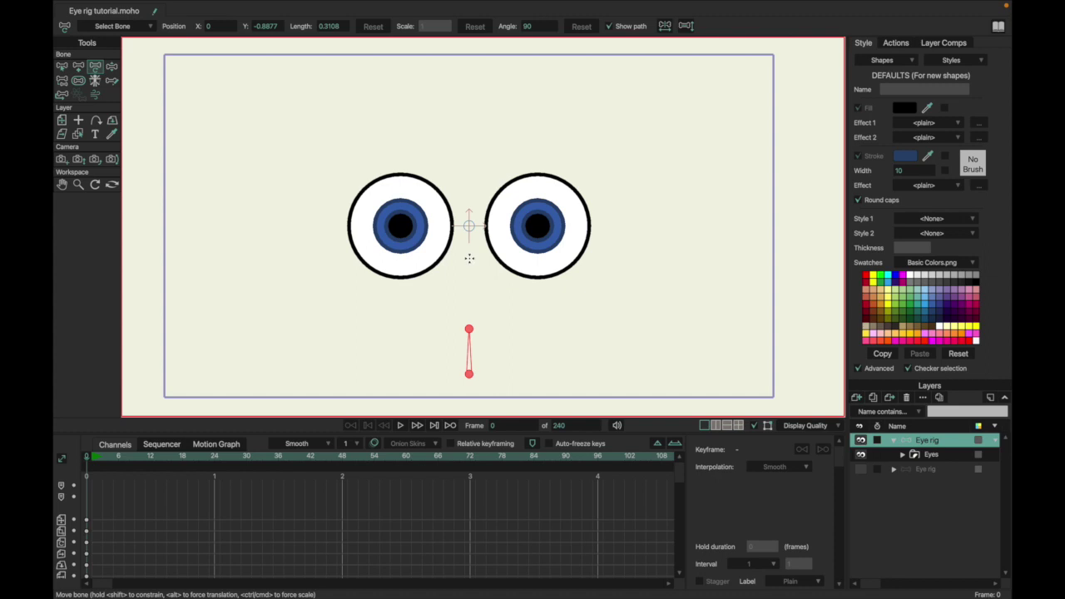
Add a zero-length point bone at each pupil's centre, placed at X -0.3993 and X 0.3993 with Y 0
{"action": "key", "text": "a"}
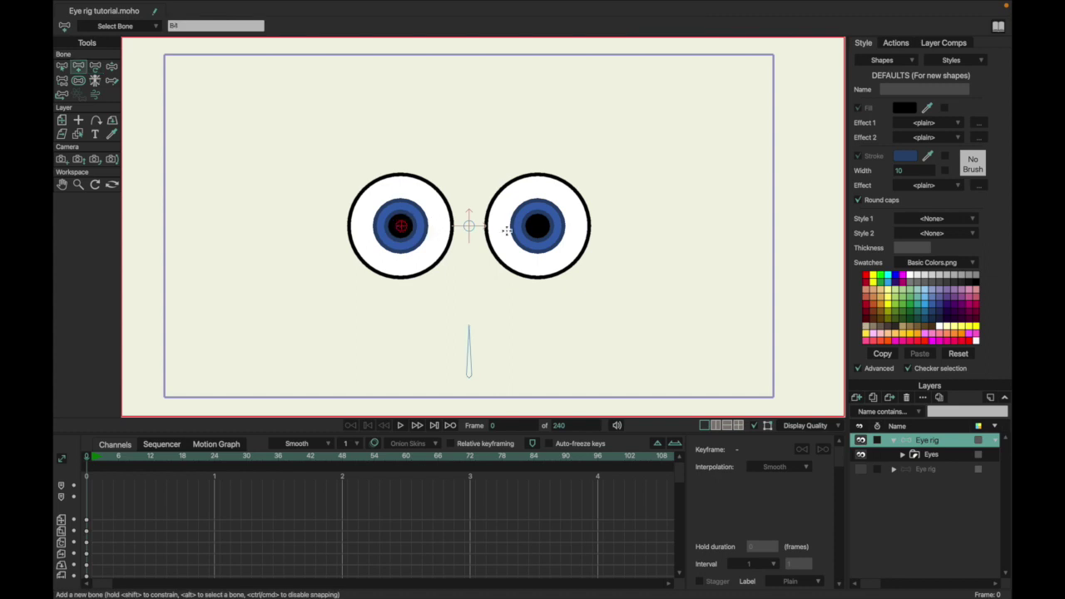
{"action": "key", "text": "t"}
{"action": "left_click", "coordinate": [401, 227]}
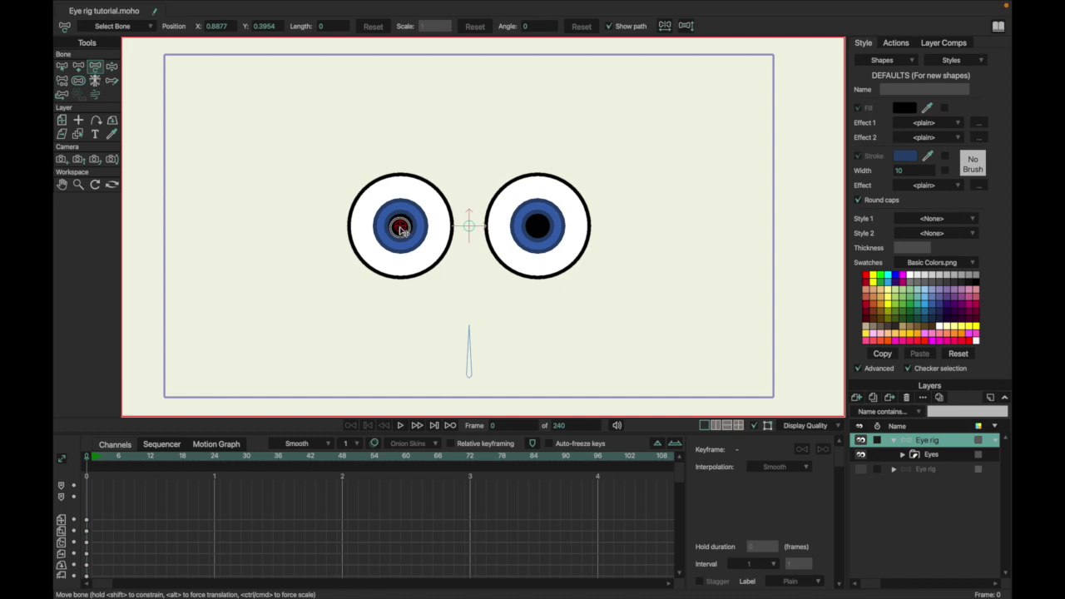
{"action": "left_click_drag", "start_coordinate": [401, 230], "coordinate": [401, 228]}
{"action": "left_click", "coordinate": [217, 26]}
{"action": "left_click", "coordinate": [207, 26]}
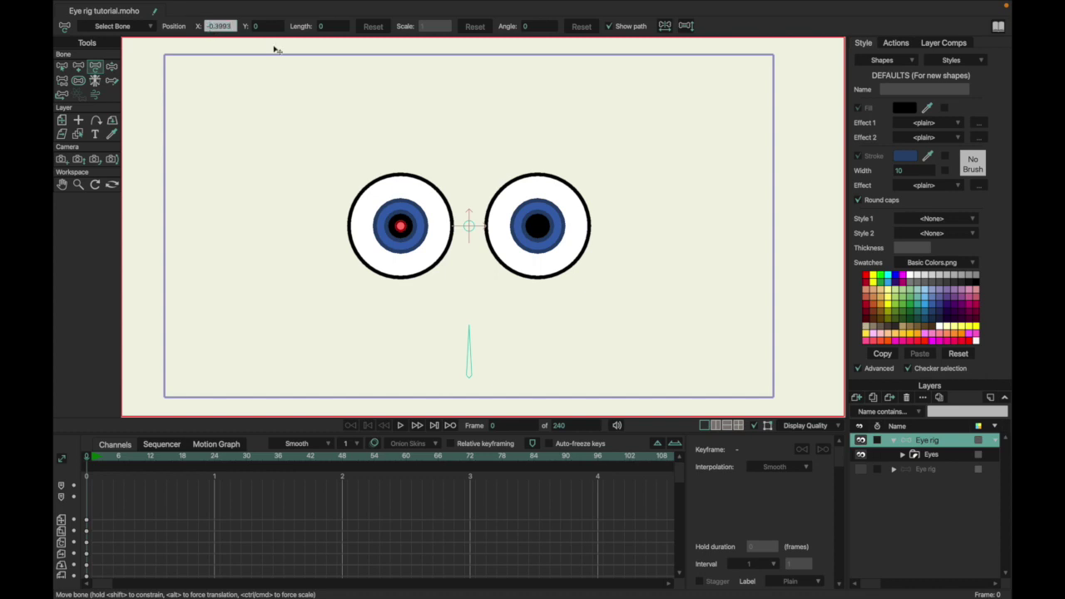
{"action": "type", "text": "-"}
{"action": "key", "text": "Return"}
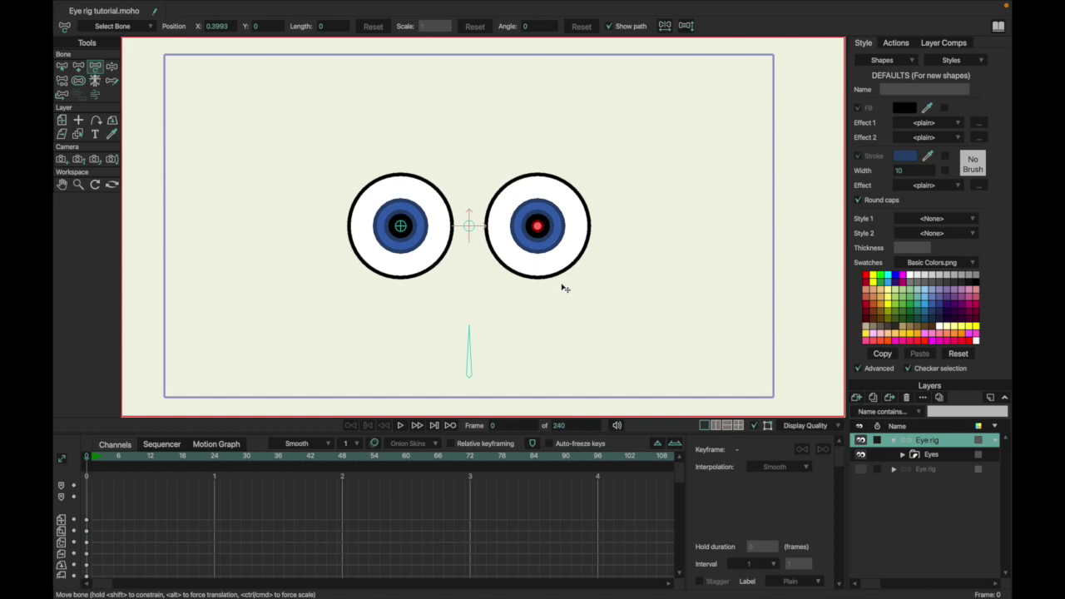
Draw a horizontal bone above and right of the eyes and a vertical bone above and left of them
{"action": "key", "text": "a"}
{"action": "left_click_drag", "start_coordinate": [703, 125], "coordinate": [661, 127]}
{"action": "left_click_drag", "start_coordinate": [241, 154], "coordinate": [239, 108]}
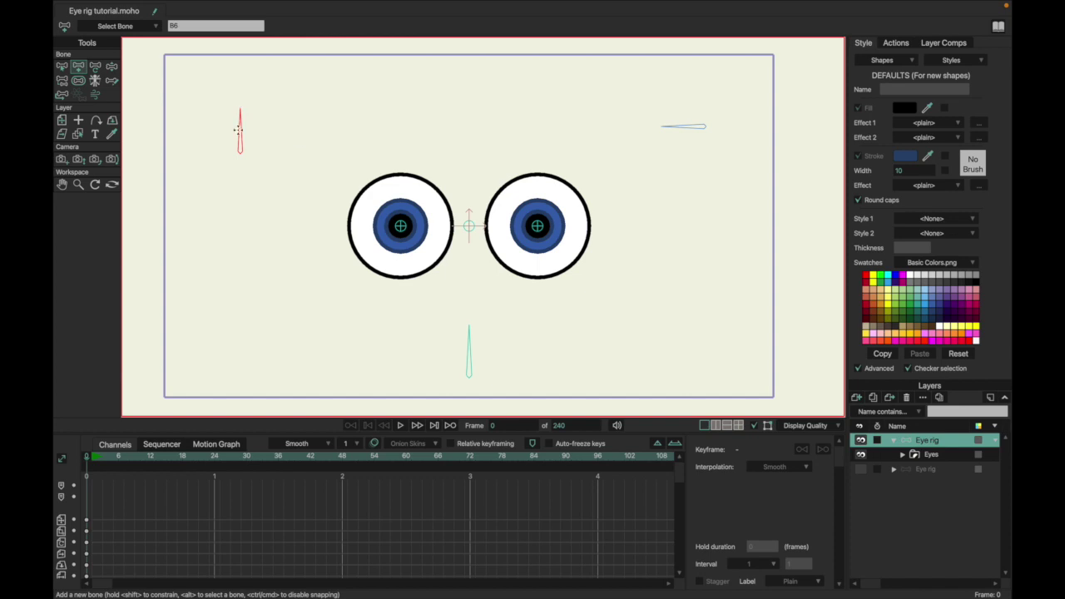
Enable angle constraints of -70 to 70 degrees on the vertical bone above and left of the eyes
{"action": "key", "text": "z"}
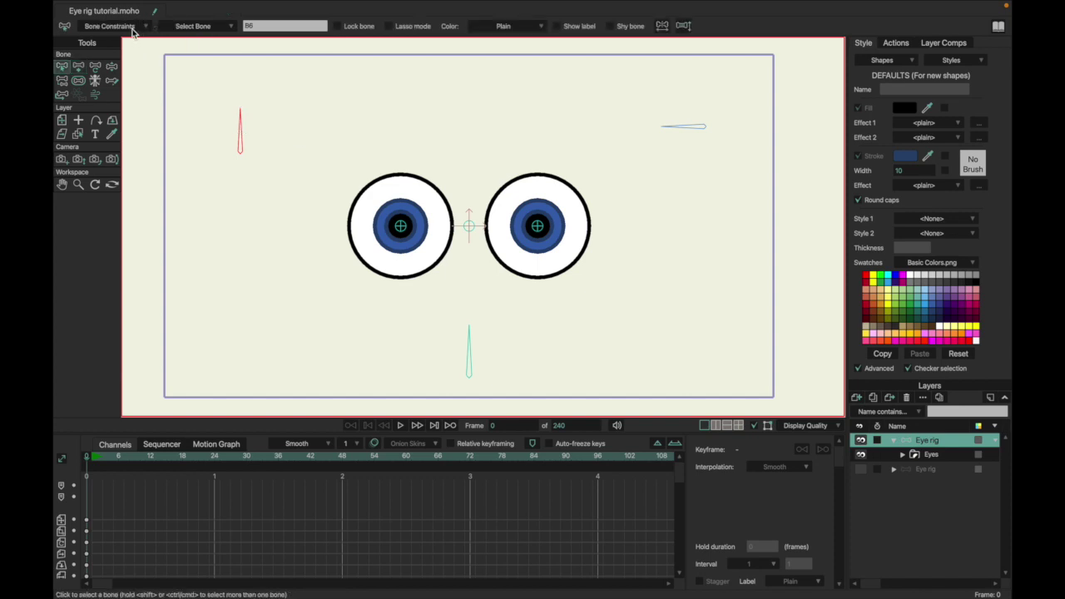
{"action": "left_click", "coordinate": [133, 26]}
{"action": "left_click", "coordinate": [88, 42]}
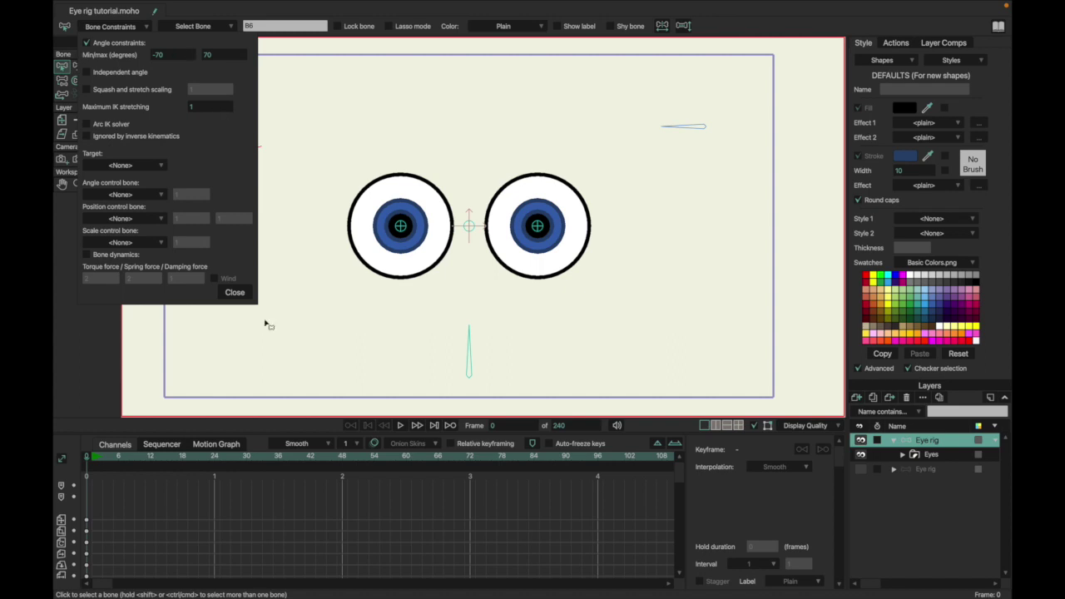
{"action": "left_click", "coordinate": [234, 293]}
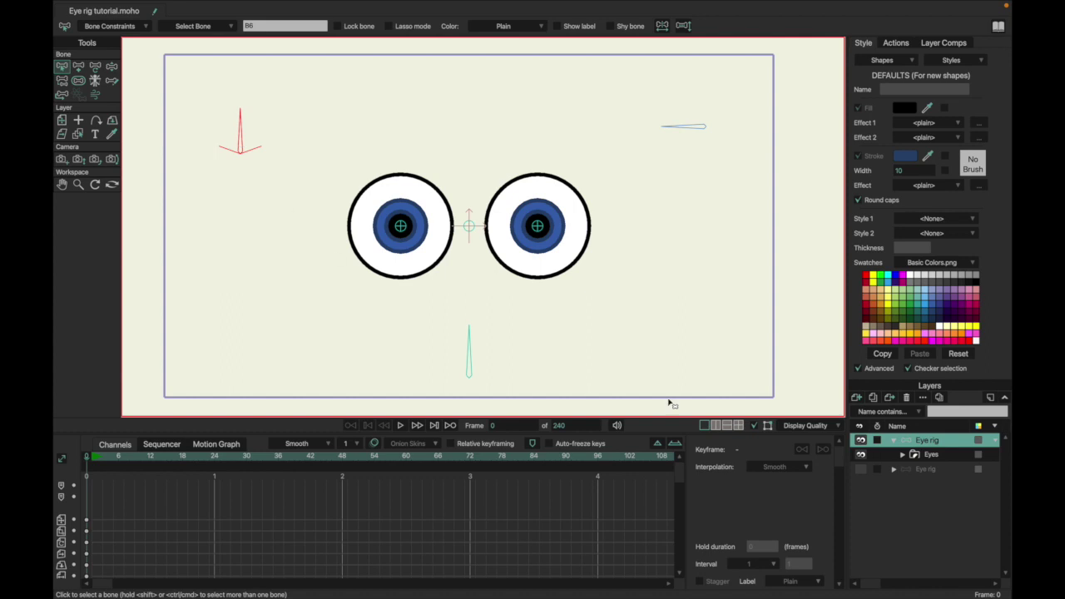
Highlight both blue iris shapes on the Pupil layer, and return to the Eye rig bone layer
{"action": "left_click", "coordinate": [902, 454]}
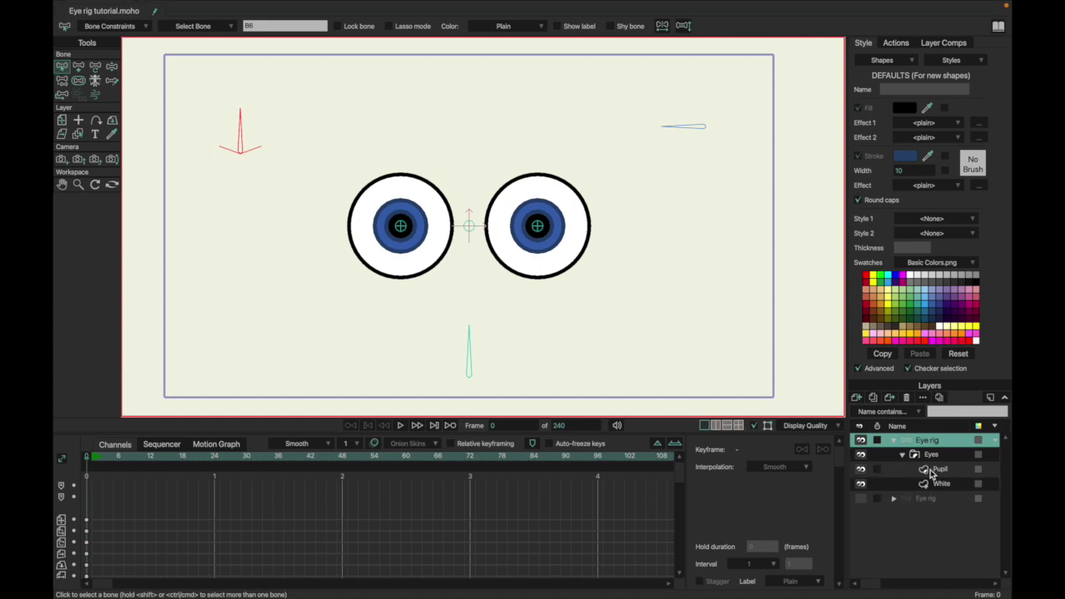
{"action": "left_click", "coordinate": [933, 471]}
{"action": "left_click", "coordinate": [552, 251]}
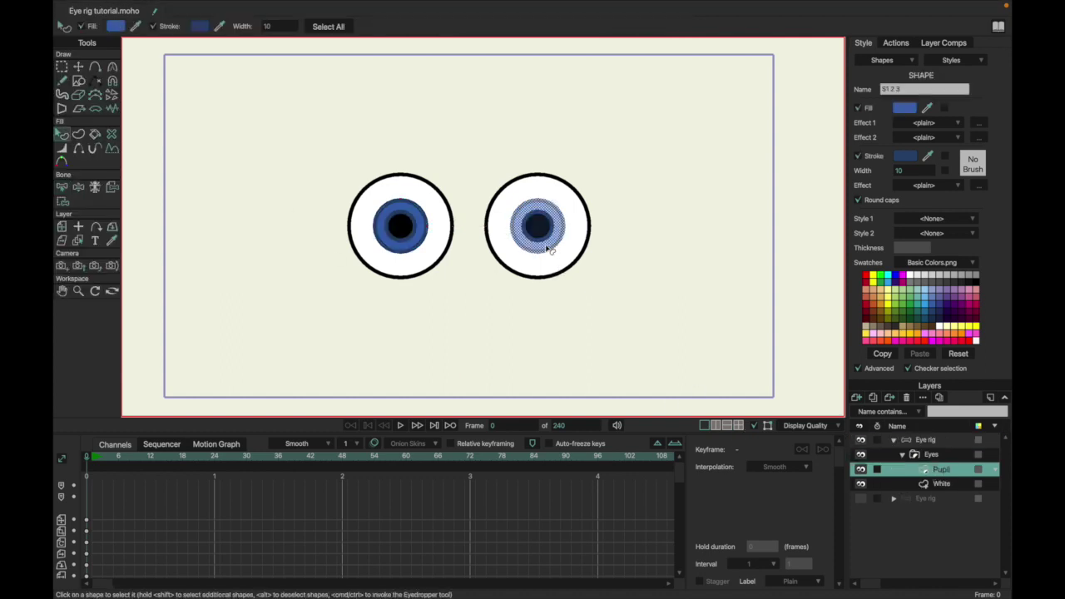
{"action": "left_click", "coordinate": [426, 243], "text": "shift"}
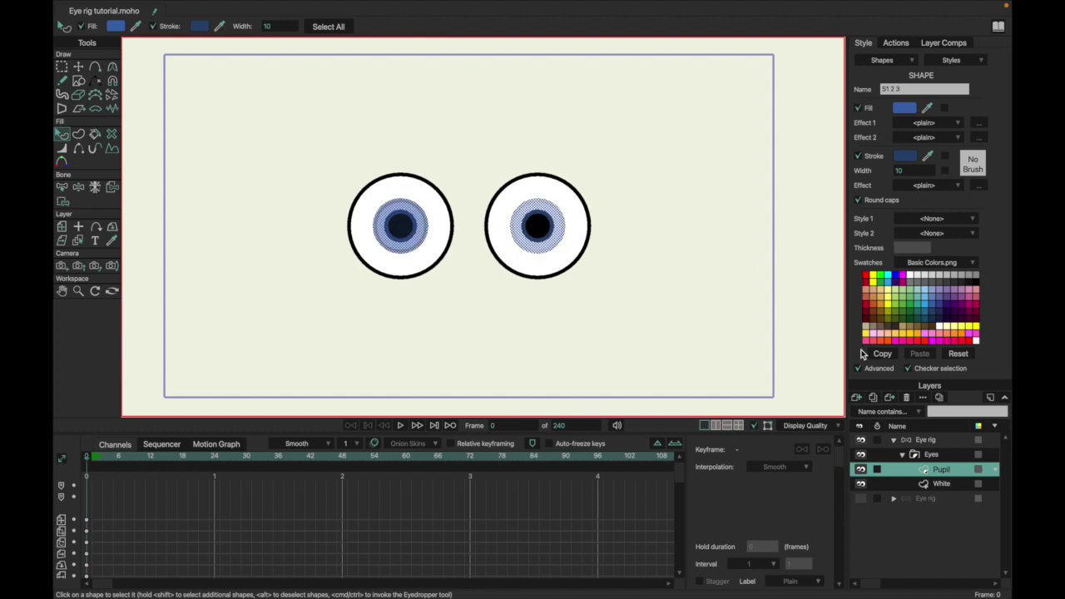
{"action": "left_click", "coordinate": [929, 440]}
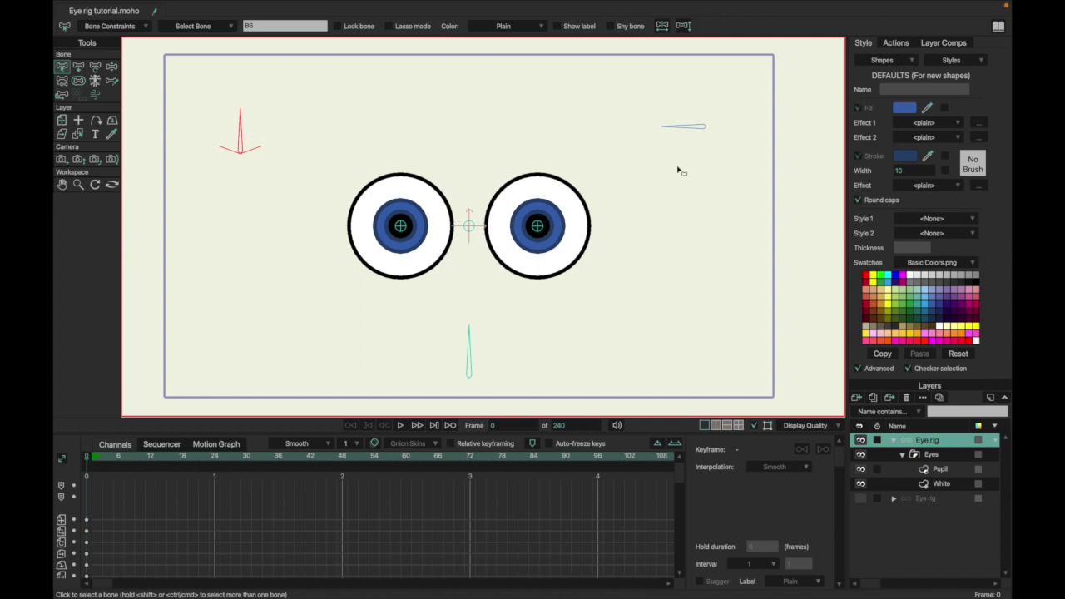
Name the constrained vertical bone Color and show its label
{"action": "left_click", "coordinate": [288, 28]}
{"action": "type", "text": "Color"}
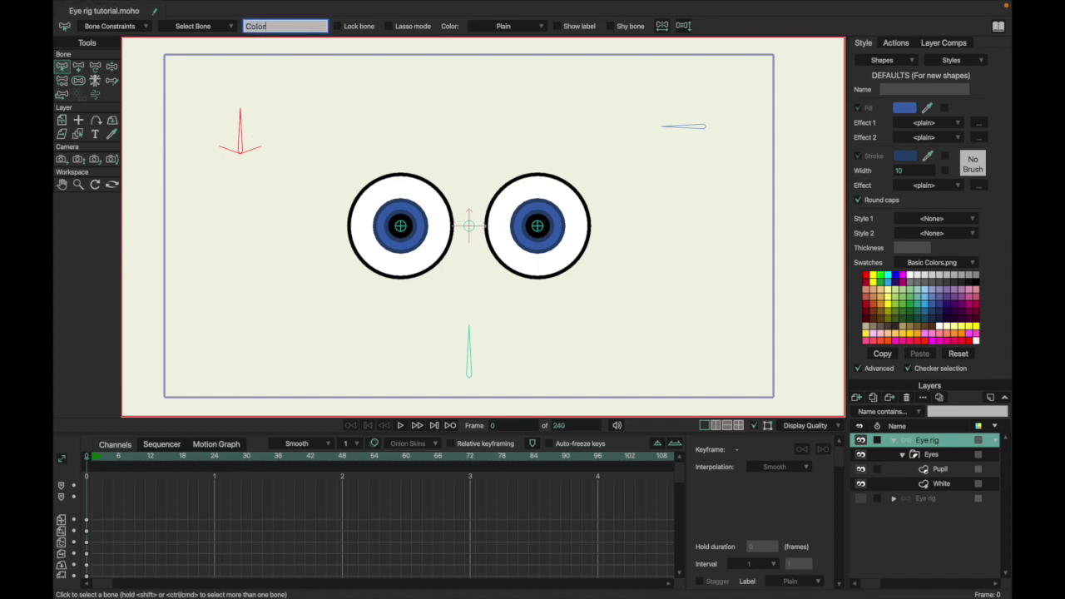
{"action": "key", "text": "Return"}
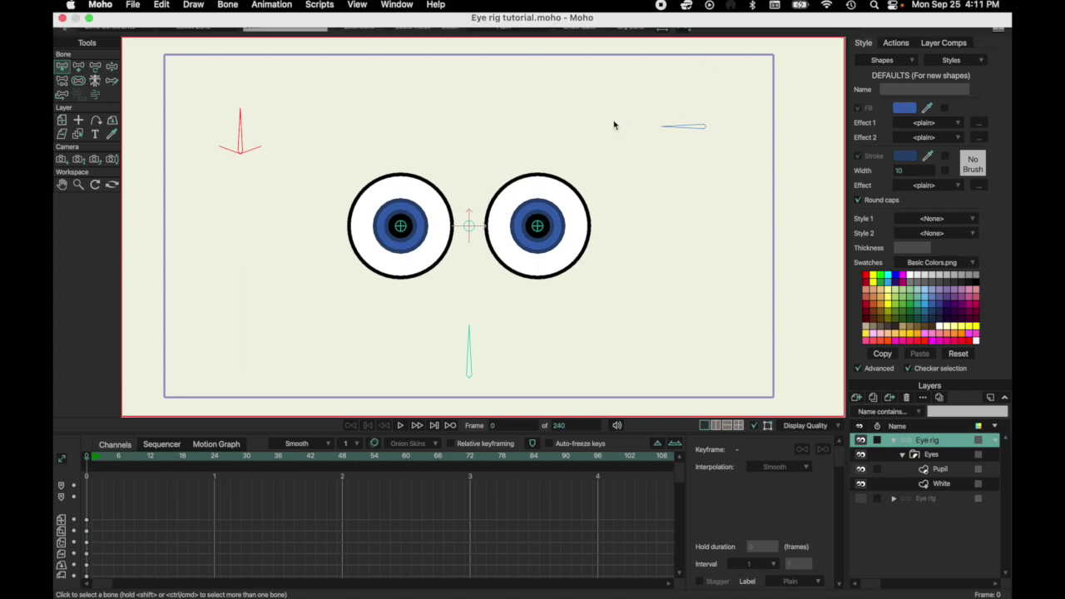
{"action": "left_click", "coordinate": [558, 26]}
Name the horizontal bone above and right of the eyes Blink, and enable its angle constraints
{"action": "left_click", "coordinate": [690, 127]}
{"action": "left_click", "coordinate": [271, 27]}
{"action": "type", "text": "B"}
{"action": "left_click", "coordinate": [140, 27]}
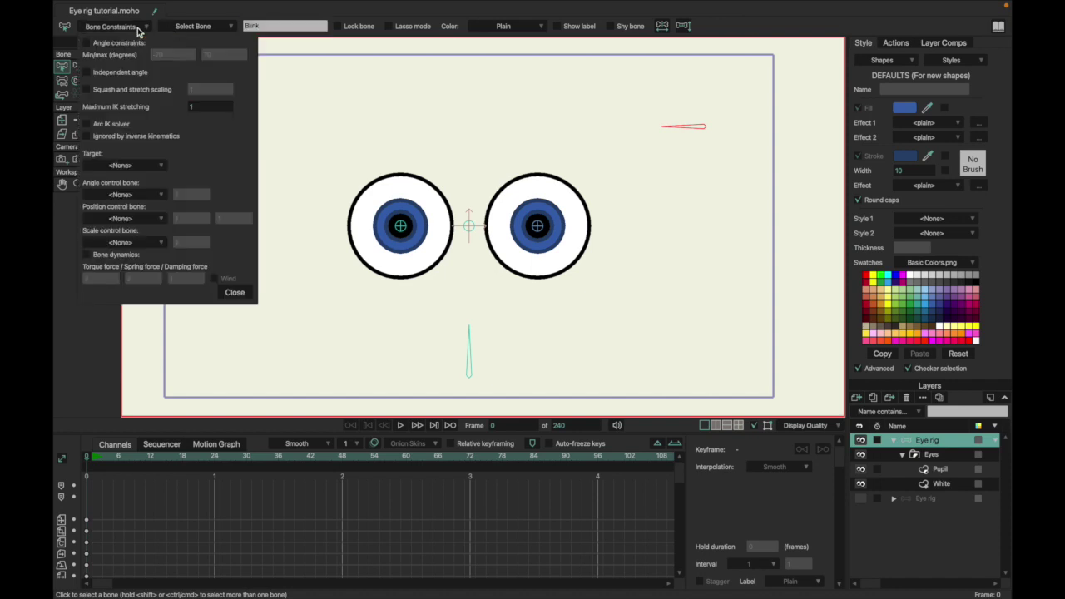
{"action": "left_click", "coordinate": [241, 292]}
Name the vertical bone below the eyes Anchor and show its label
{"action": "left_click", "coordinate": [469, 355]}
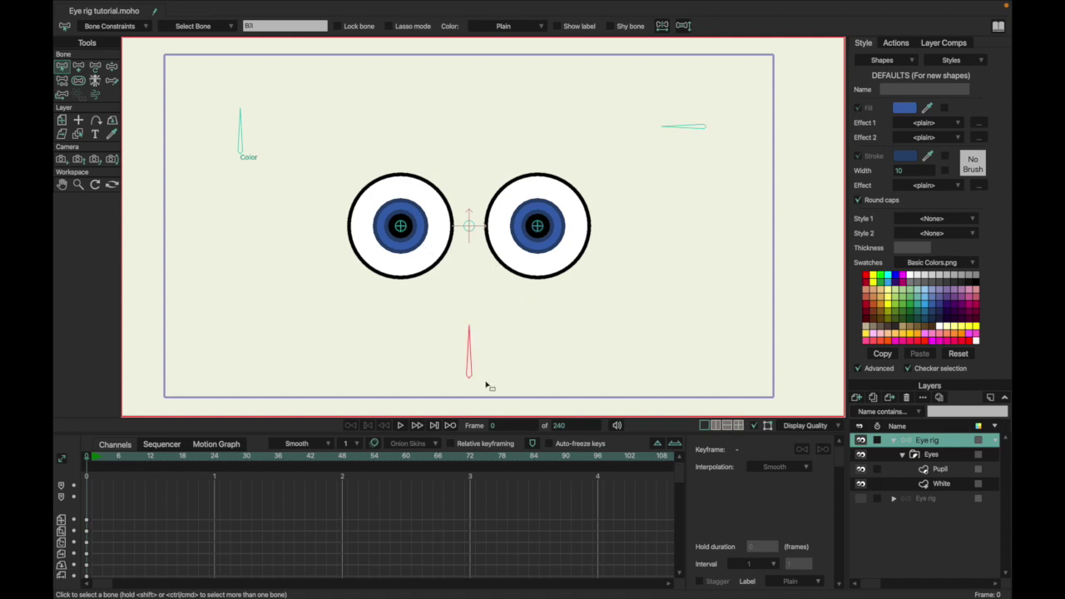
{"action": "double_click", "coordinate": [266, 25]}
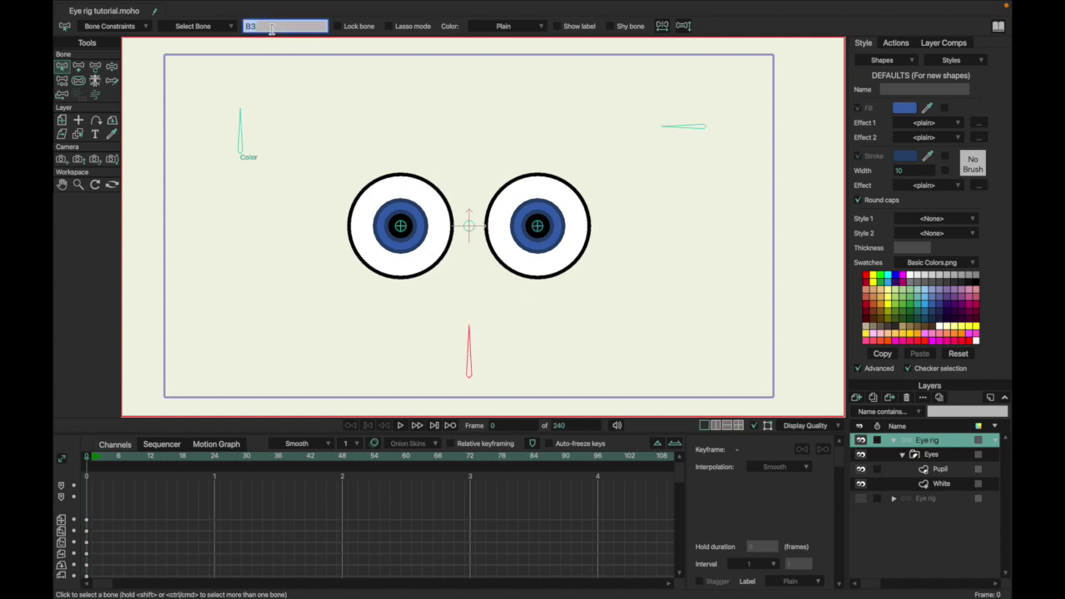
{"action": "type", "text": "Anchor"}
{"action": "key", "text": "Return"}
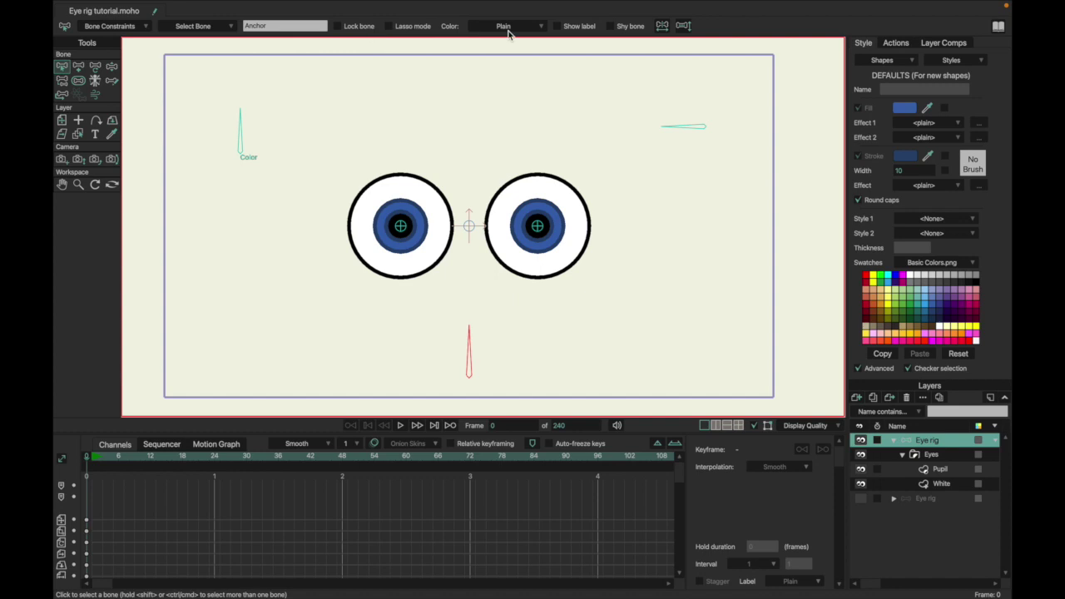
{"action": "left_click", "coordinate": [560, 27]}
Select all bones in the rig and reduce their bone strength to 0
{"action": "key", "text": "ctrl+a"}
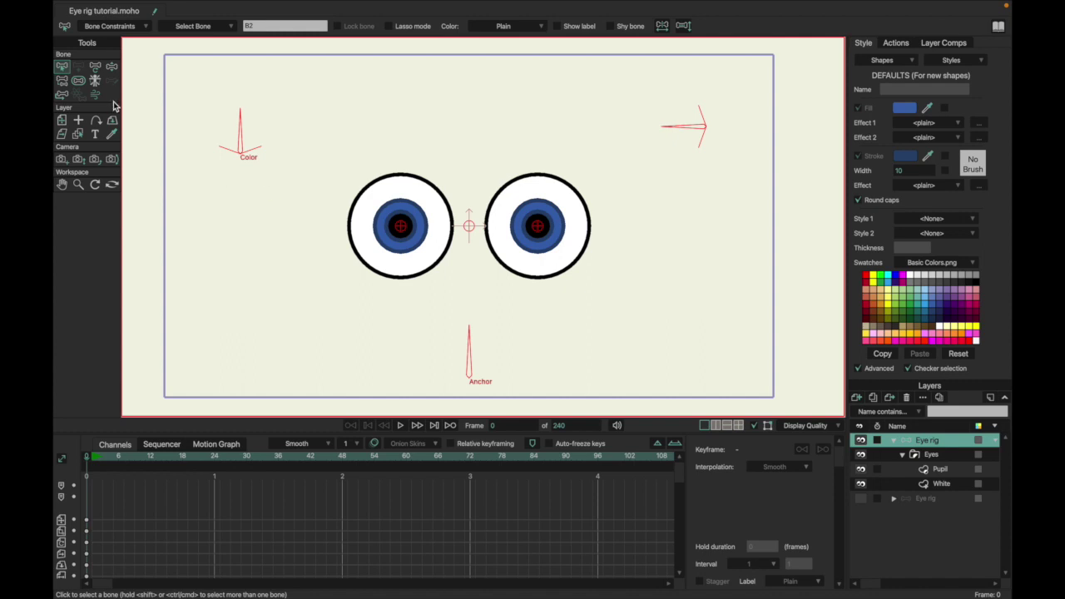
{"action": "left_click", "coordinate": [79, 80]}
{"action": "left_click_drag", "start_coordinate": [595, 183], "coordinate": [195, 174]}
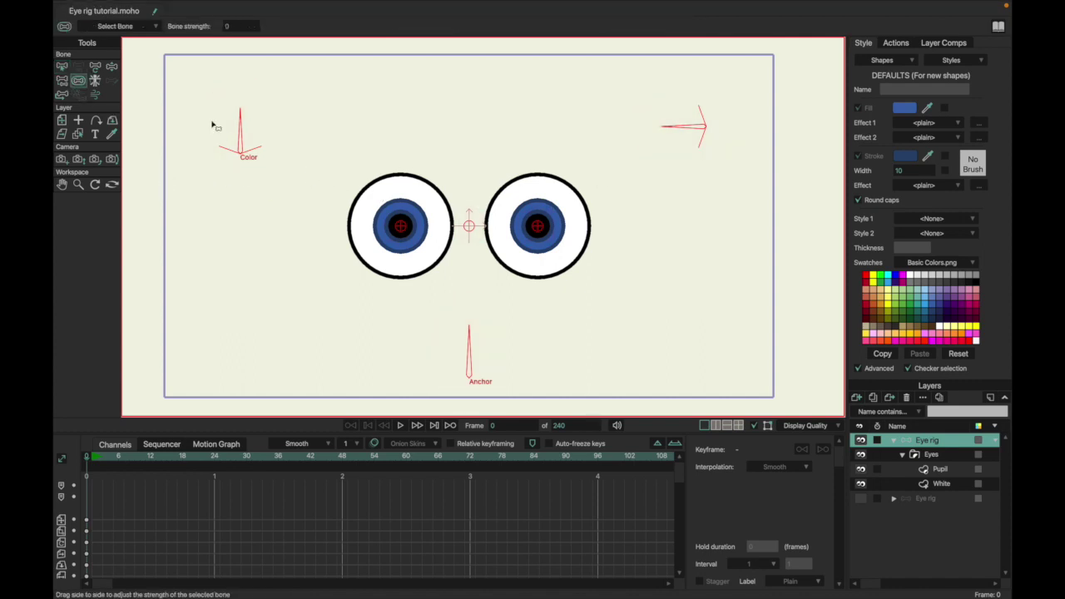
Parent the Color bone, the Blink bone and both pupil point bones to the point bone between the eyes
{"action": "left_click", "coordinate": [61, 67]}
{"action": "left_click", "coordinate": [198, 99]}
{"action": "left_click_drag", "start_coordinate": [198, 99], "coordinate": [424, 261]}
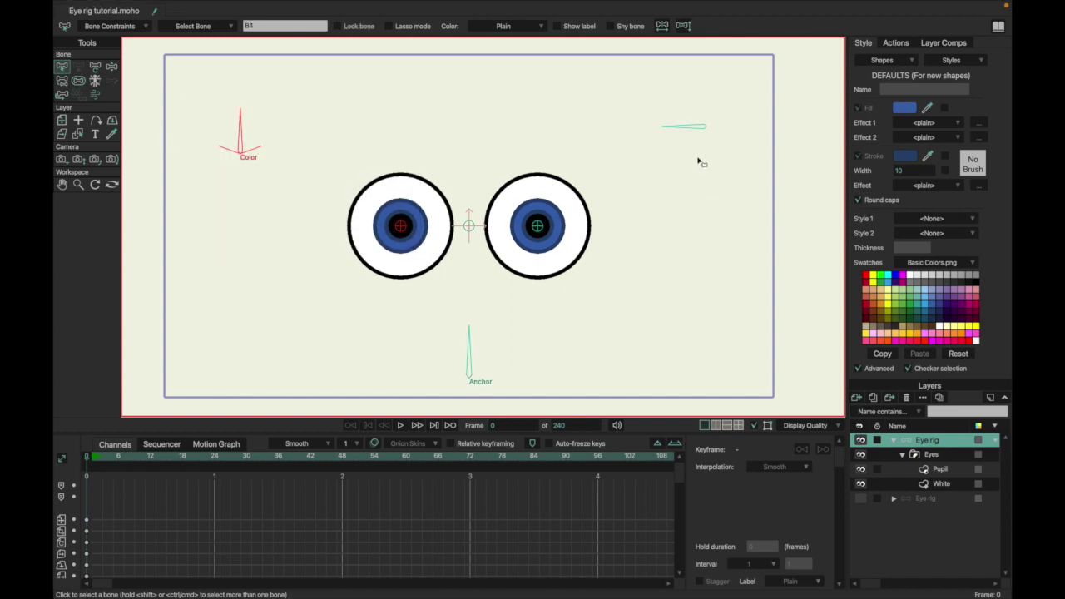
{"action": "left_click_drag", "start_coordinate": [552, 105], "coordinate": [732, 273]}
{"action": "left_click_drag", "start_coordinate": [520, 199], "coordinate": [569, 246]}
{"action": "key", "text": "p"}
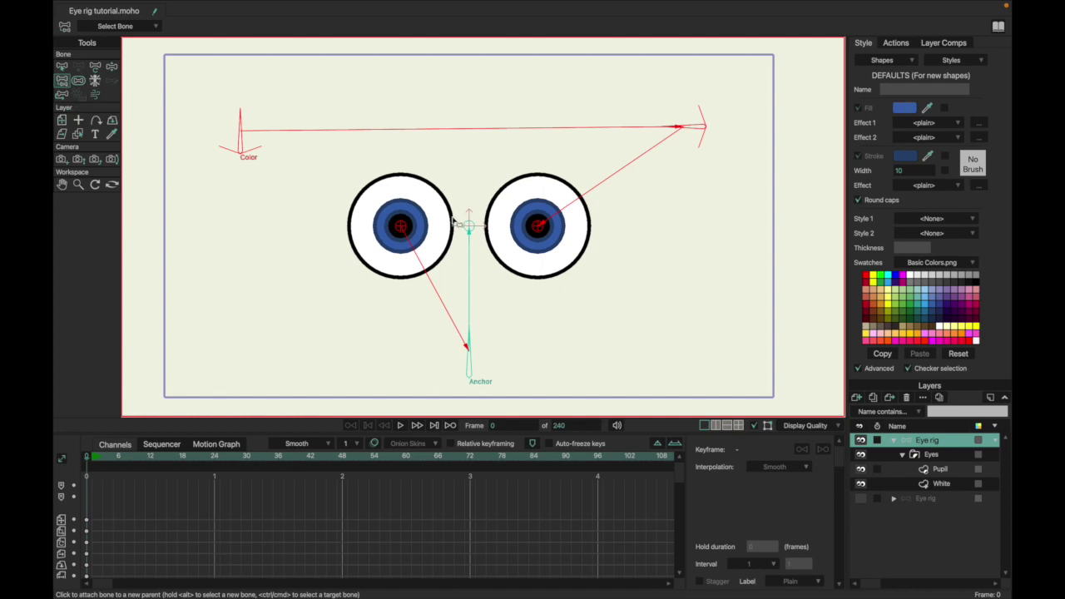
{"action": "left_click", "coordinate": [470, 231]}
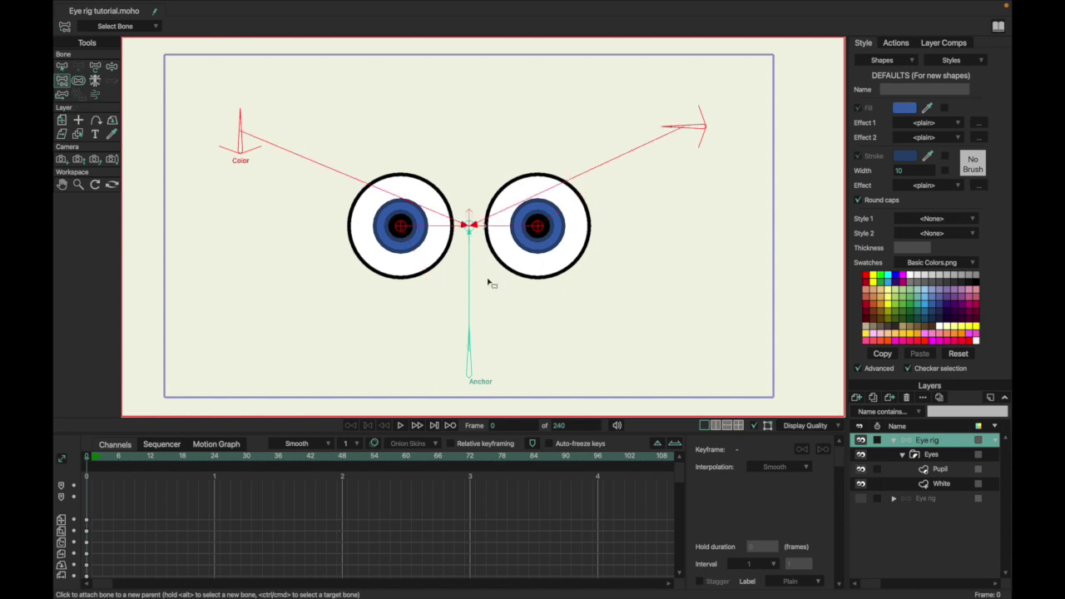
Try to parent the centre point bone to Anchor, and reparent the Color and Blink bones to Anchor and back to the centre bone
{"action": "left_click_drag", "start_coordinate": [460, 192], "coordinate": [489, 268]}
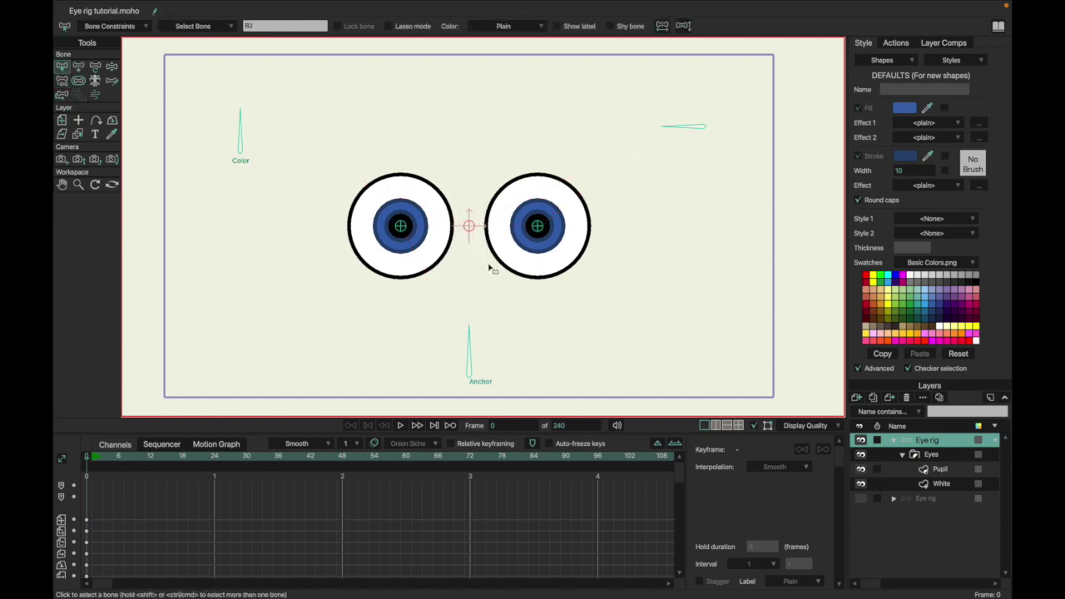
{"action": "left_click", "coordinate": [471, 366]}
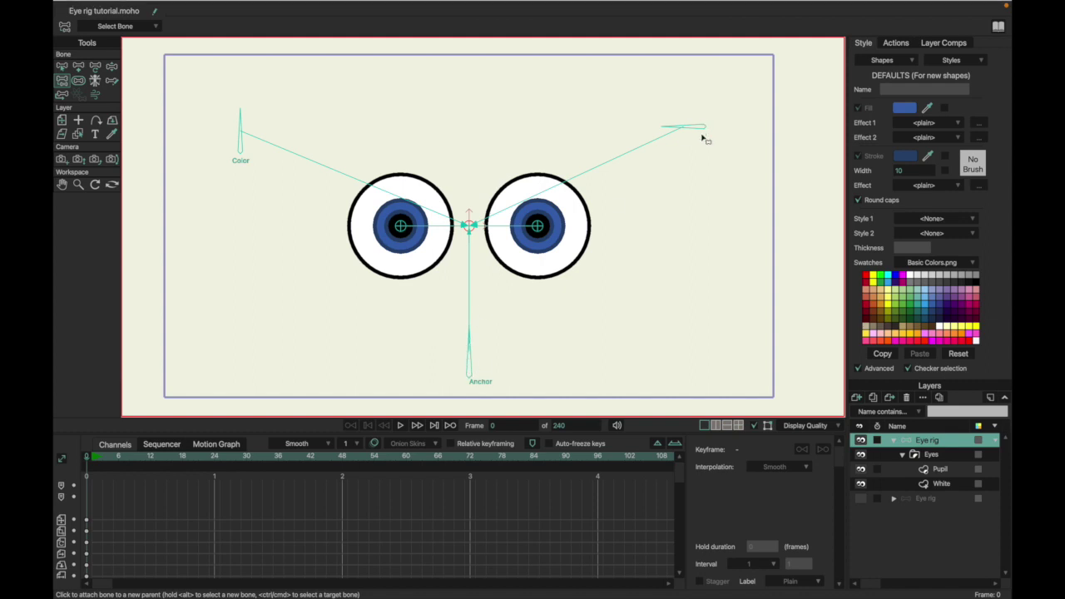
{"action": "key", "text": "z"}
{"action": "left_click_drag", "start_coordinate": [703, 138], "coordinate": [637, 86]}
{"action": "left_click_drag", "start_coordinate": [214, 124], "coordinate": [260, 161]}
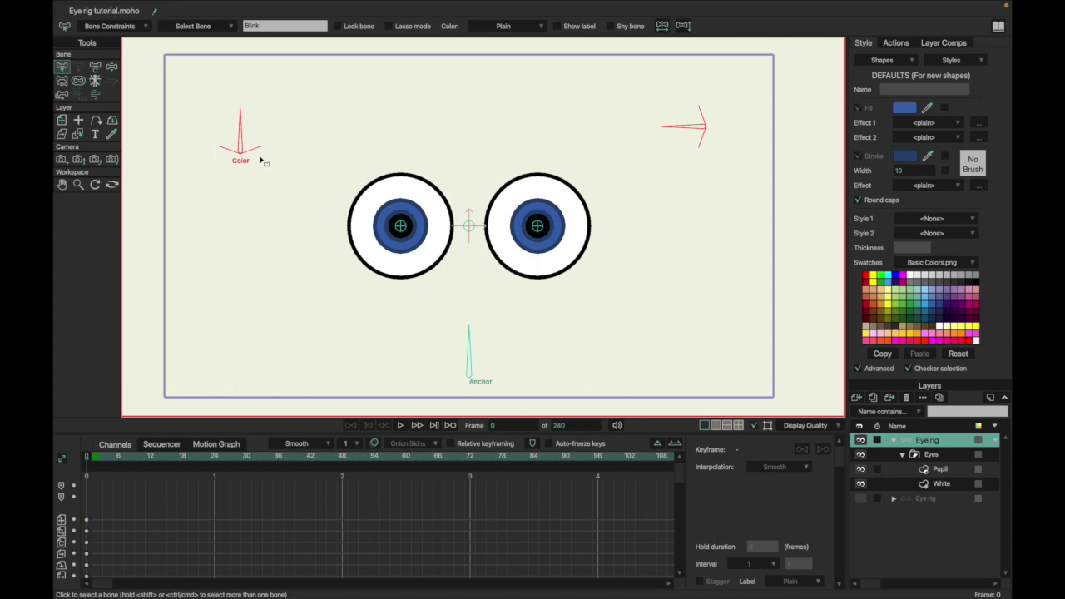
{"action": "key", "text": "p"}
{"action": "left_click", "coordinate": [472, 376]}
{"action": "left_click", "coordinate": [472, 226]}
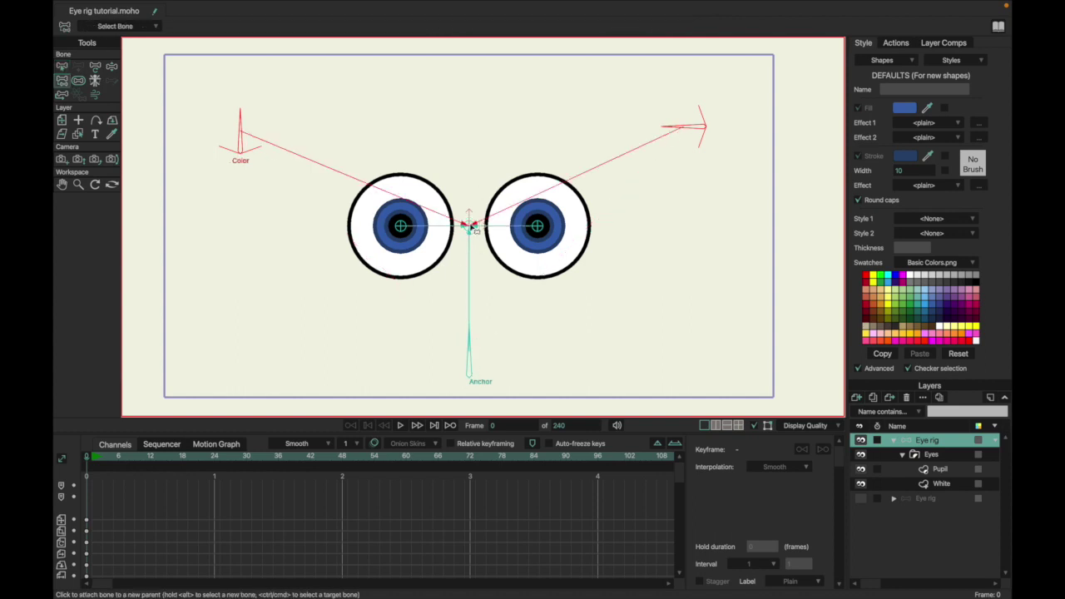
Go to frame 1, try to move the point bone between the eyes, and undo the move
{"action": "key", "text": "ctrl+Right"}
{"action": "key", "text": "t"}
{"action": "left_click_drag", "start_coordinate": [470, 228], "coordinate": [486, 202]}
{"action": "key", "text": "ctrl+z"}
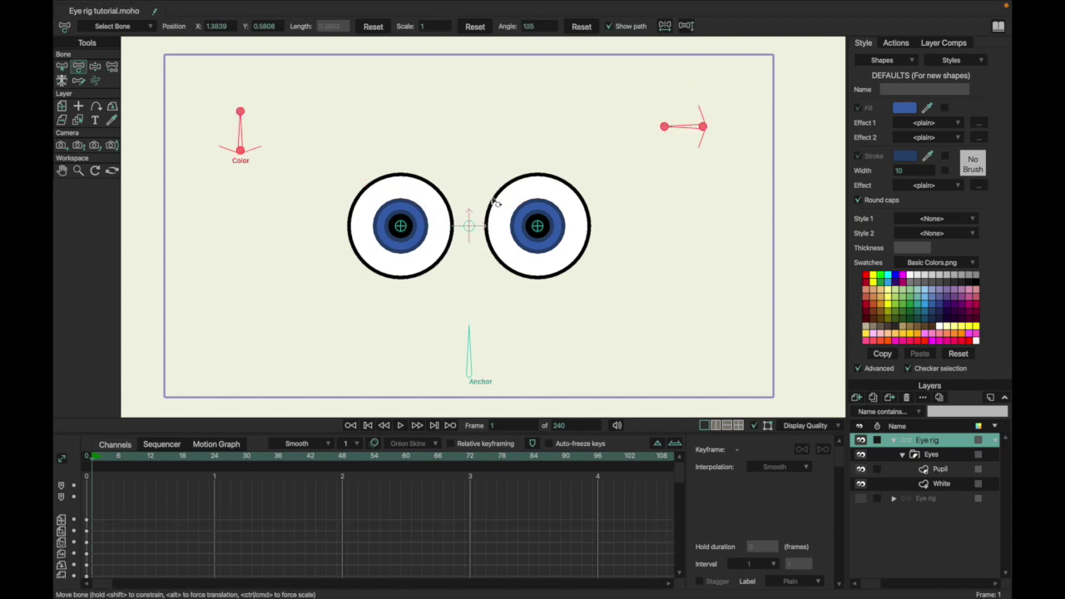
Test the left pupil bone and the point bone between the eyes at frame 1, and undo any movement
{"action": "left_click", "coordinate": [61, 66]}
{"action": "left_click", "coordinate": [341, 121]}
{"action": "key", "text": "t"}
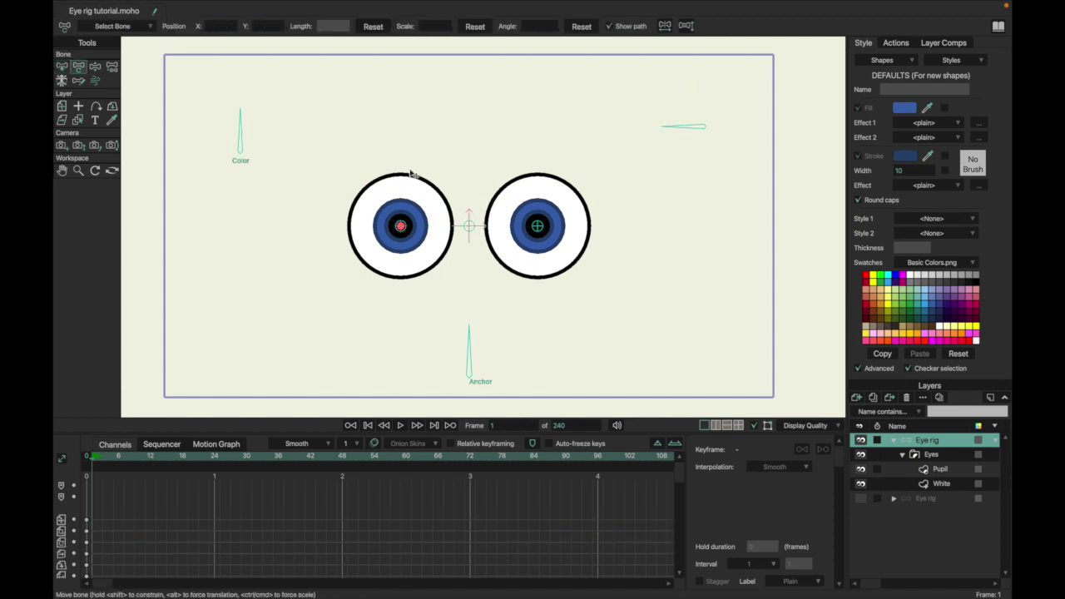
{"action": "mouse_move", "coordinate": [468, 226]}
{"action": "left_mouse_down"}
{"action": "mouse_move", "coordinate": [512, 197]}
{"action": "mouse_move", "coordinate": [432, 257]}
{"action": "mouse_move", "coordinate": [477, 173]}
{"action": "mouse_move", "coordinate": [565, 243]}
{"action": "mouse_move", "coordinate": [468, 226]}
{"action": "left_mouse_up"}
{"action": "key", "text": "z"}
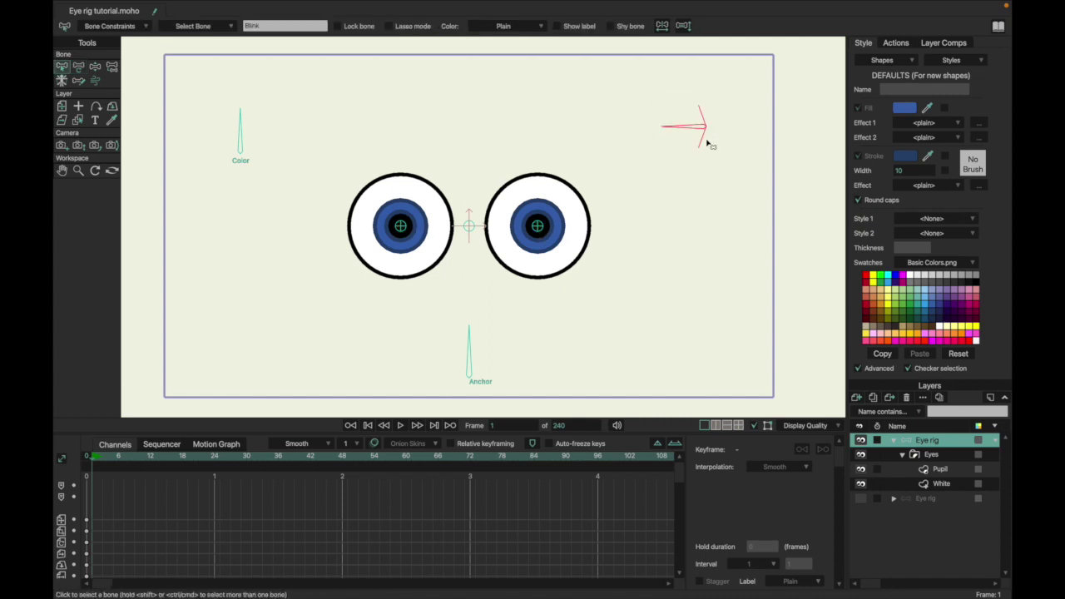
Try to parent the Color and Blink bones to Anchor at frame 1 and detach Anchor from the centre point bone
{"action": "left_click", "coordinate": [228, 106], "text": "shift"}
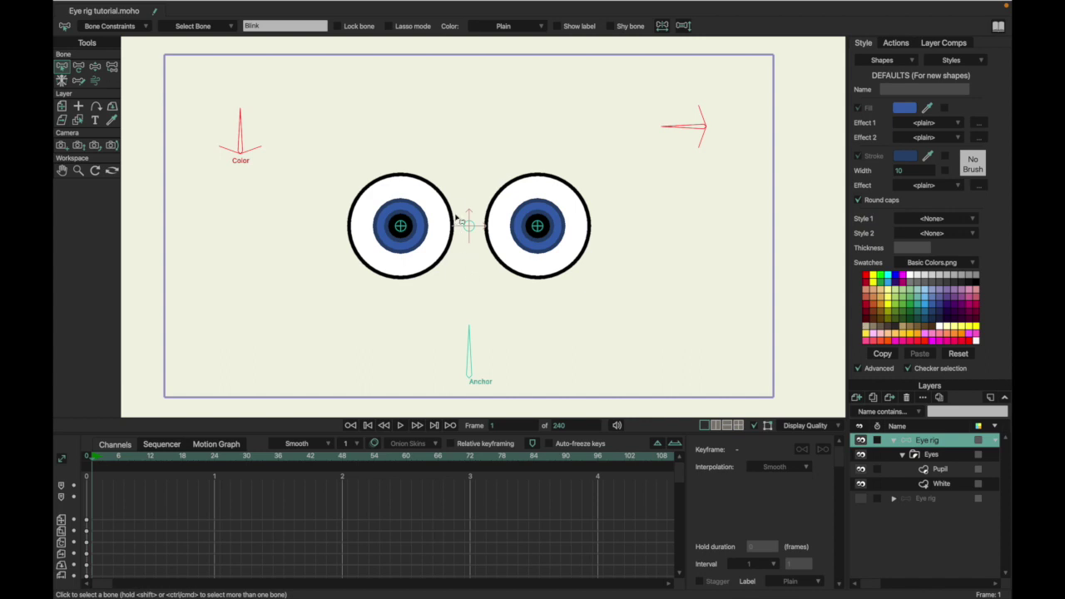
{"action": "key", "text": "r"}
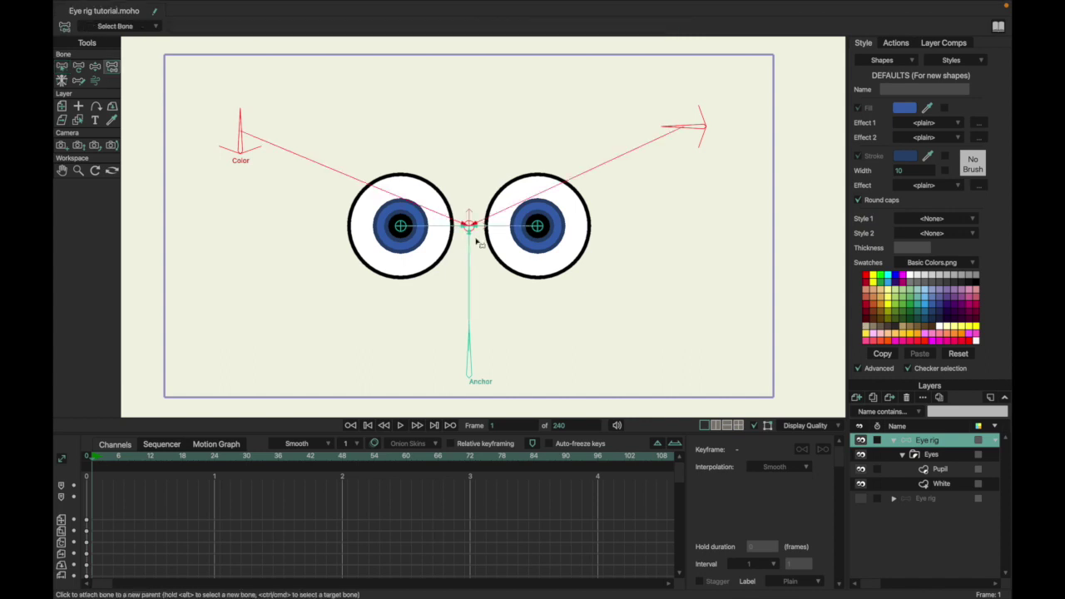
{"action": "left_click", "coordinate": [467, 358]}
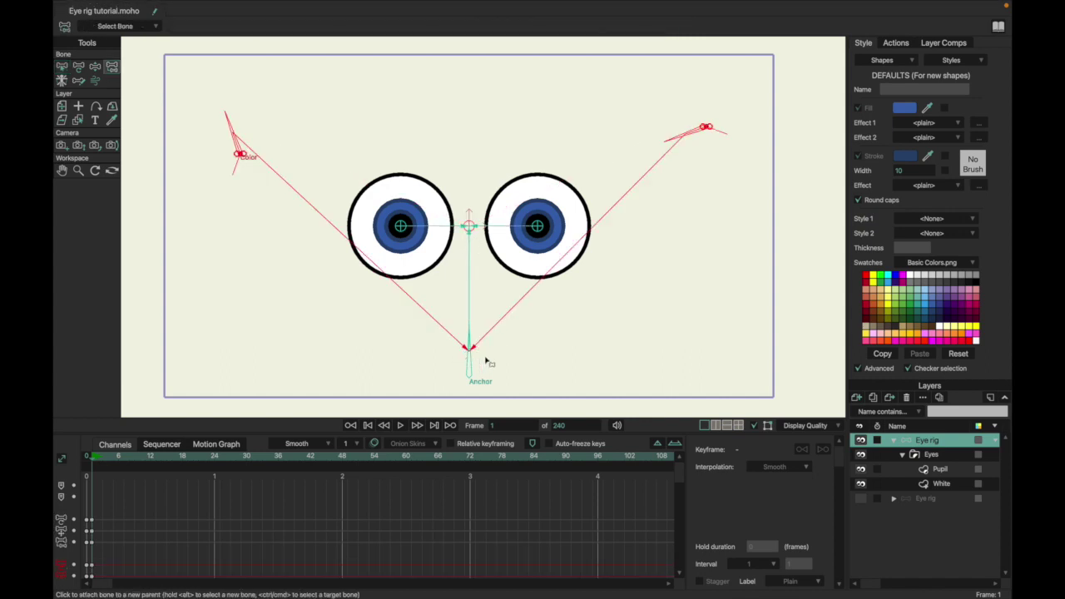
{"action": "key", "text": "b"}
{"action": "left_click", "coordinate": [465, 360]}
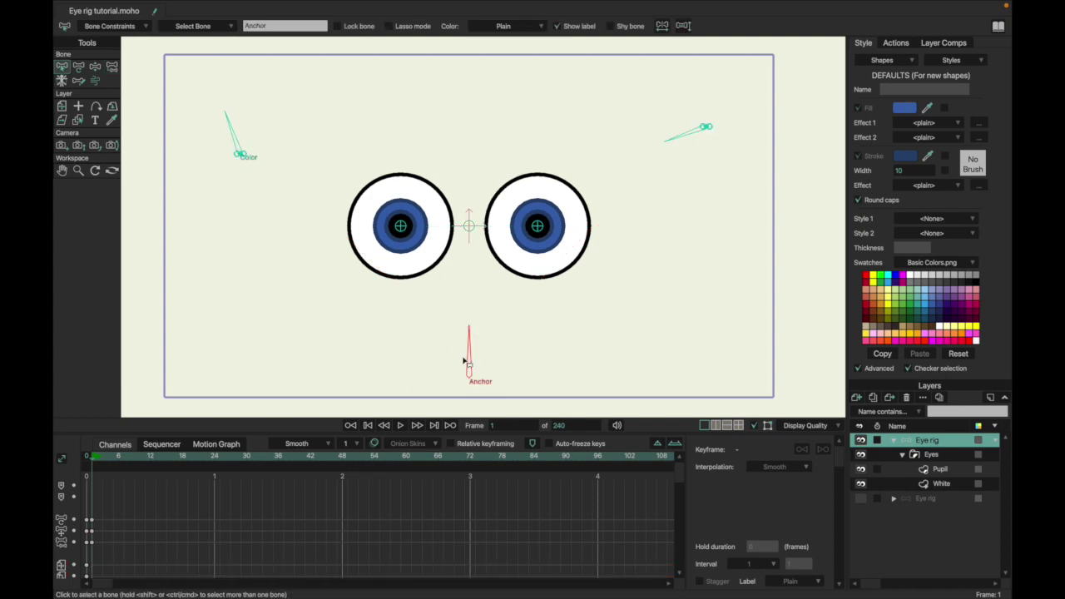
{"action": "key", "text": "r"}
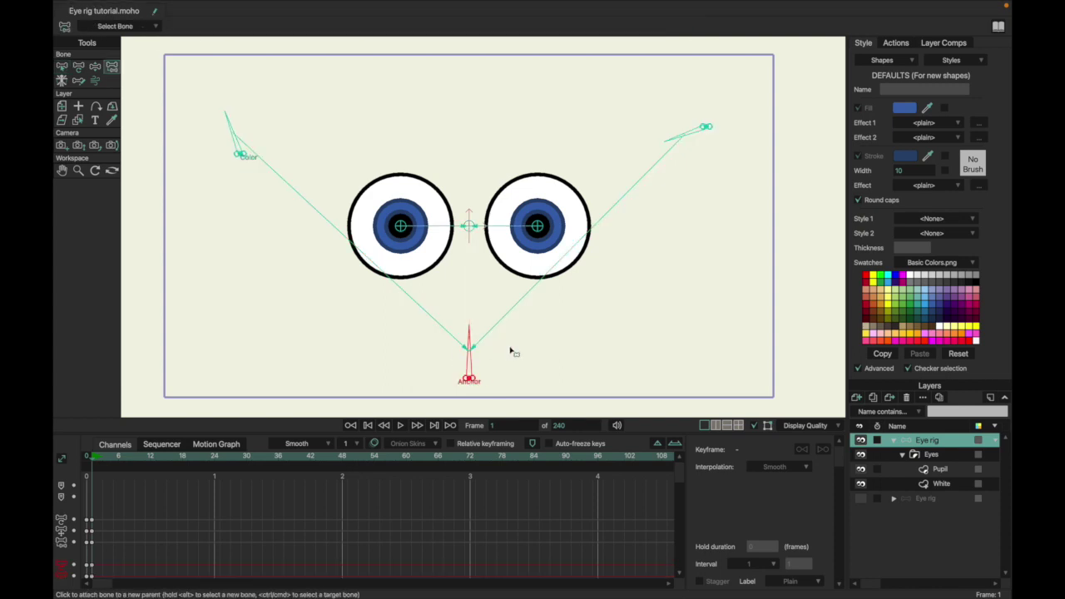
Try to parent the centre point bone to Anchor at frame 1, and remove the reparenting keys from that frame
{"action": "key", "text": "b"}
{"action": "left_click", "coordinate": [470, 227]}
{"action": "key", "text": "r"}
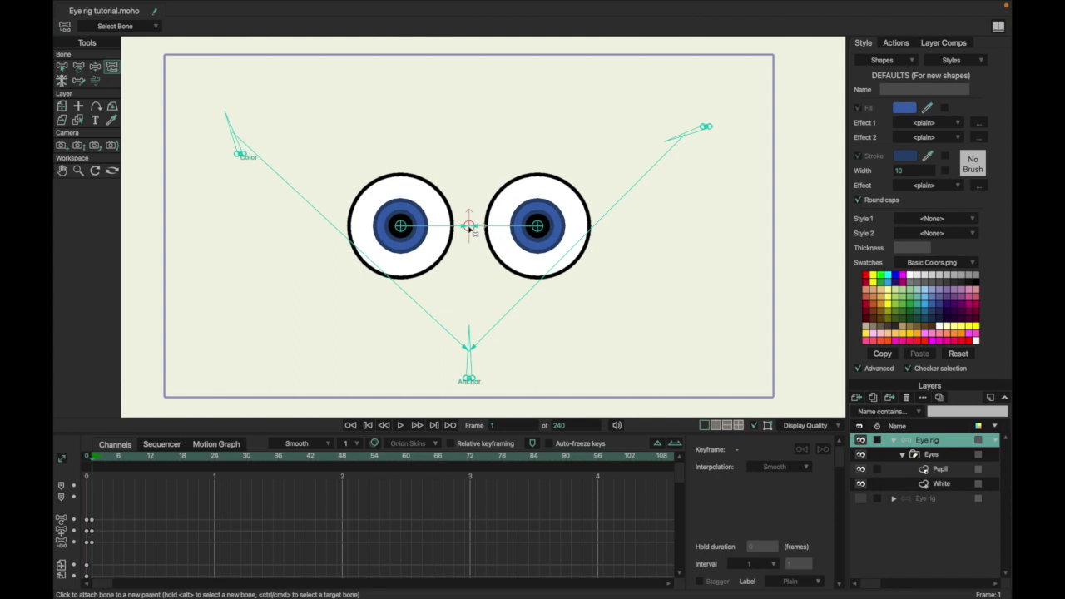
{"action": "left_click", "coordinate": [468, 347]}
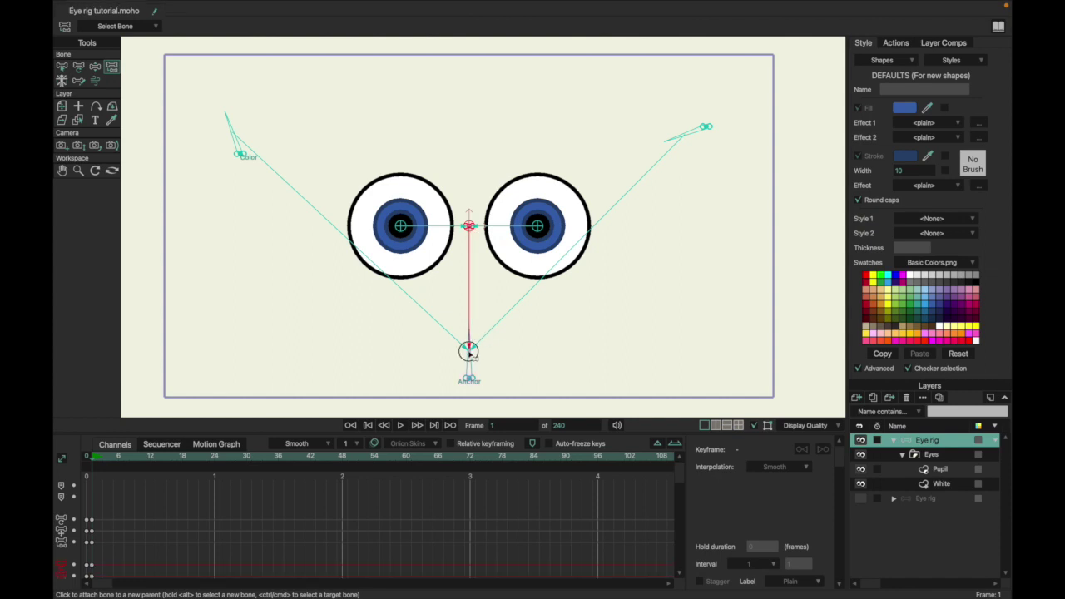
{"action": "left_click", "coordinate": [563, 357]}
{"action": "left_click_drag", "start_coordinate": [118, 572], "coordinate": [93, 499]}
{"action": "key", "text": "ctrl+Left"}
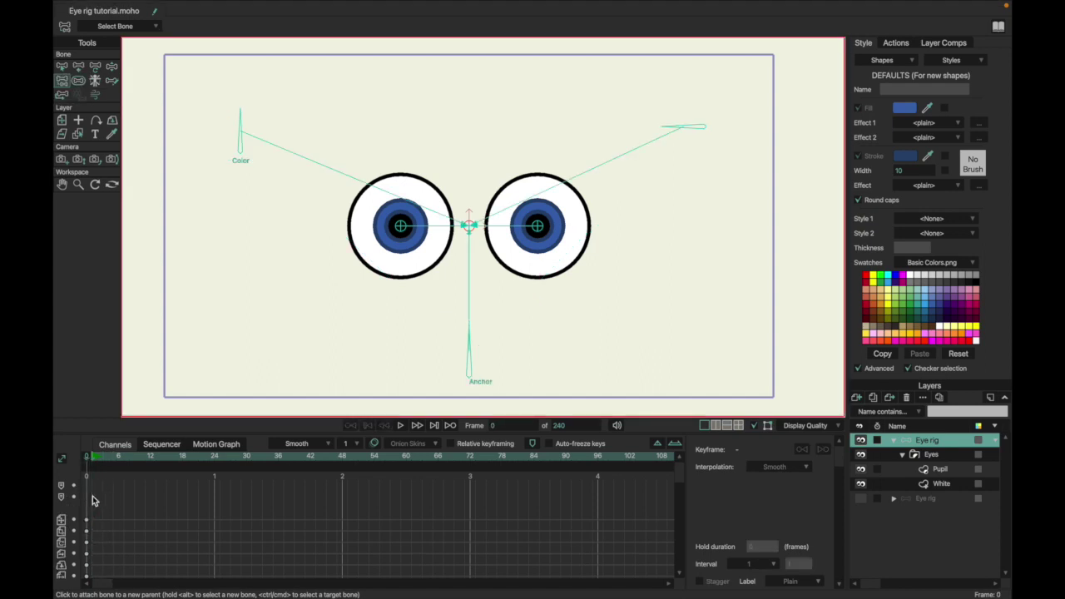
At frame 0, parent the Color and Blink bones to the Anchor bone
{"action": "key", "text": "z"}
{"action": "left_click", "coordinate": [638, 60]}
{"action": "left_click", "coordinate": [289, 192], "text": "shift"}
{"action": "left_click", "coordinate": [501, 371], "text": "shift"}
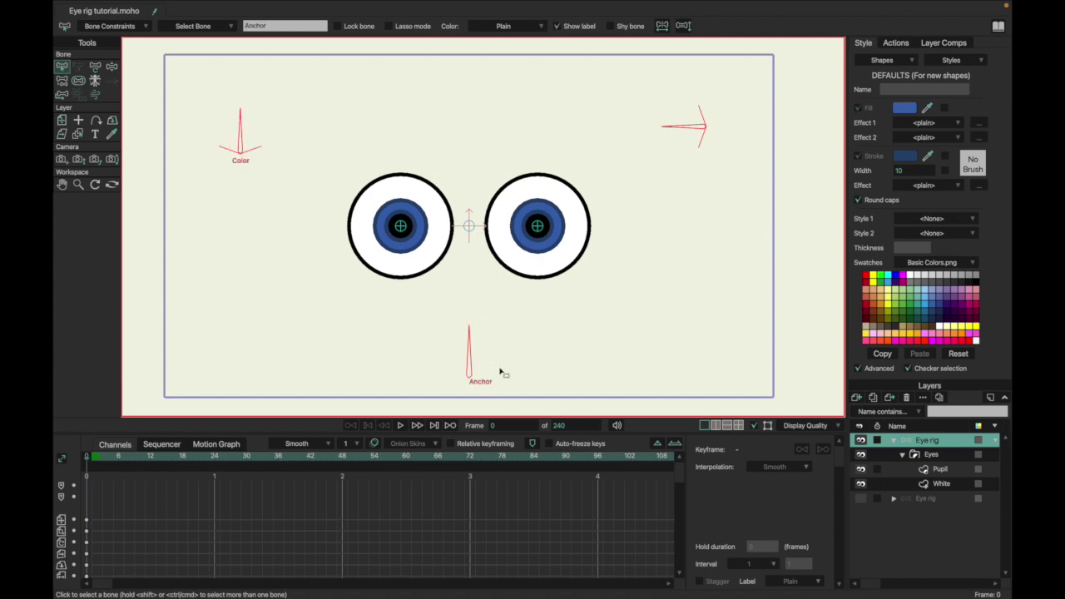
{"action": "left_click", "coordinate": [475, 328], "text": "shift"}
{"action": "key", "text": "r"}
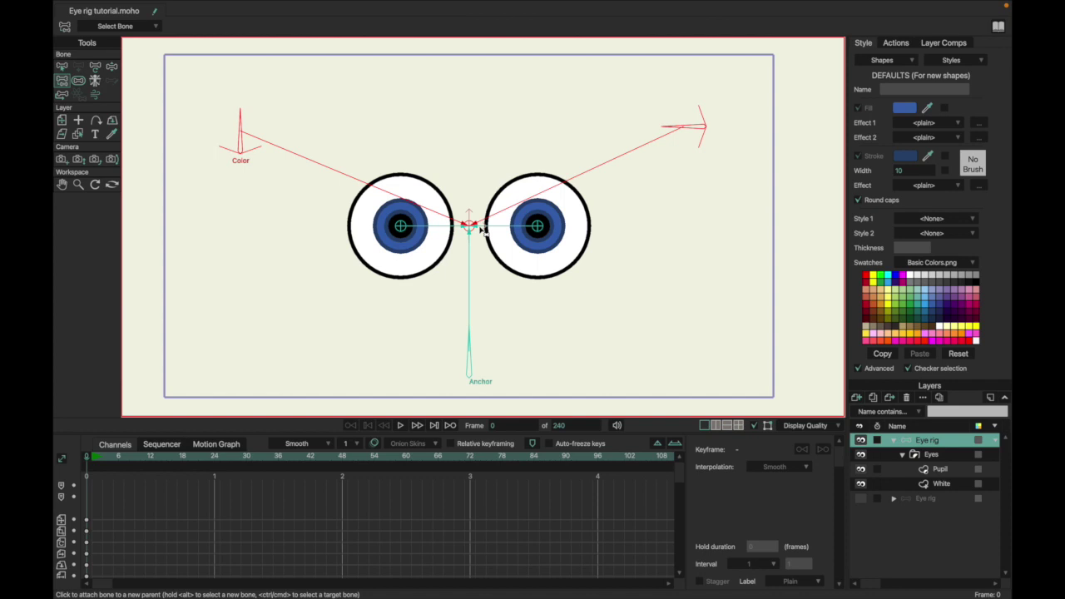
{"action": "left_click", "coordinate": [468, 358]}
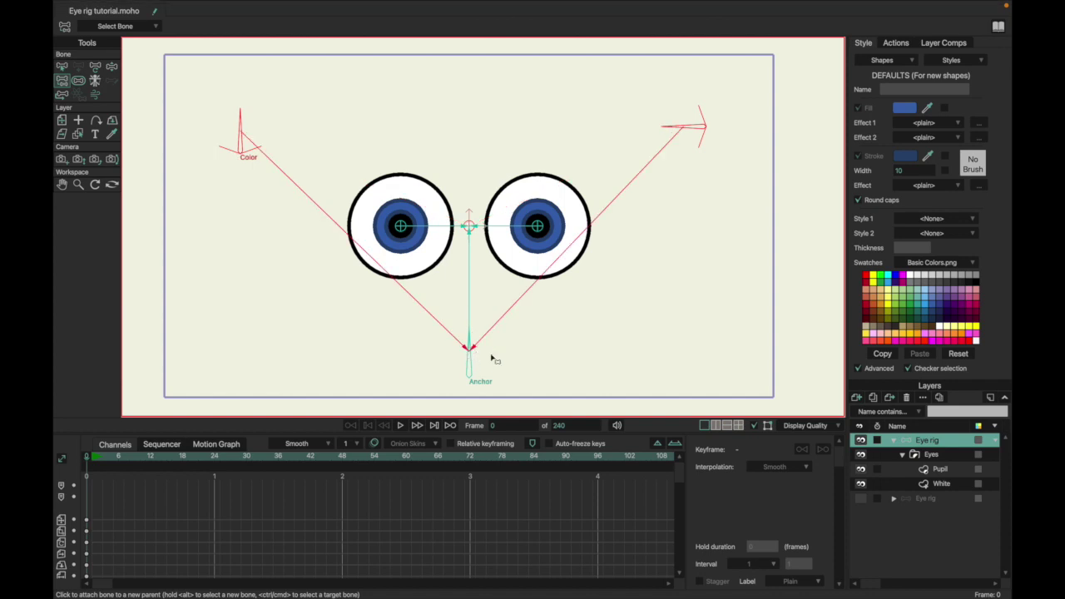
Detach Anchor from its parent and parent the point bone between the eyes to Anchor
{"action": "key", "text": "z"}
{"action": "left_click", "coordinate": [440, 341]}
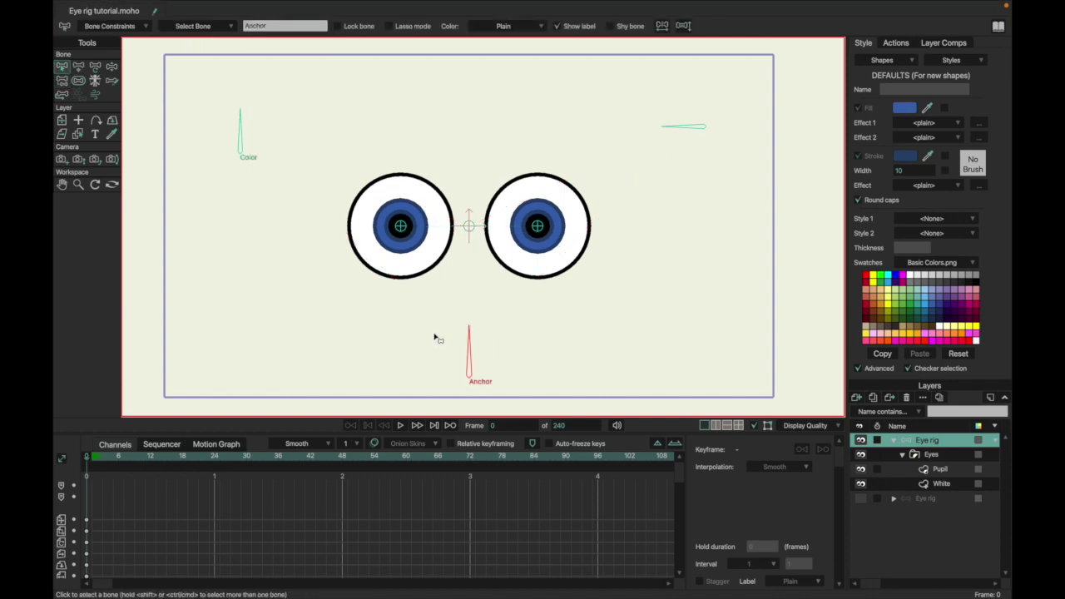
{"action": "key", "text": "r"}
{"action": "left_click", "coordinate": [468, 224], "text": "alt"}
{"action": "left_click", "coordinate": [469, 363]}
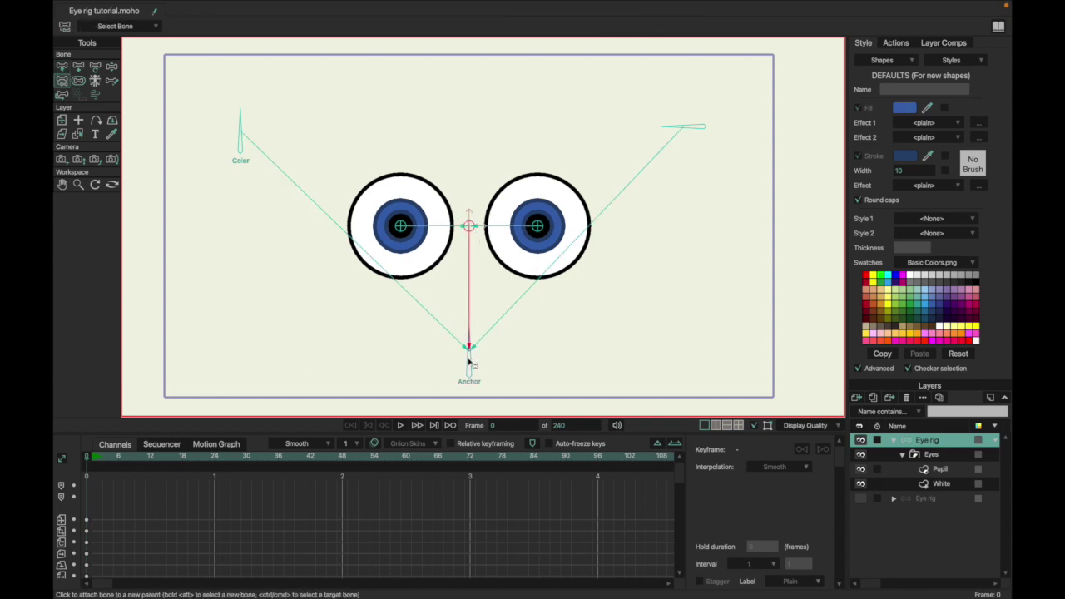
Try moving the centre point bone at frame 1, undo the move, and return to frame 0
{"action": "key", "text": "t"}
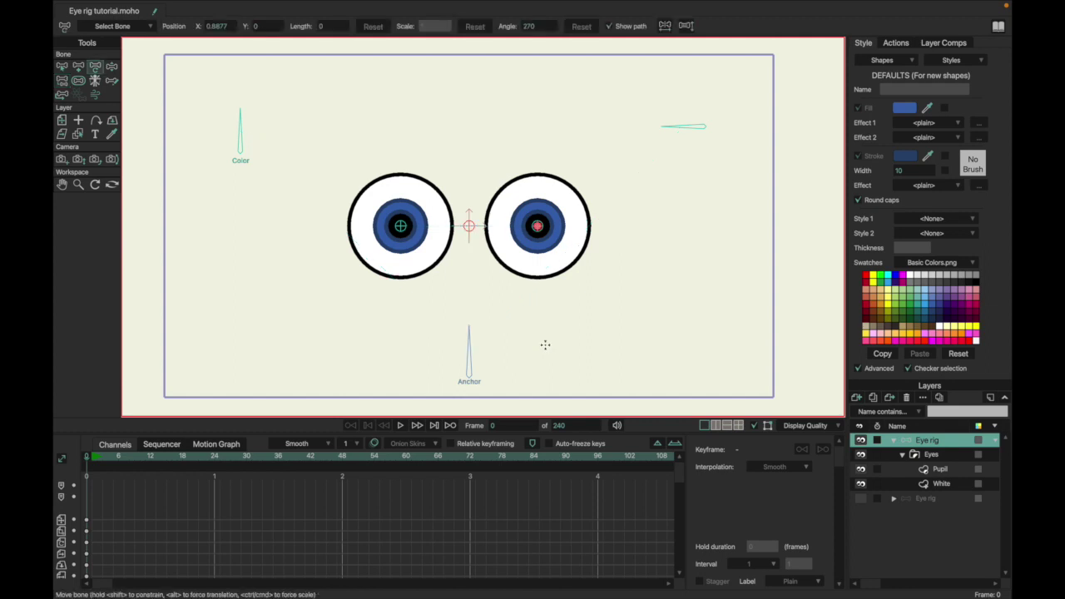
{"action": "key", "text": "ctrl+Right"}
{"action": "mouse_move", "coordinate": [470, 233]}
{"action": "left_mouse_down"}
{"action": "mouse_move", "coordinate": [496, 221]}
{"action": "mouse_move", "coordinate": [447, 233]}
{"action": "mouse_move", "coordinate": [468, 226]}
{"action": "left_mouse_up"}
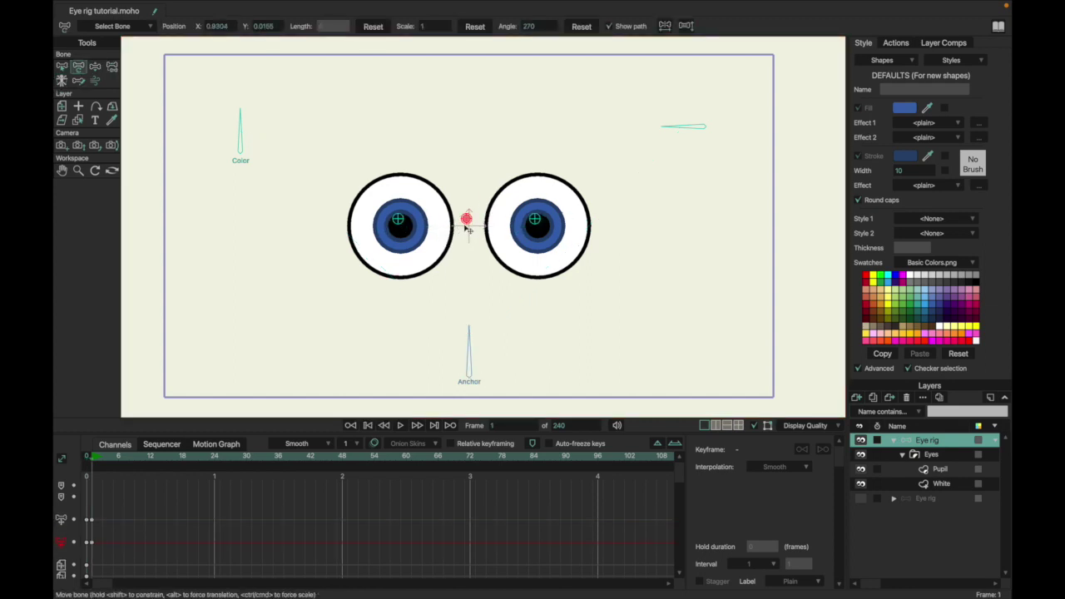
{"action": "left_click", "coordinate": [534, 231]}
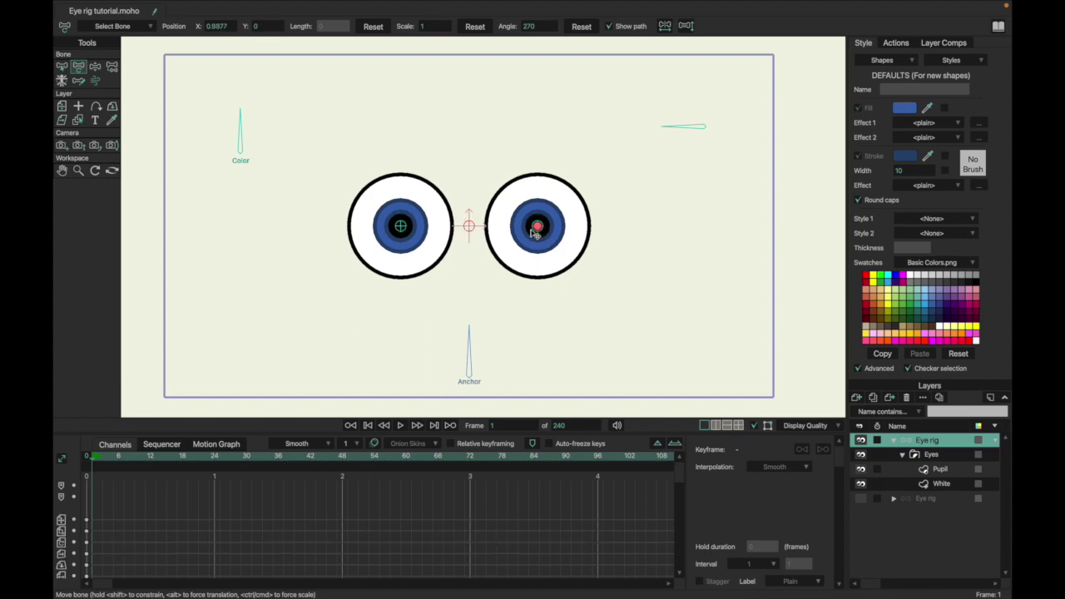
{"action": "key", "text": "ctrl+Left"}
On the Pupil layer, bind the points of the right eye's pupil and iris to the right pupil bone
{"action": "left_click", "coordinate": [940, 470]}
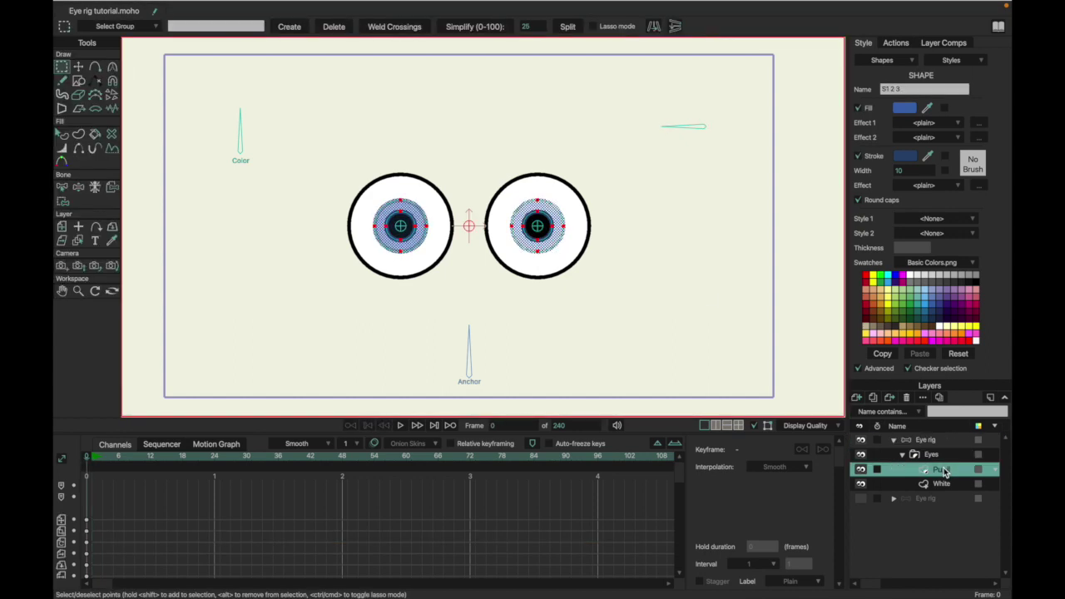
{"action": "key", "text": "b"}
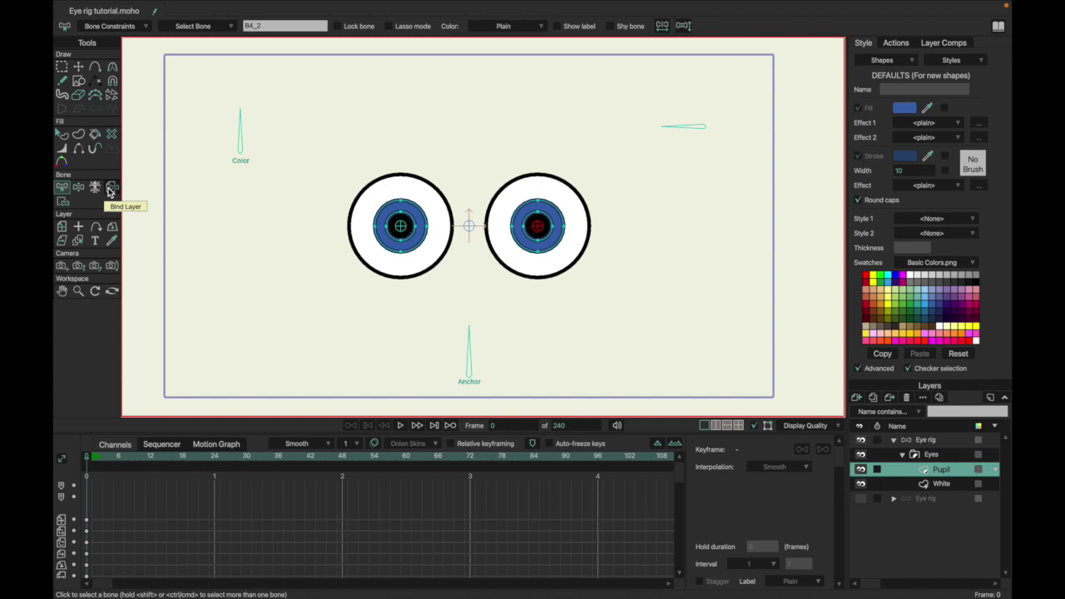
{"action": "key", "text": "i"}
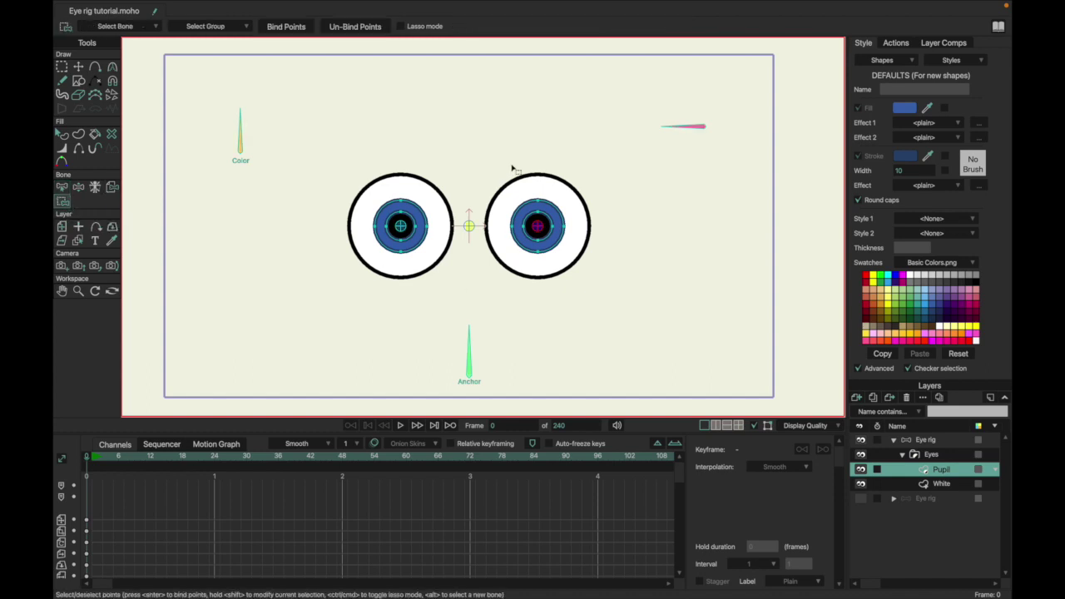
{"action": "left_click_drag", "start_coordinate": [490, 160], "coordinate": [620, 302]}
{"action": "left_click", "coordinate": [293, 26]}
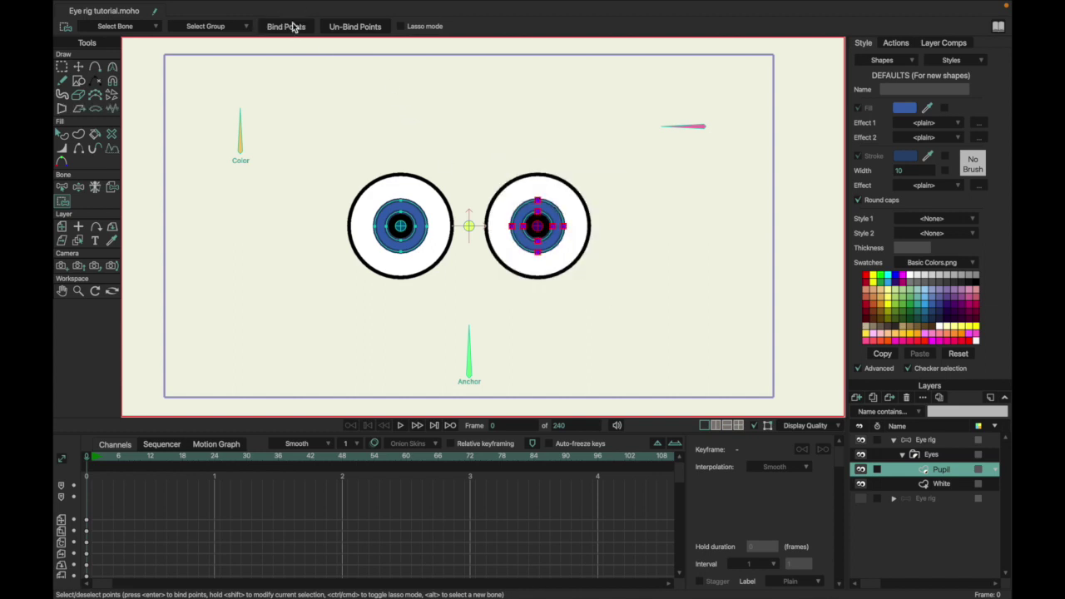
Bind the points of the left eye's pupil and iris to the left pupil bone
{"action": "key", "text": "b"}
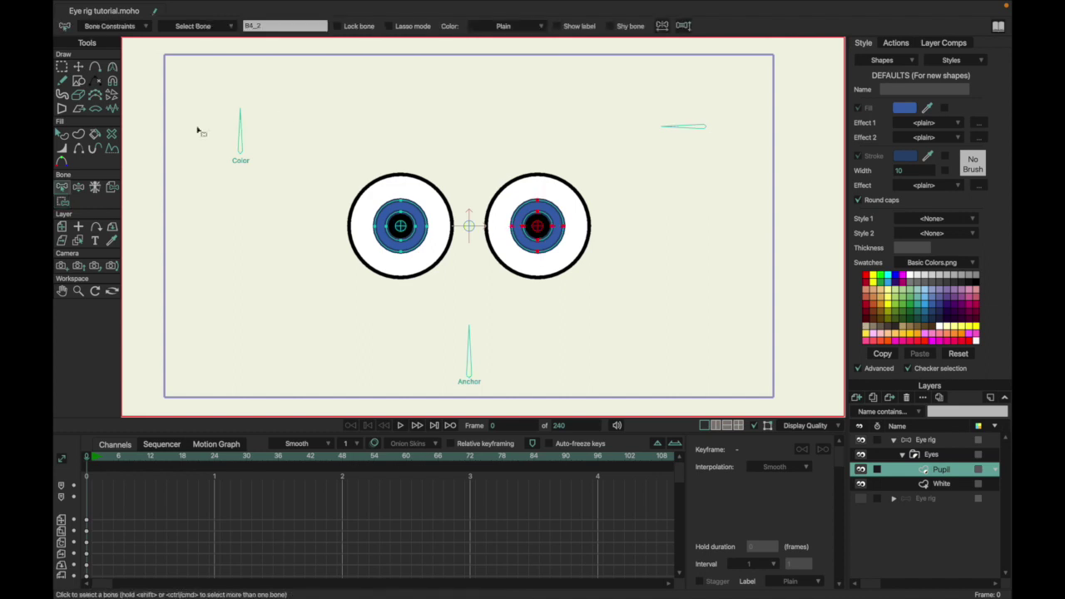
{"action": "left_click_drag", "start_coordinate": [369, 206], "coordinate": [424, 264]}
{"action": "key", "text": "i"}
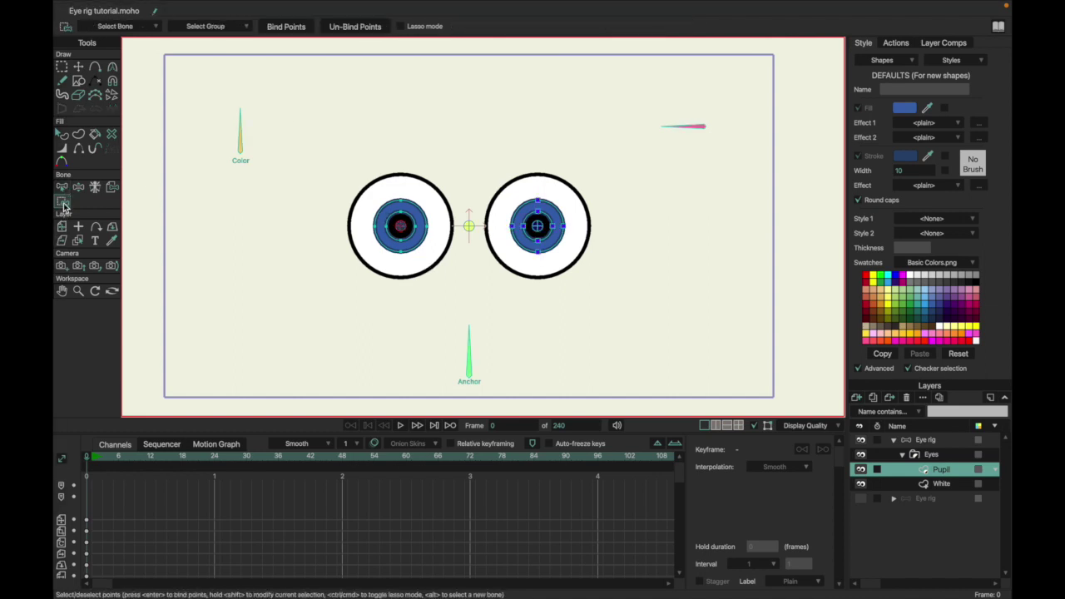
{"action": "left_click_drag", "start_coordinate": [326, 128], "coordinate": [455, 303]}
{"action": "left_click", "coordinate": [293, 26]}
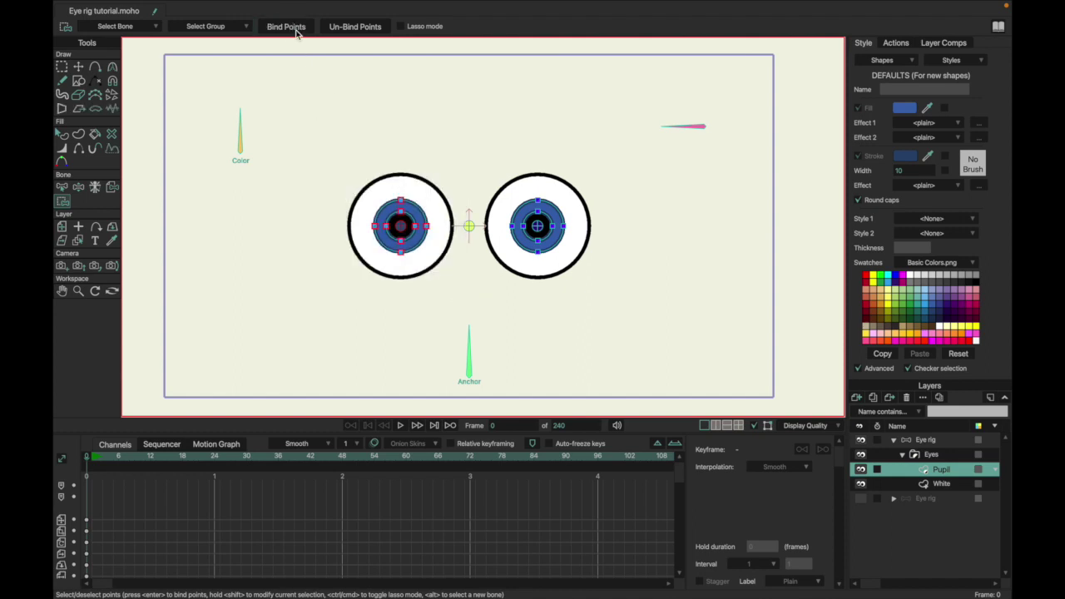
On the Eye rig layer, test the pupil binding by moving the centre point bone at frame 1, and return to frame 0
{"action": "key", "text": "Right"}
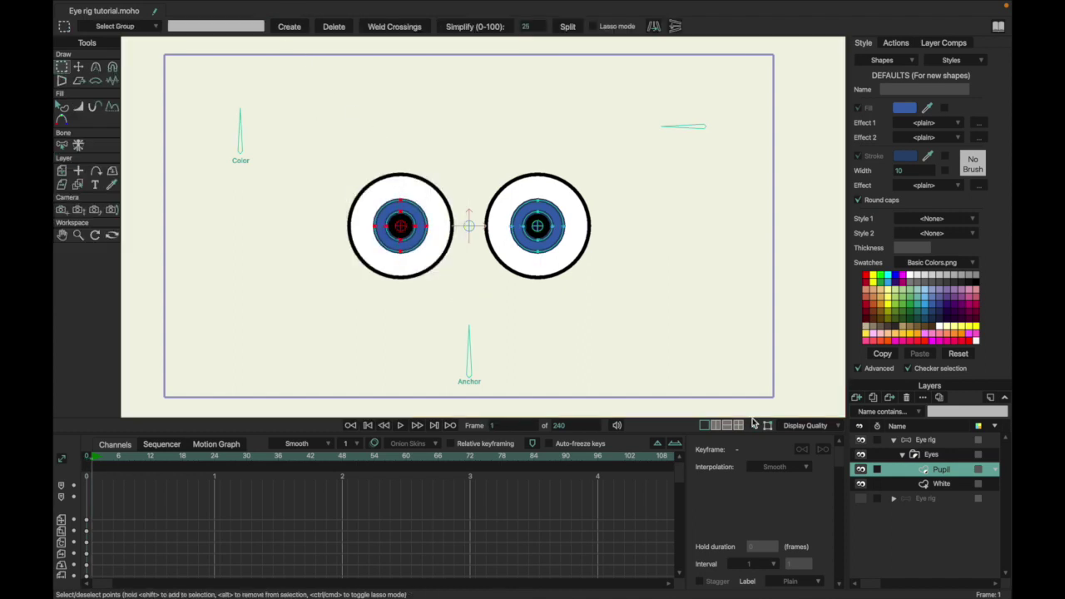
{"action": "left_click", "coordinate": [926, 453]}
{"action": "left_click", "coordinate": [926, 443]}
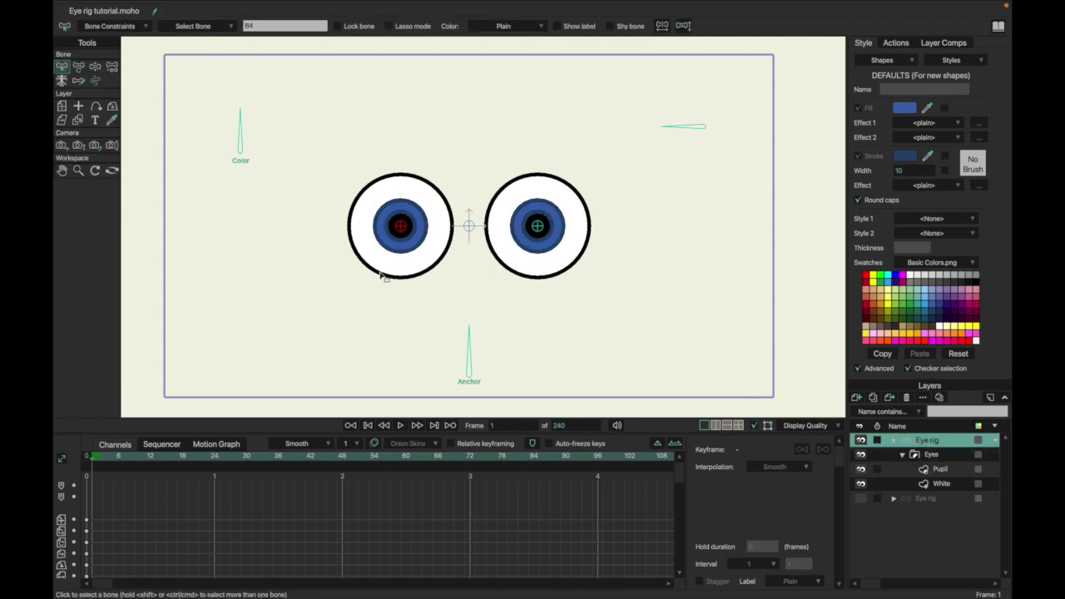
{"action": "left_click", "coordinate": [78, 66]}
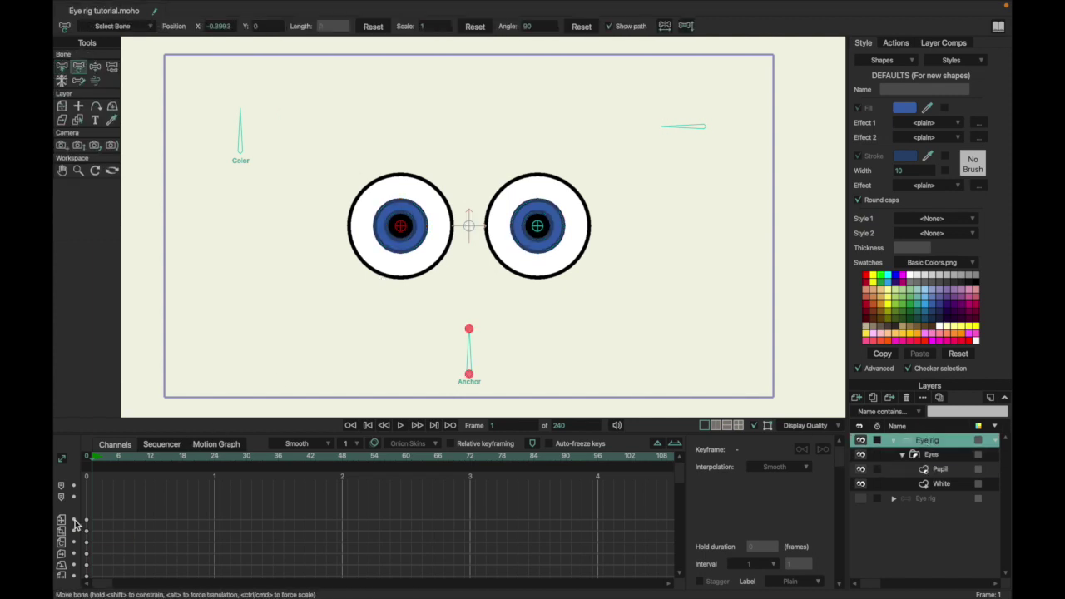
{"action": "left_click_drag", "start_coordinate": [480, 231], "coordinate": [494, 213]}
{"action": "key", "text": "ctrl+Left"}
Show the Blink bone's label and select that bone with the actions list open
{"action": "left_click", "coordinate": [475, 288]}
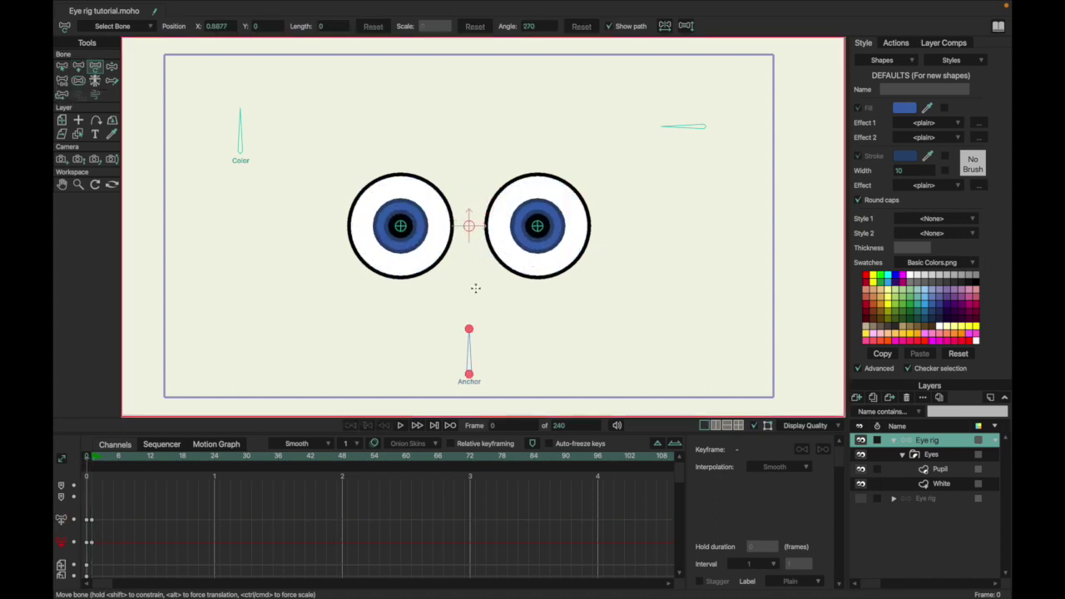
{"action": "left_click", "coordinate": [684, 125]}
{"action": "left_click", "coordinate": [737, 382]}
{"action": "left_click", "coordinate": [239, 135]}
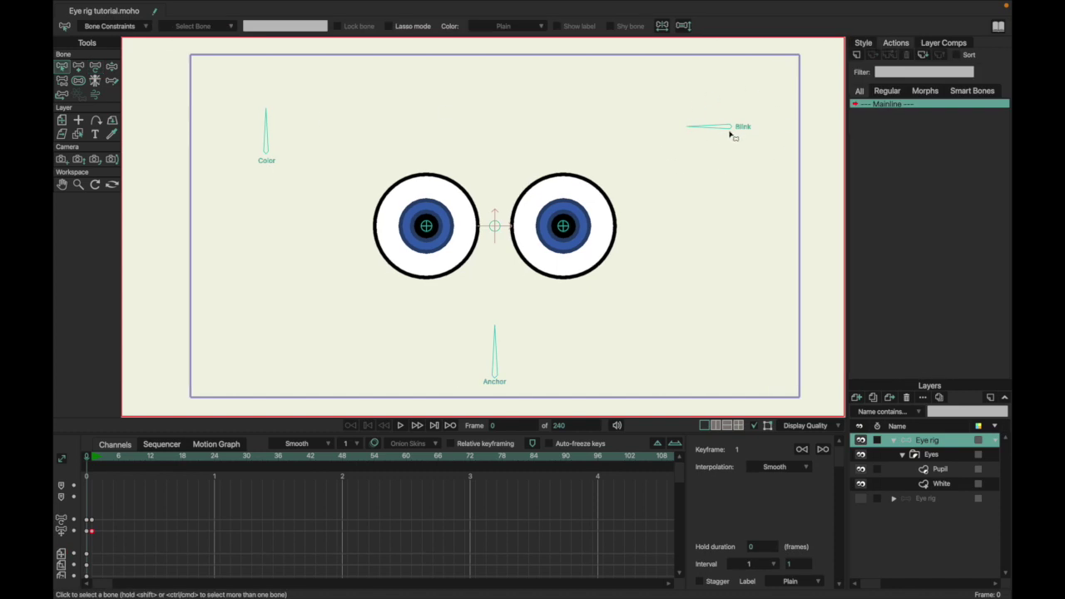
{"action": "left_click", "coordinate": [729, 132]}
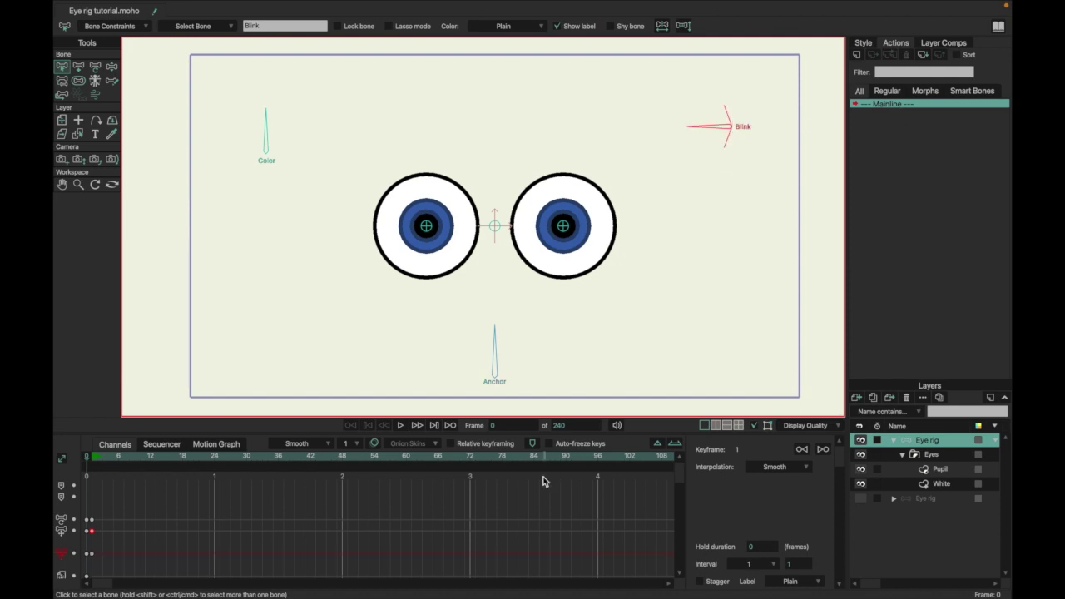
{"action": "left_click", "coordinate": [923, 457]}
{"action": "left_click", "coordinate": [857, 55]}
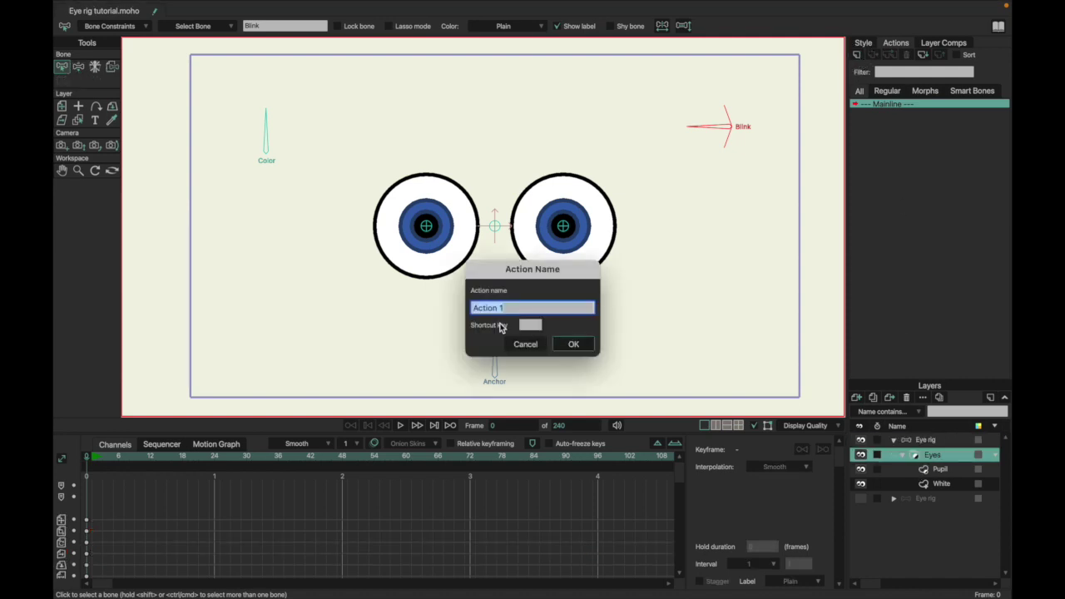
{"action": "left_click", "coordinate": [521, 345]}
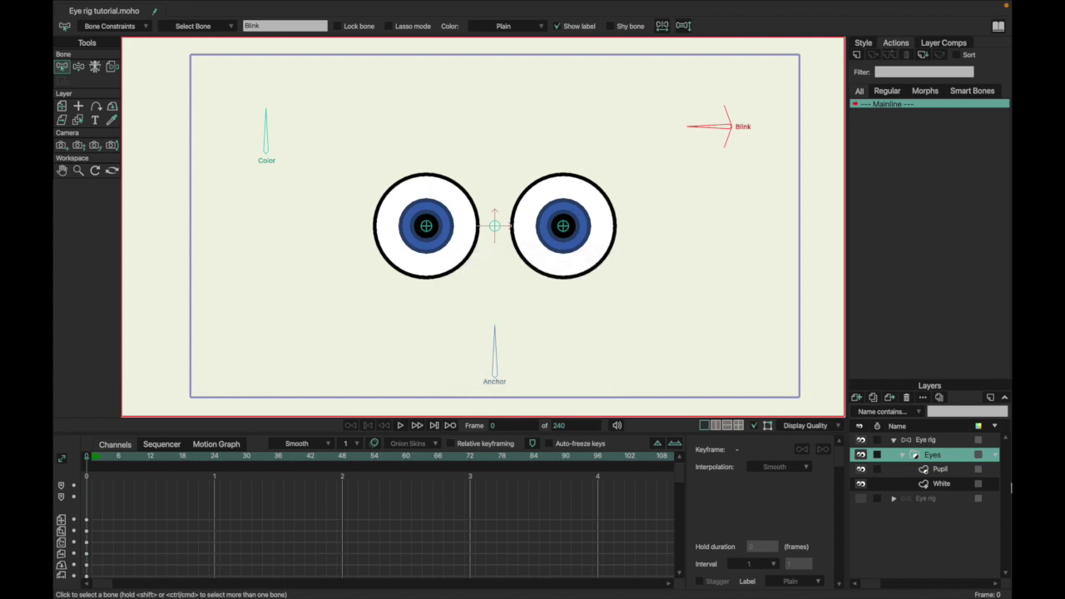
On the Eye rig layer, create a smart bone action named Blink for the Blink bone
{"action": "left_click", "coordinate": [923, 441]}
{"action": "left_click", "coordinate": [857, 55]}
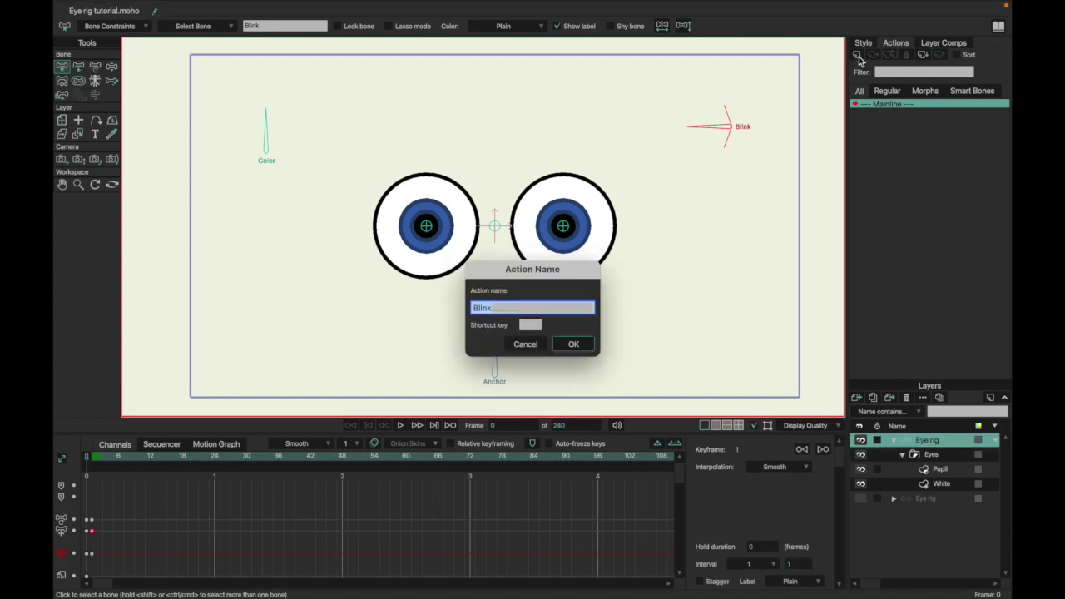
{"action": "left_click", "coordinate": [574, 345]}
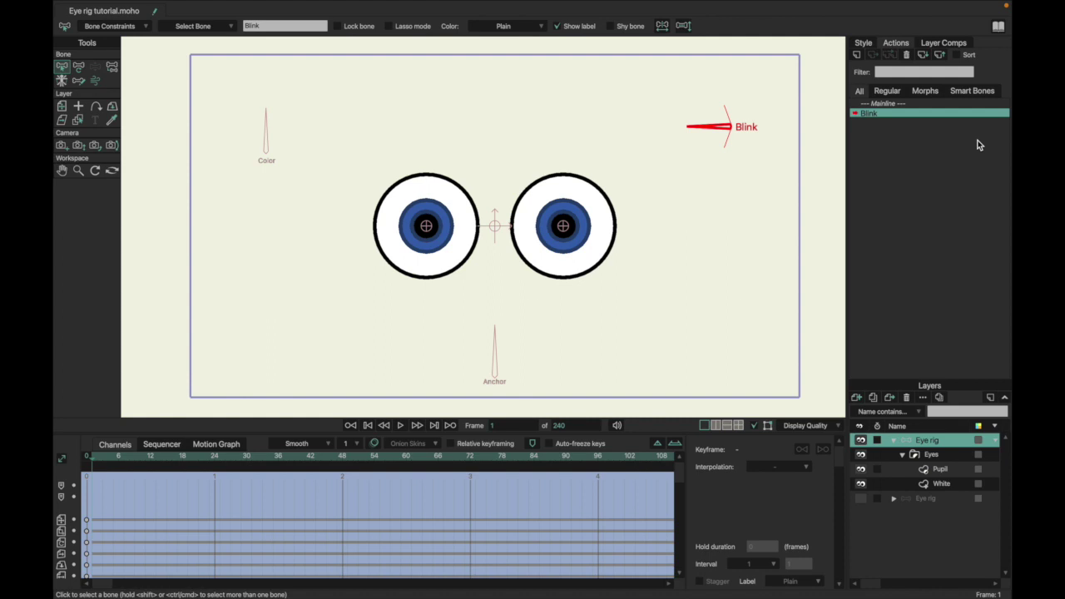
Create a second smart bone action, Blink 2, for the Blink bone and rotate the bone up to its limit at frame 24
{"action": "left_click", "coordinate": [857, 55]}
{"action": "left_click", "coordinate": [574, 345]}
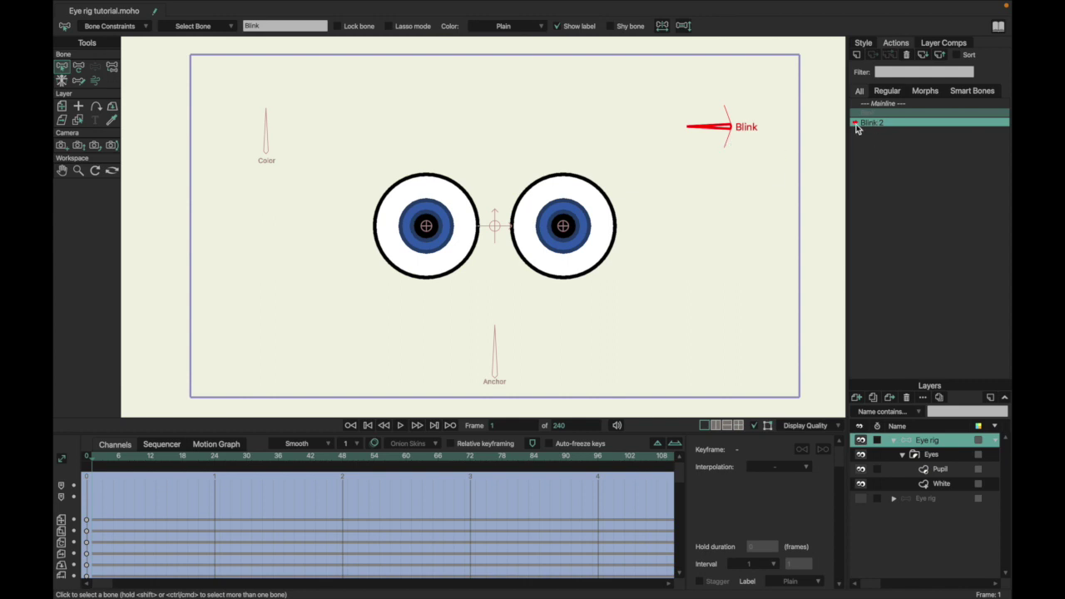
{"action": "left_click", "coordinate": [78, 68]}
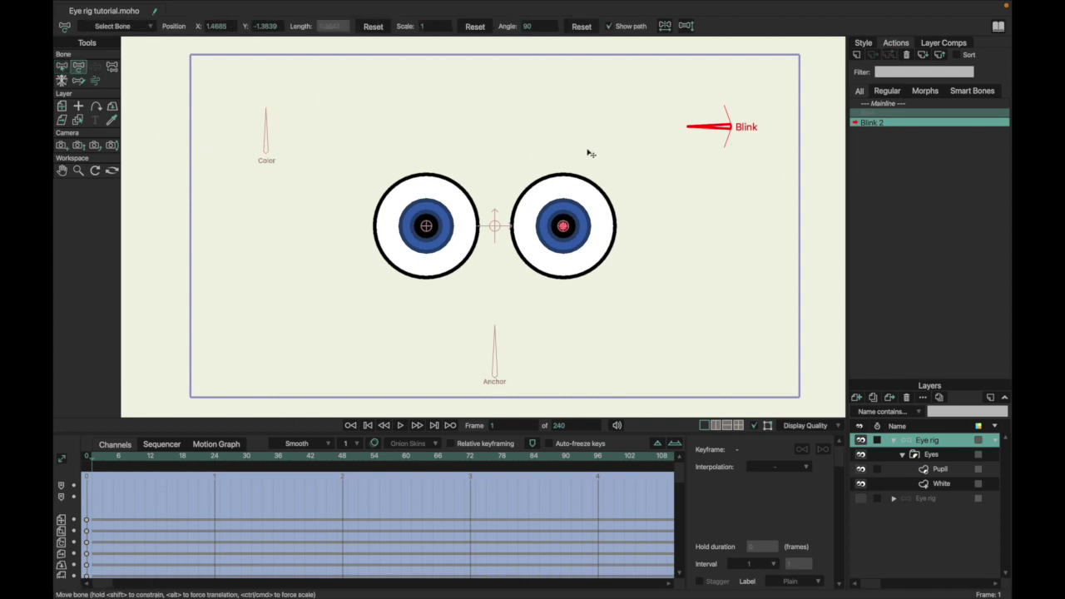
{"action": "left_click", "coordinate": [717, 134]}
{"action": "left_click", "coordinate": [216, 456]}
{"action": "left_click", "coordinate": [713, 158]}
{"action": "left_click_drag", "start_coordinate": [712, 158], "coordinate": [717, 87]}
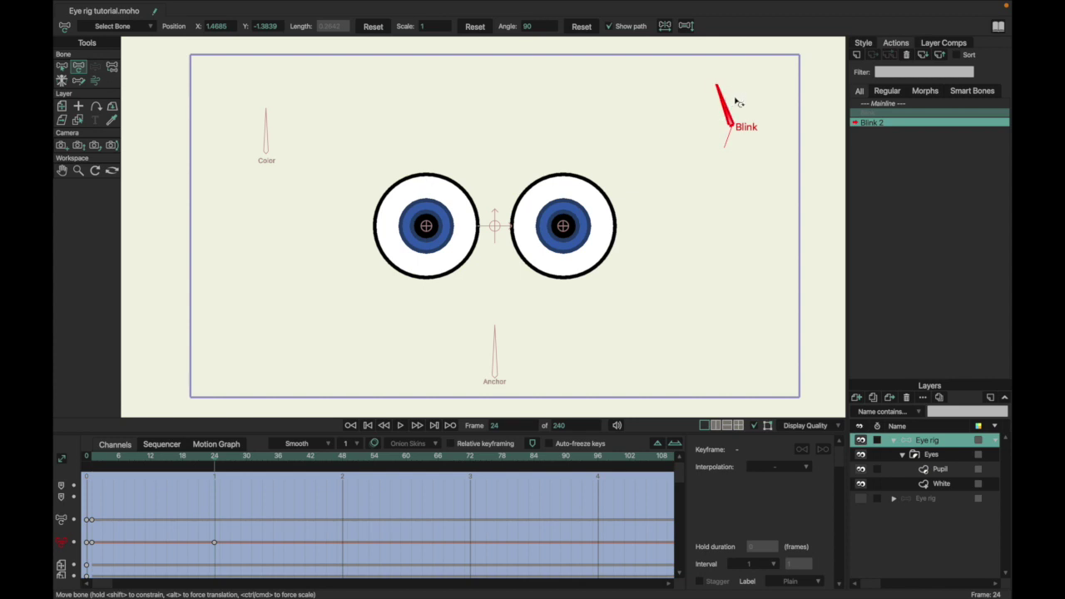
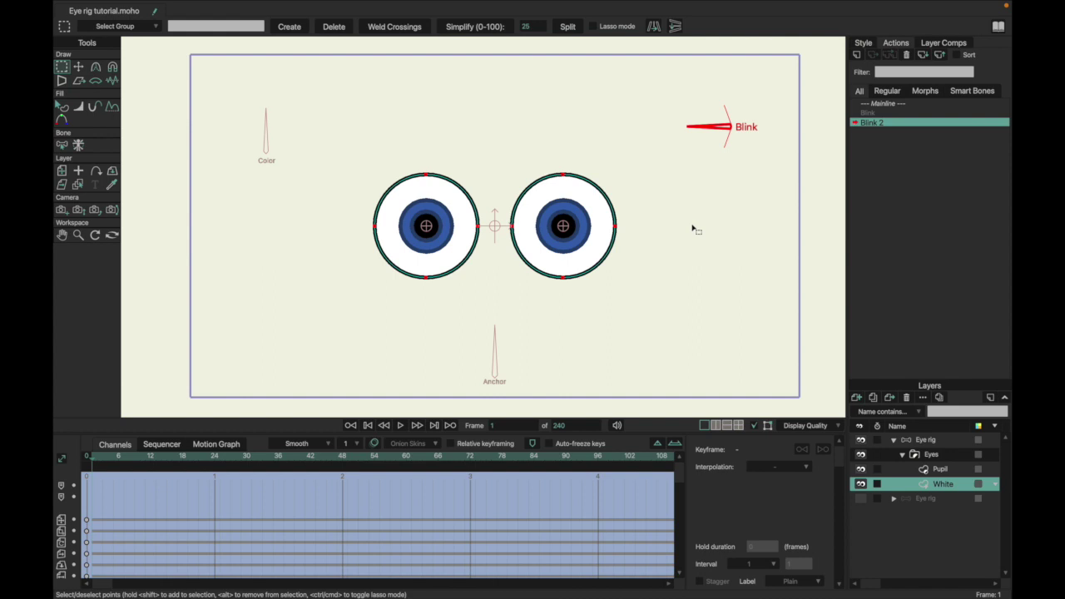
On the White layer, activate the Blink action and squash all eye-white points vertically into a closed shape at frame 24
{"action": "left_click", "coordinate": [215, 457]}
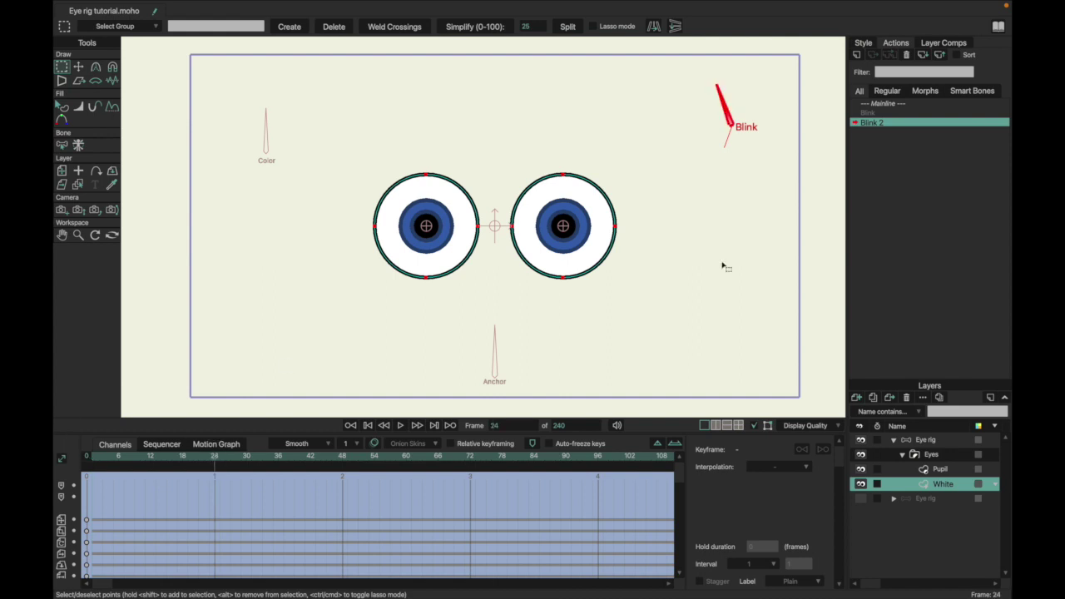
{"action": "double_click", "coordinate": [871, 118]}
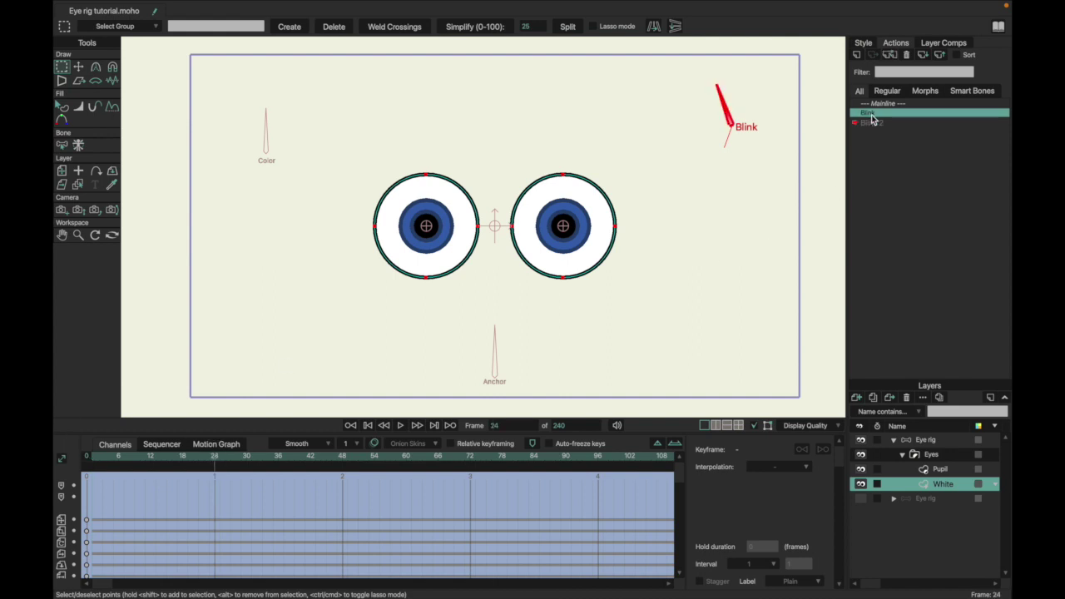
{"action": "left_click", "coordinate": [216, 457]}
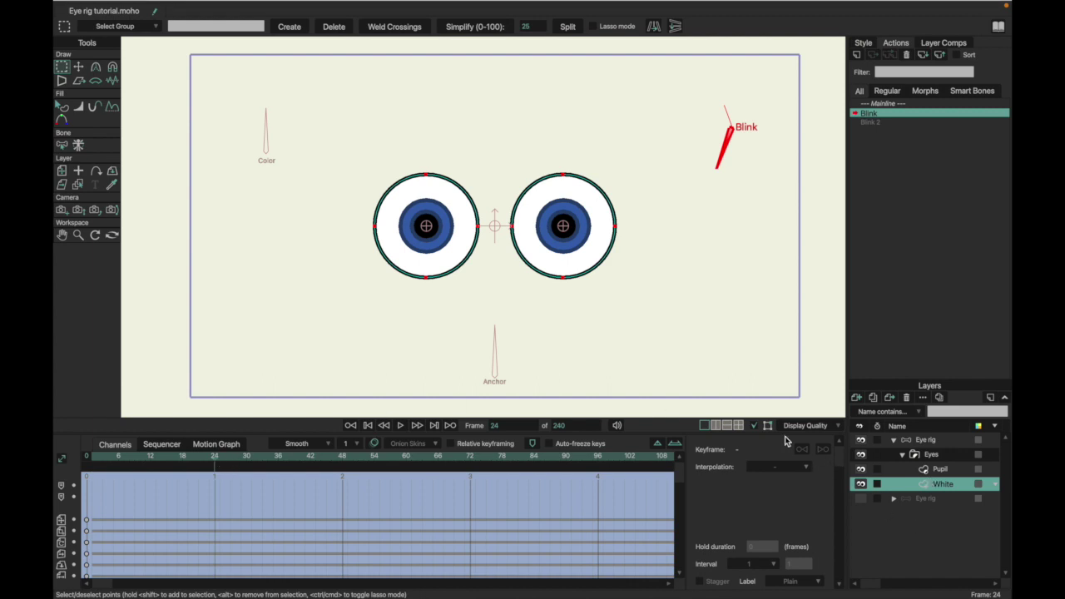
{"action": "key", "text": "t"}
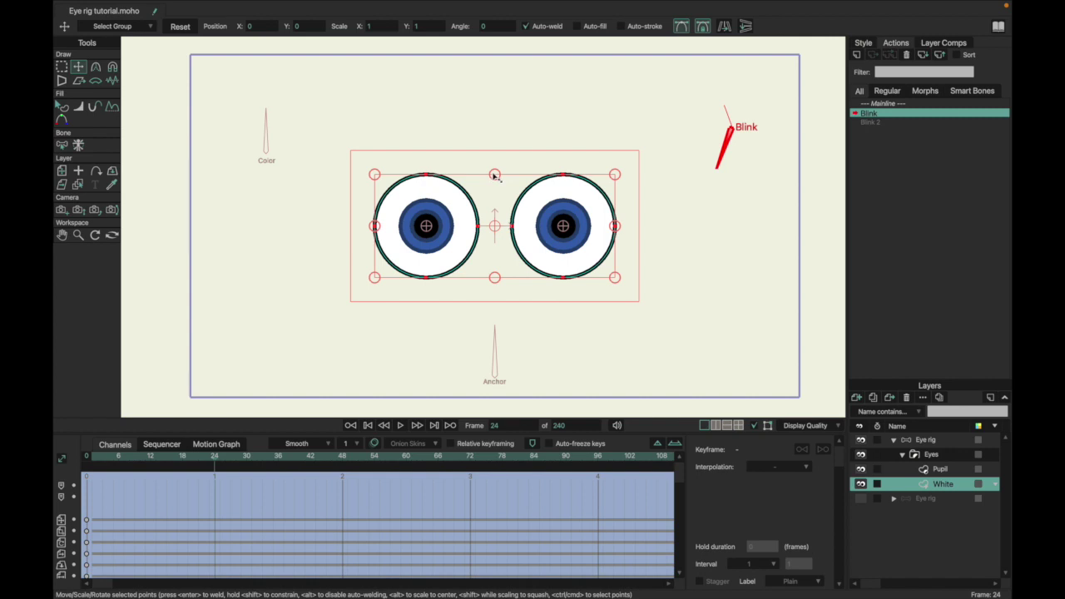
{"action": "left_click_drag", "start_coordinate": [494, 176], "coordinate": [497, 240]}
Select the outer and inner corner points of both closed eyes and reduce their curvature to 0
{"action": "key", "text": "g"}
{"action": "left_click_drag", "start_coordinate": [449, 203], "coordinate": [530, 278]}
{"action": "left_click_drag", "start_coordinate": [357, 221], "coordinate": [376, 259]}
{"action": "left_click_drag", "start_coordinate": [596, 208], "coordinate": [617, 246]}
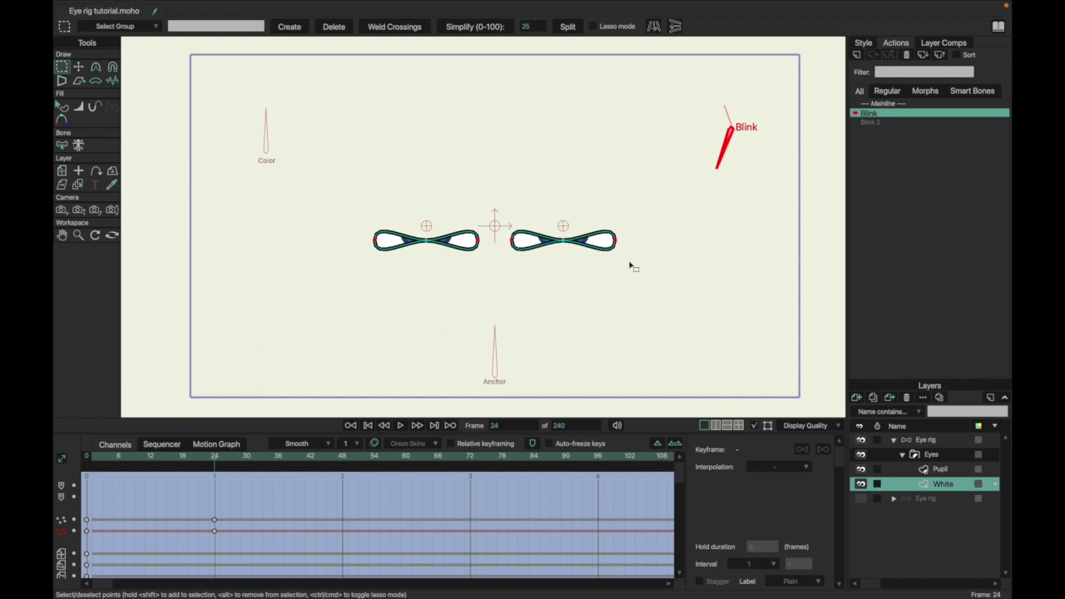
{"action": "left_click", "coordinate": [98, 71]}
{"action": "left_click_drag", "start_coordinate": [646, 184], "coordinate": [296, 181]}
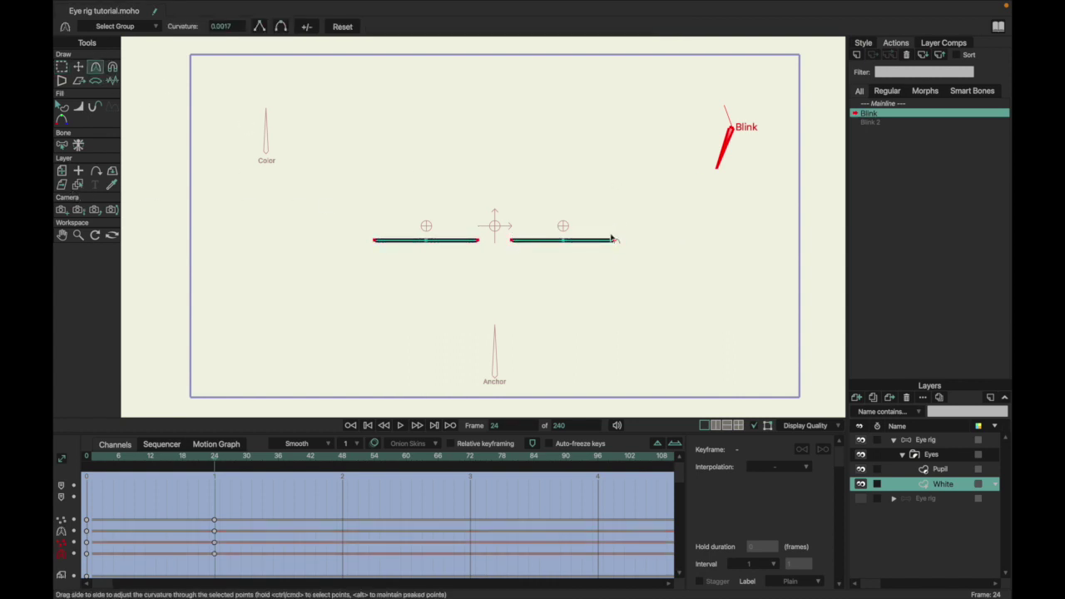
Try to flatten the middle points of both closed eyes further at frame 24, and undo the adjustment
{"action": "scroll", "coordinate": [342, 246], "scroll_direction": "up", "scroll_amount": 5}
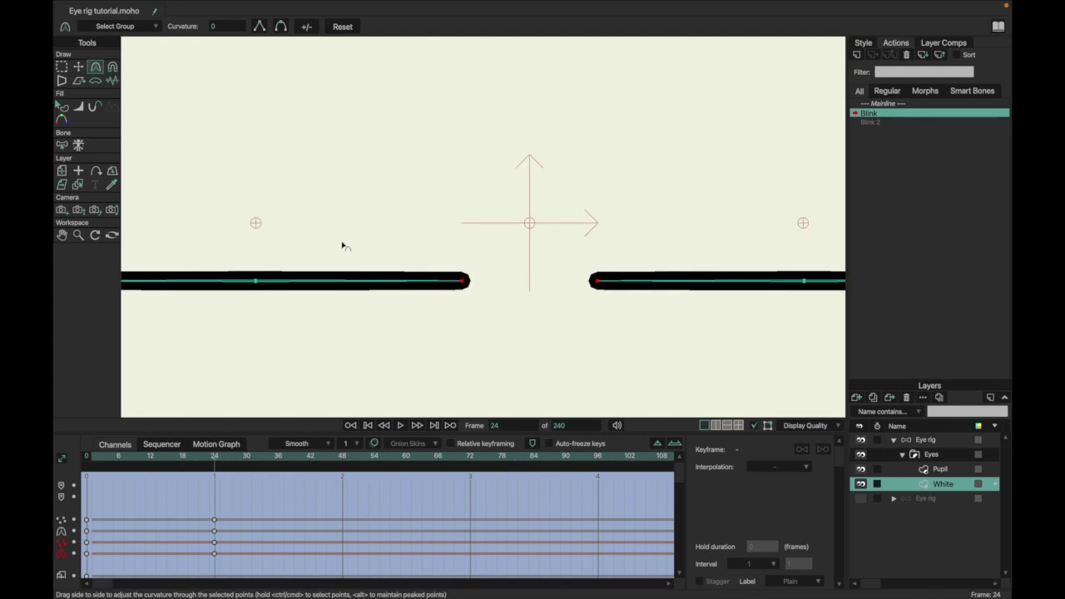
{"action": "key", "text": "g"}
{"action": "left_click_drag", "start_coordinate": [249, 252], "coordinate": [304, 333]}
{"action": "left_click_drag", "start_coordinate": [799, 251], "coordinate": [828, 310]}
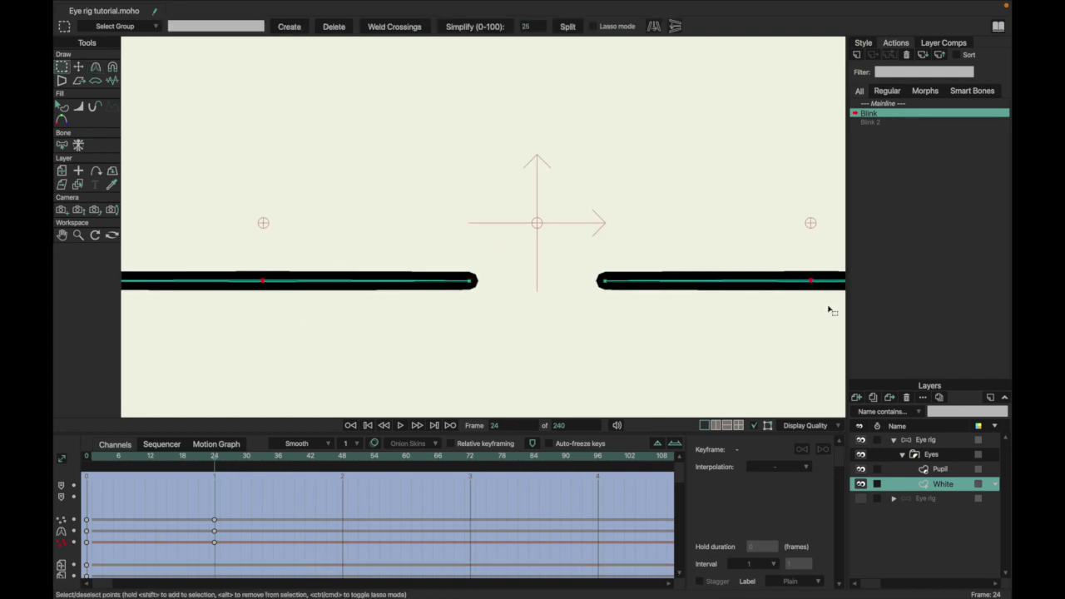
{"action": "key", "text": "t"}
{"action": "left_click", "coordinate": [537, 335]}
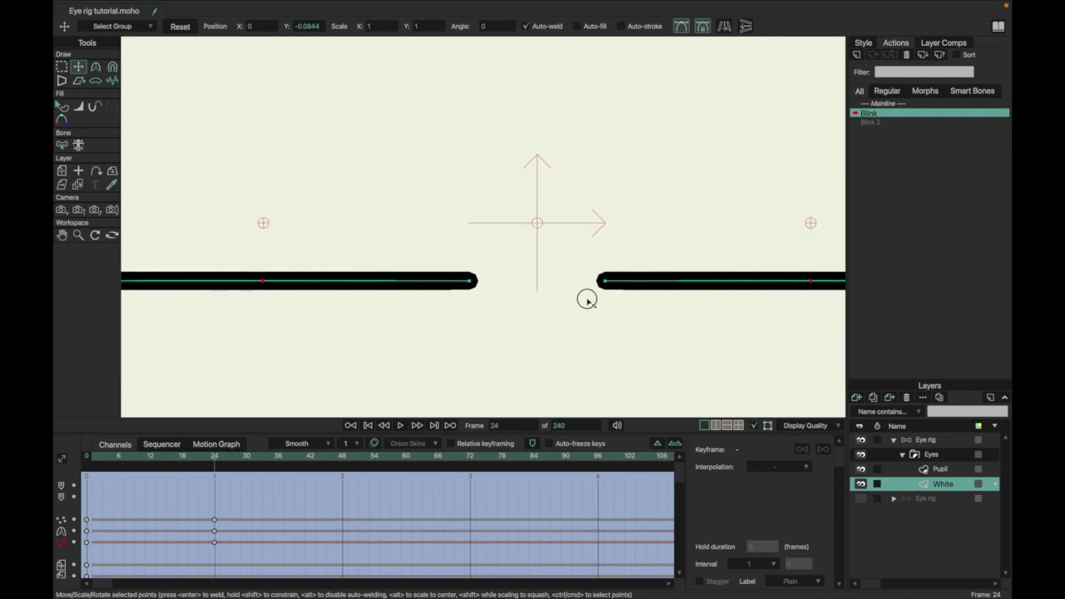
{"action": "key", "text": "ctrl+z"}
{"action": "scroll", "coordinate": [620, 286], "scroll_direction": "down", "scroll_amount": 4}
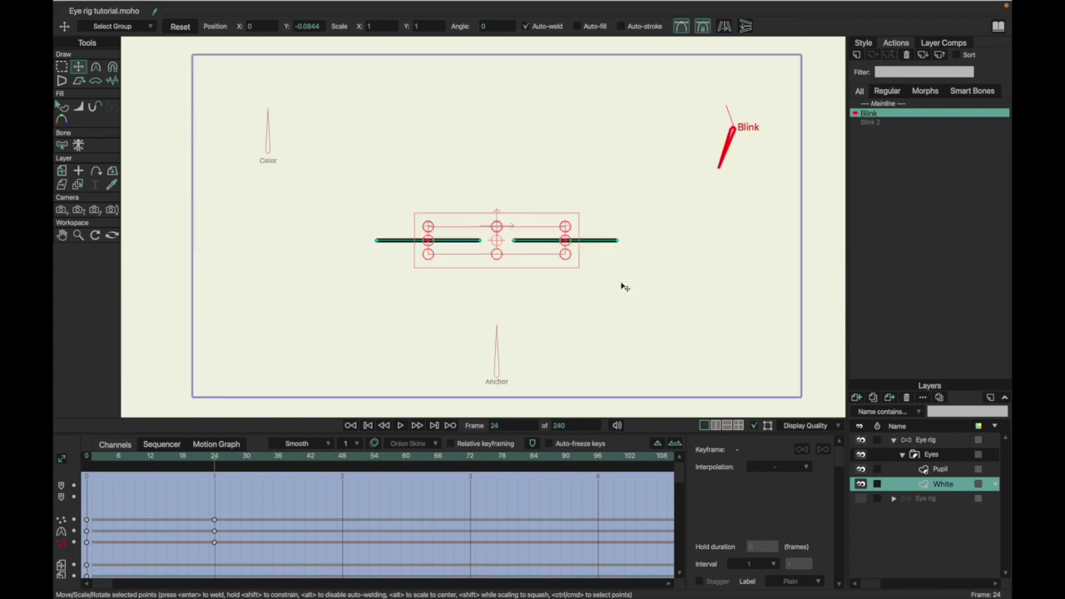
Step back frame by frame from frame 24 to frame 1 to check the eye-closing motion in the Blink action
{"action": "key", "text": "Left"}
{"action": "key", "text": "Left"}
{"action": "key", "text": "Left"}
{"action": "key", "text": "Left"}
{"action": "key", "text": "Left"}
{"action": "key", "text": "Left"}
{"action": "key", "text": "Left"}
{"action": "key", "text": "Left"}
{"action": "key", "text": "Left"}
{"action": "key", "text": "Left"}
{"action": "key", "text": "Left"}
{"action": "key", "text": "Left"}
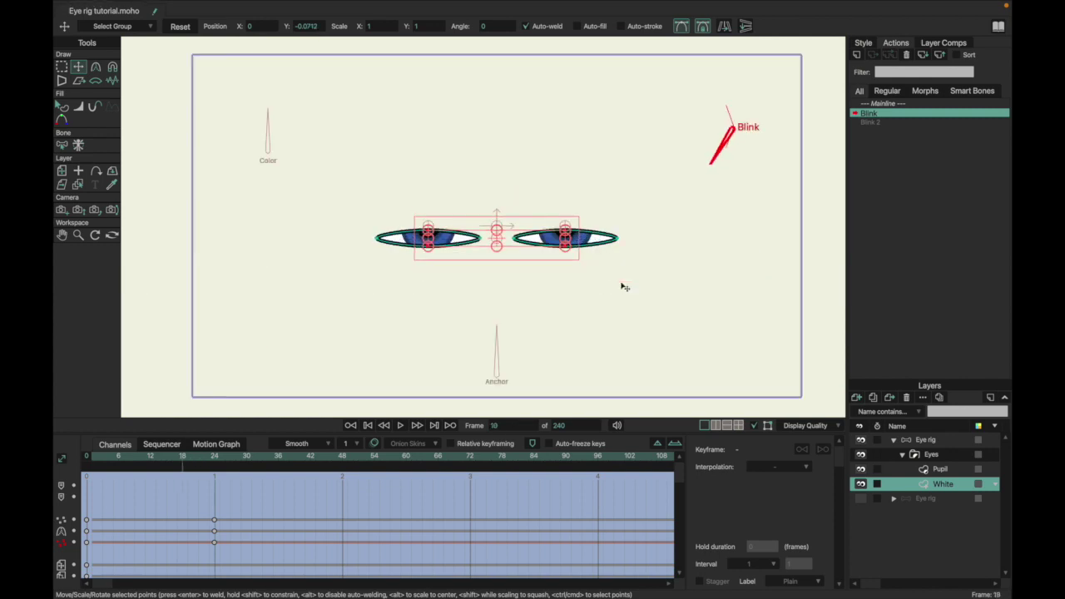
{"action": "key", "text": "Left"}
{"action": "key", "text": "Left"}
{"action": "key", "text": "Left"}
{"action": "key", "text": "Left"}
{"action": "key", "text": "Left"}
{"action": "key", "text": "Left"}
{"action": "key", "text": "Left"}
{"action": "key", "text": "Left"}
{"action": "key", "text": "Left"}
{"action": "key", "text": "Left"}
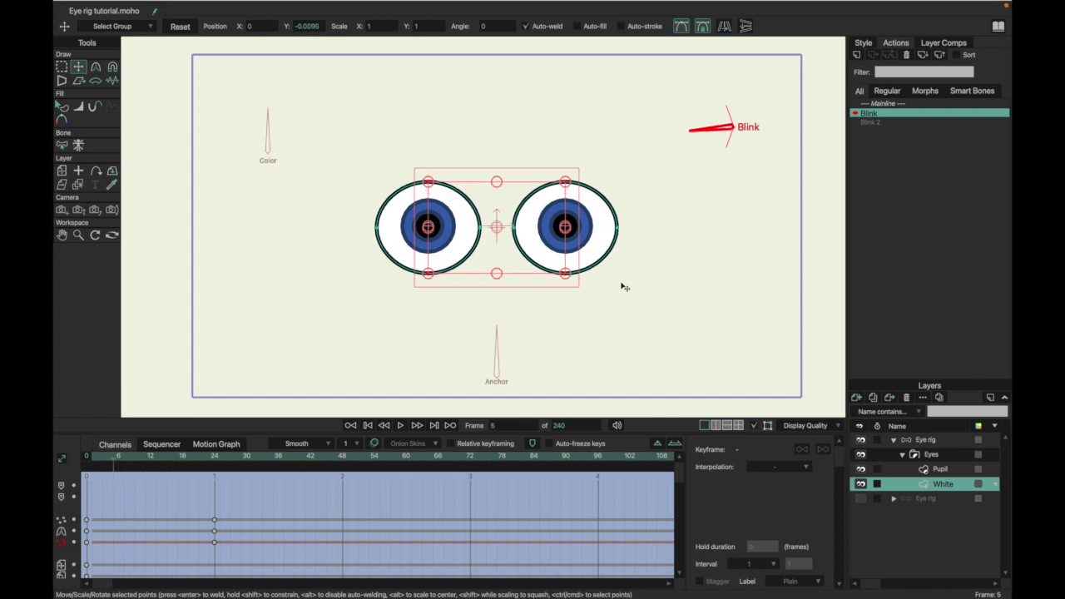
{"action": "key", "text": "Left"}
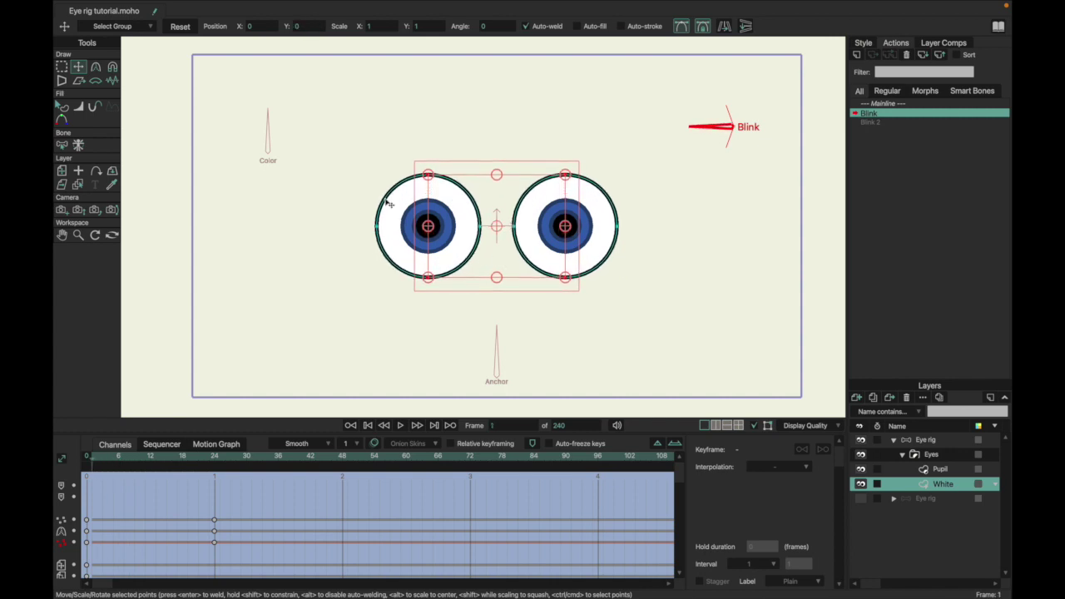
At frame 1 of the Blink action, reset the transform and curvature of all White layer points
{"action": "key", "text": "ctrl+a"}
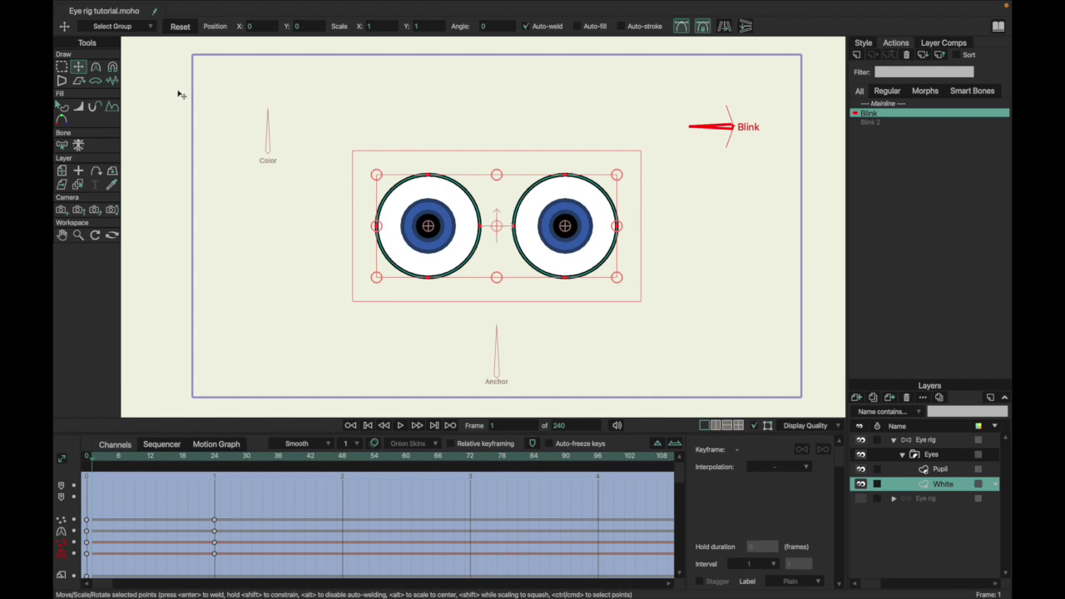
{"action": "left_click", "coordinate": [180, 26]}
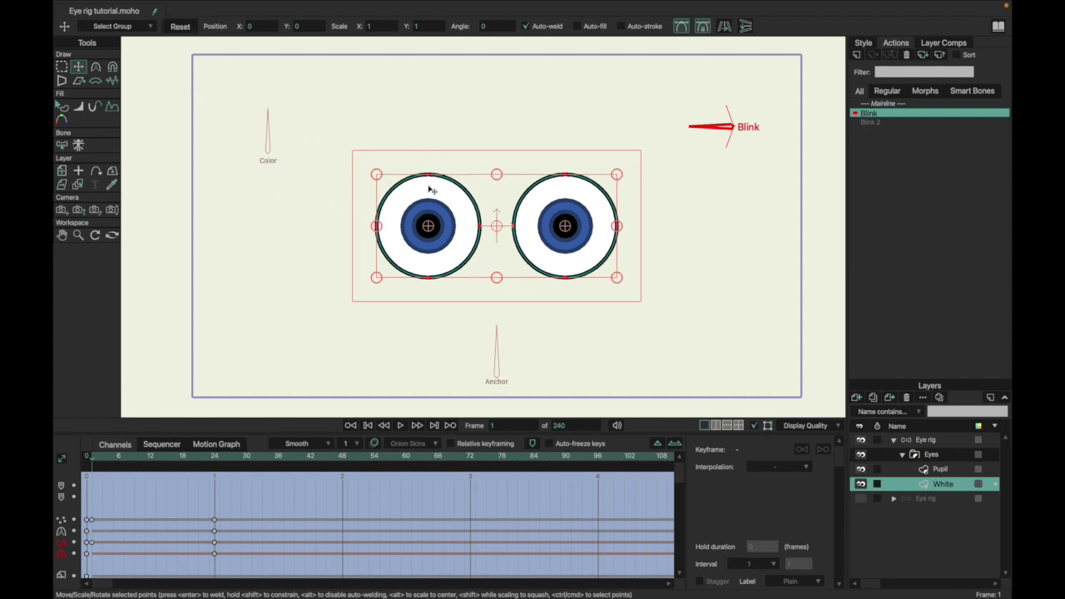
{"action": "key", "text": "ctrl+z"}
{"action": "left_click", "coordinate": [180, 27]}
{"action": "left_click", "coordinate": [95, 67]}
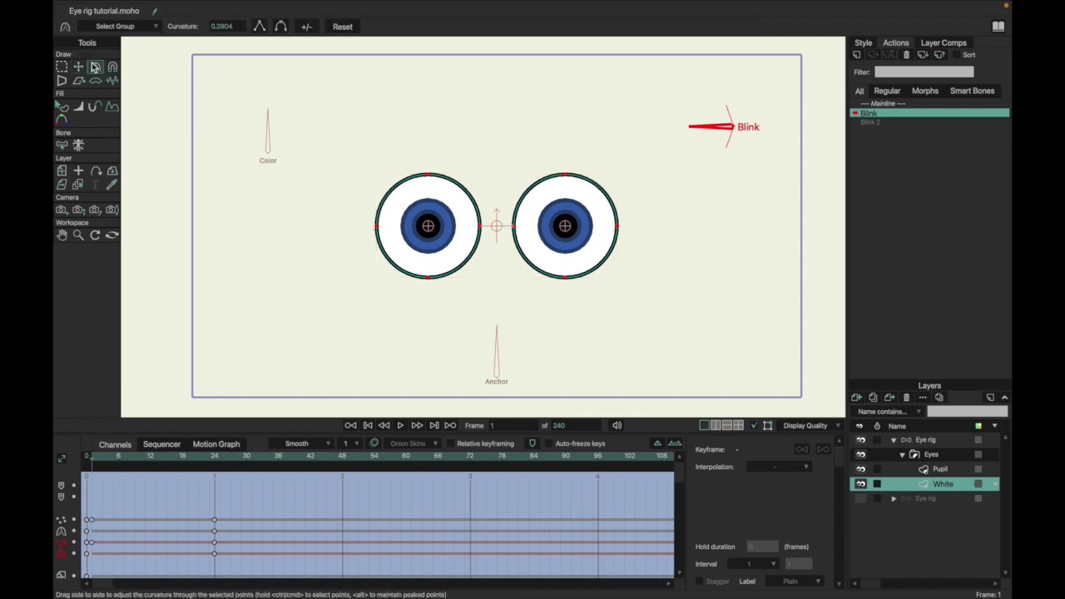
{"action": "left_click", "coordinate": [343, 27]}
Activate the Blink 2 action and scrub its timeline to check the Blink bone's upward rotation, returning to frame 0
{"action": "mouse_move", "coordinate": [97, 463]}
{"action": "left_mouse_down"}
{"action": "mouse_move", "coordinate": [205, 475]}
{"action": "mouse_move", "coordinate": [91, 452]}
{"action": "mouse_move", "coordinate": [214, 463]}
{"action": "mouse_move", "coordinate": [94, 446]}
{"action": "left_mouse_up"}
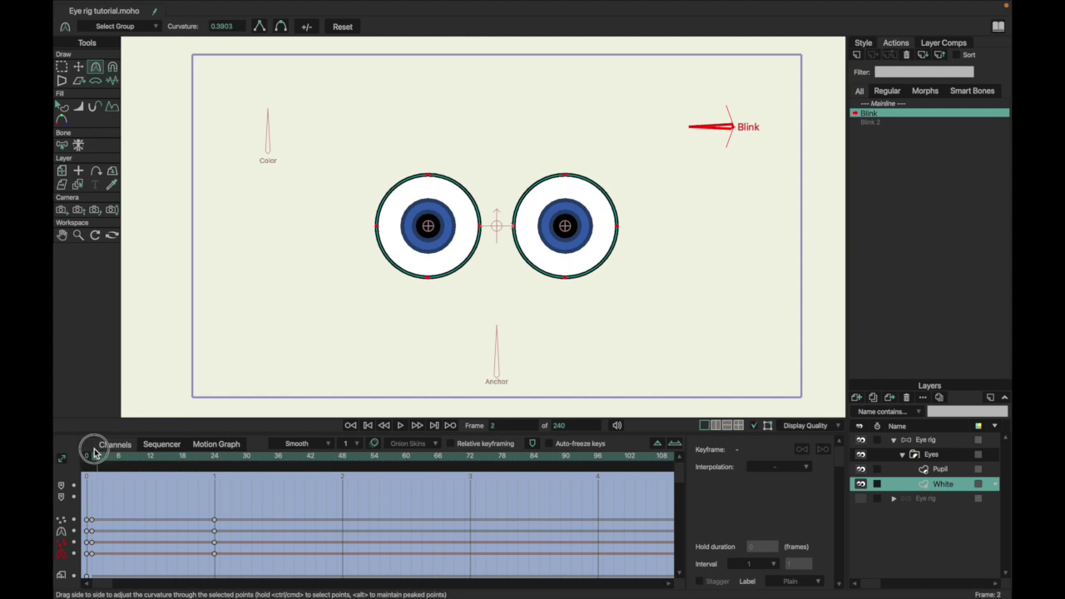
{"action": "double_click", "coordinate": [870, 122]}
{"action": "left_click_drag", "start_coordinate": [94, 457], "coordinate": [198, 467]}
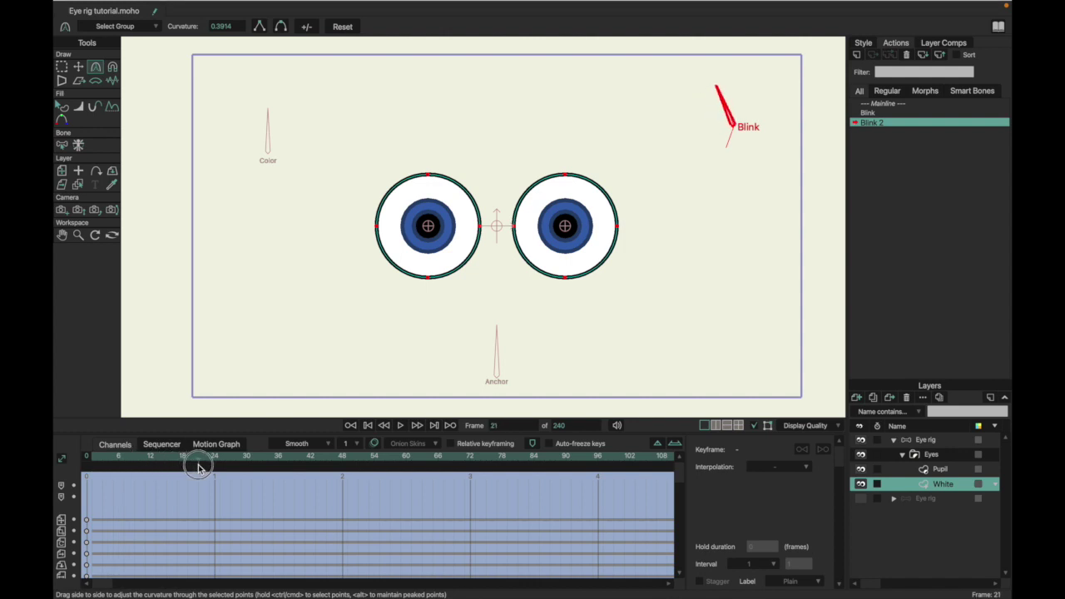
{"action": "left_click_drag", "start_coordinate": [198, 468], "coordinate": [169, 465]}
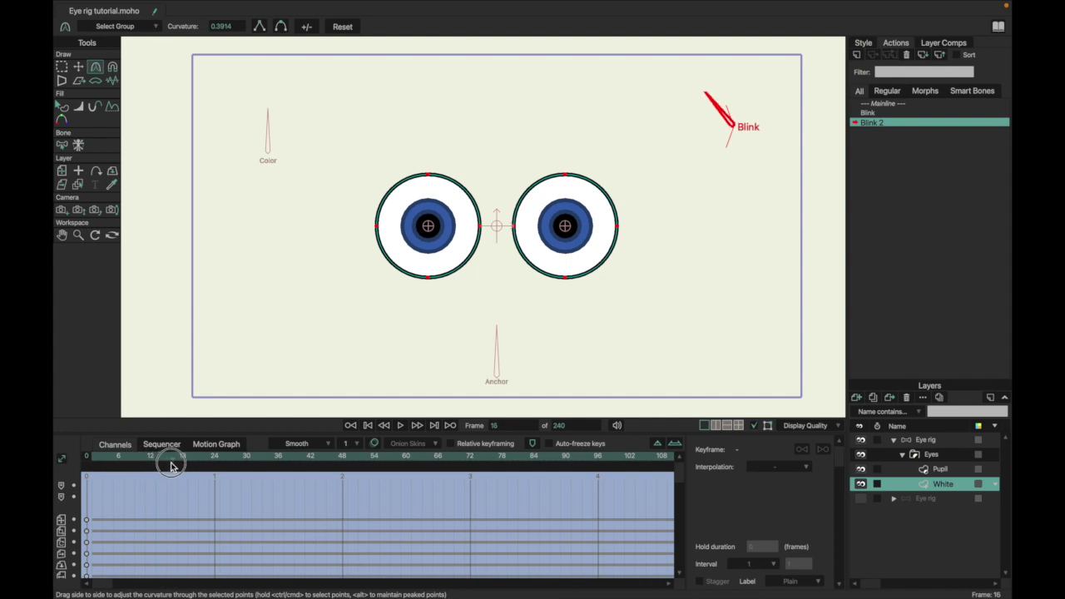
{"action": "left_click_drag", "start_coordinate": [171, 466], "coordinate": [89, 454]}
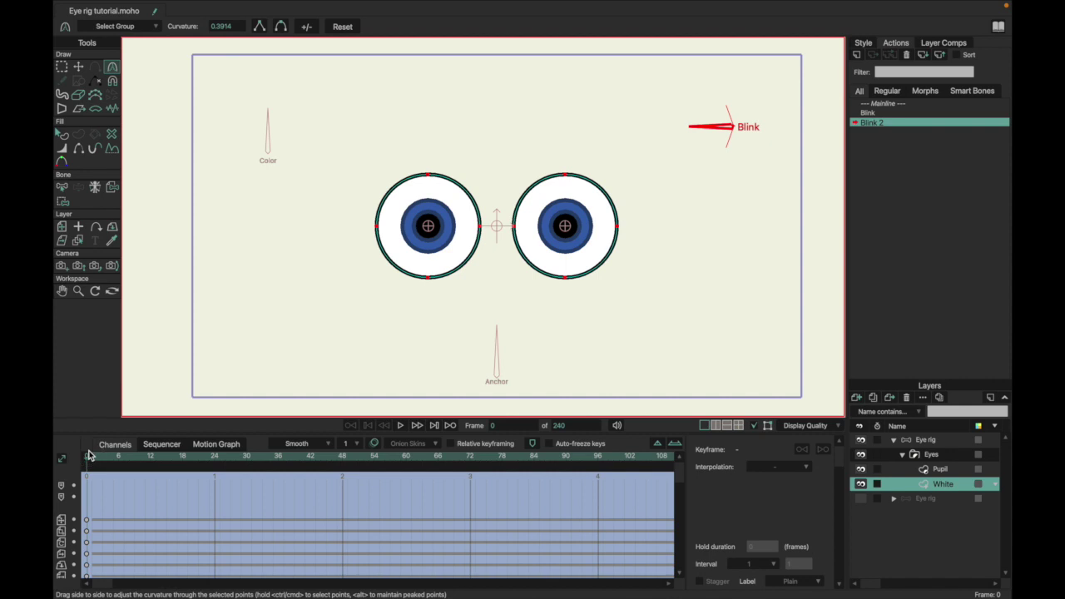
On the Pupil layer in Blink 2, key the reset transform of all pupil and iris points at frames 1 and 8
{"action": "left_click", "coordinate": [933, 471]}
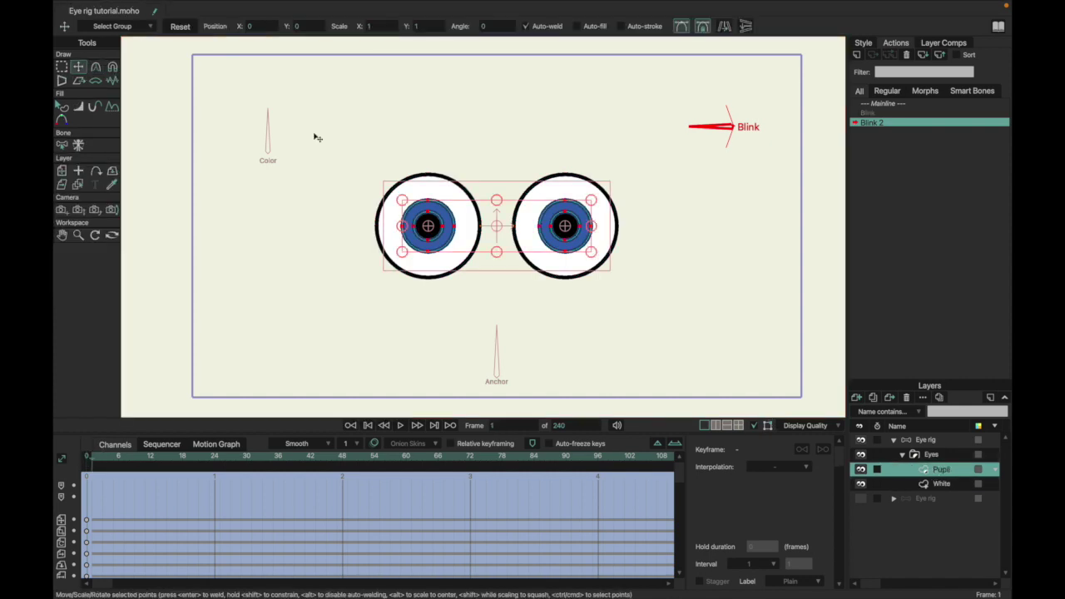
{"action": "key", "text": "g"}
{"action": "left_click_drag", "start_coordinate": [374, 175], "coordinate": [478, 292]}
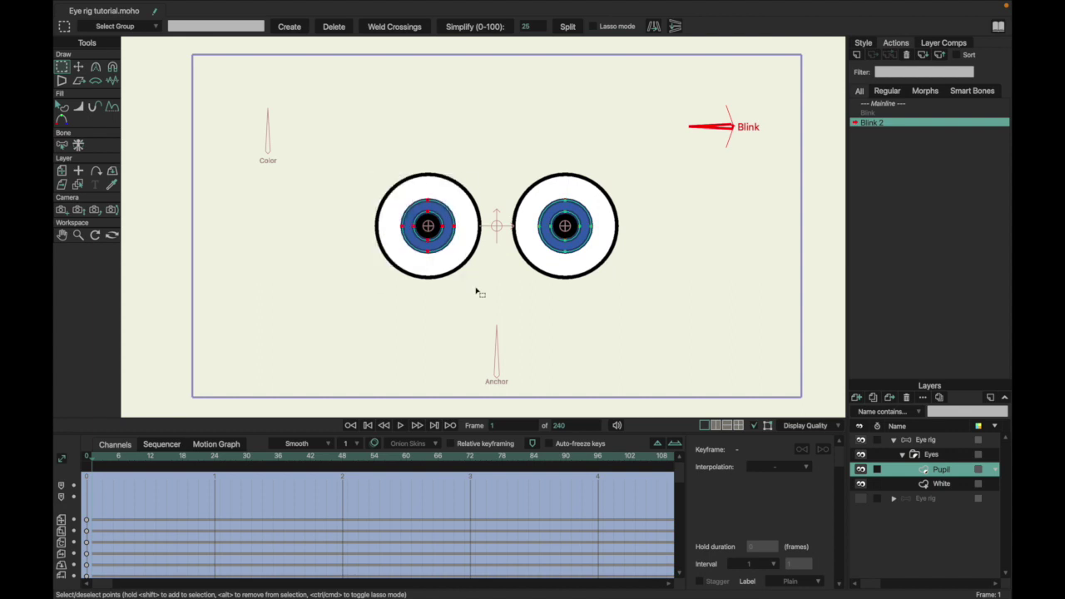
{"action": "key", "text": "t"}
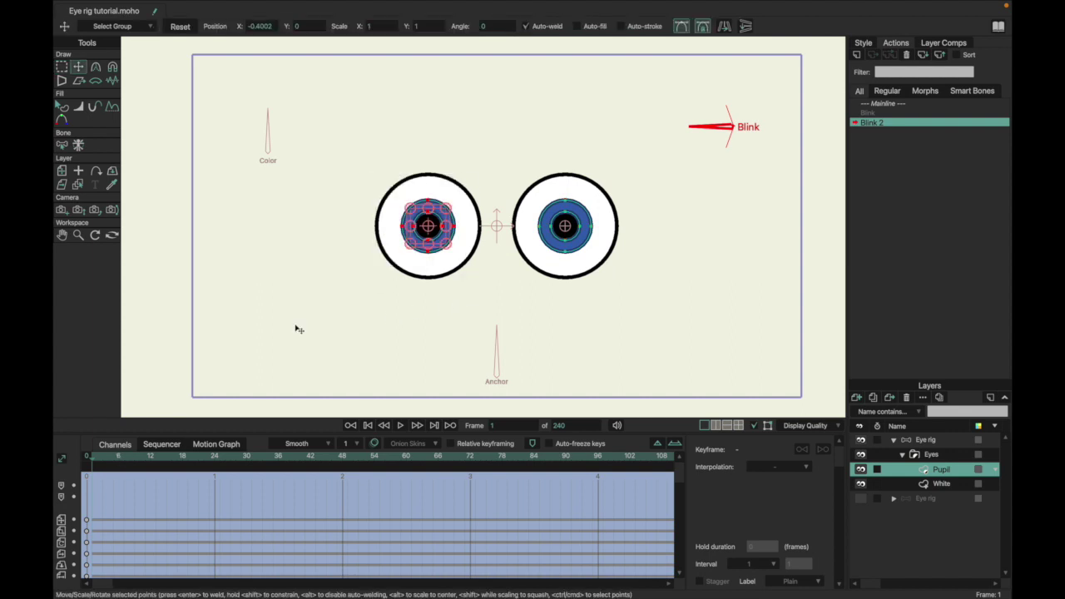
{"action": "key", "text": "ctrl+a"}
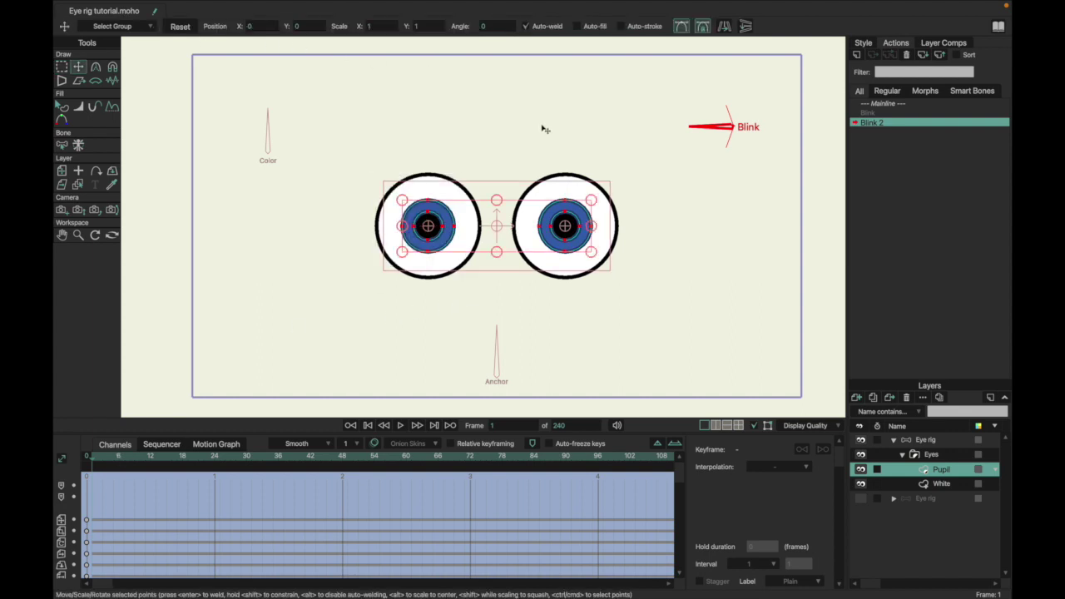
{"action": "left_click", "coordinate": [179, 26]}
{"action": "left_click", "coordinate": [119, 459]}
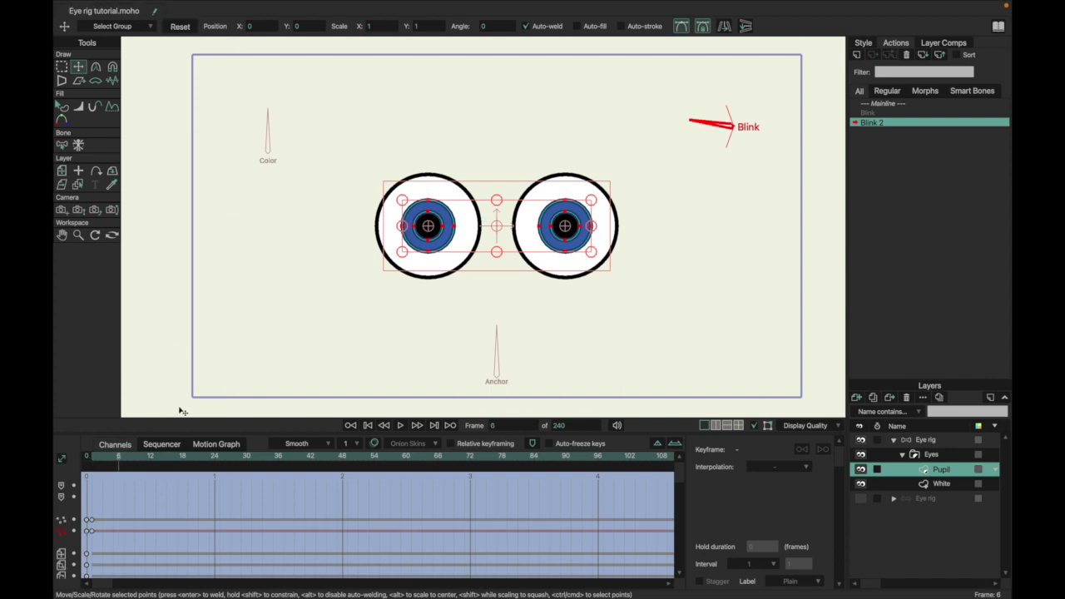
{"action": "key", "text": "ctrl+Right"}
{"action": "key", "text": "ctrl+Right"}
{"action": "left_click", "coordinate": [180, 26]}
At frame 24 of Blink 2, scale down the left eye's pupil and iris points uniformly
{"action": "left_click", "coordinate": [214, 459]}
{"action": "key", "text": "g"}
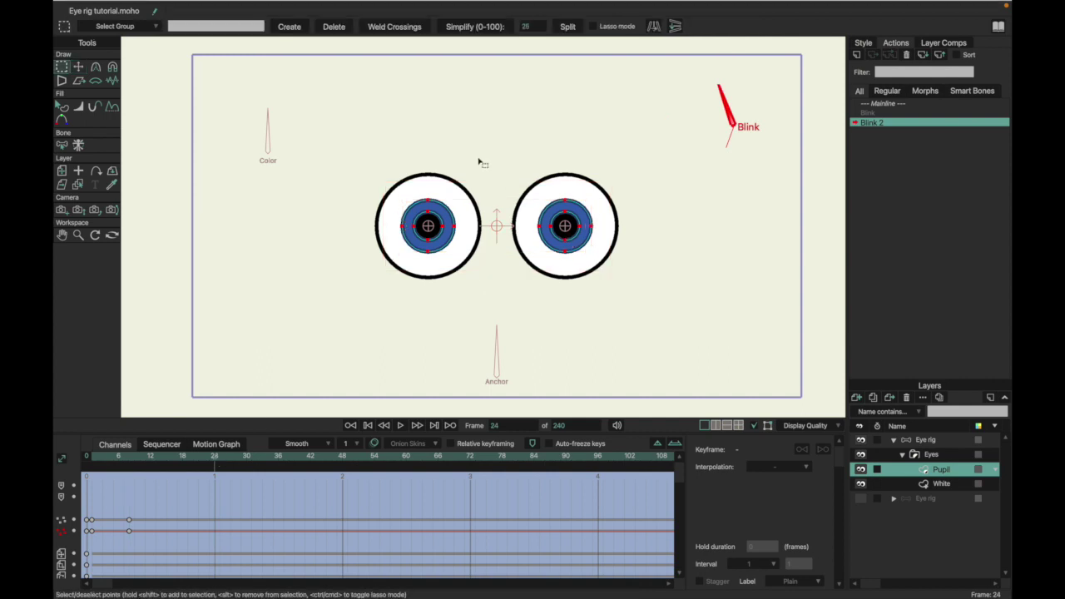
{"action": "left_click_drag", "start_coordinate": [374, 159], "coordinate": [478, 306]}
{"action": "key", "text": "t"}
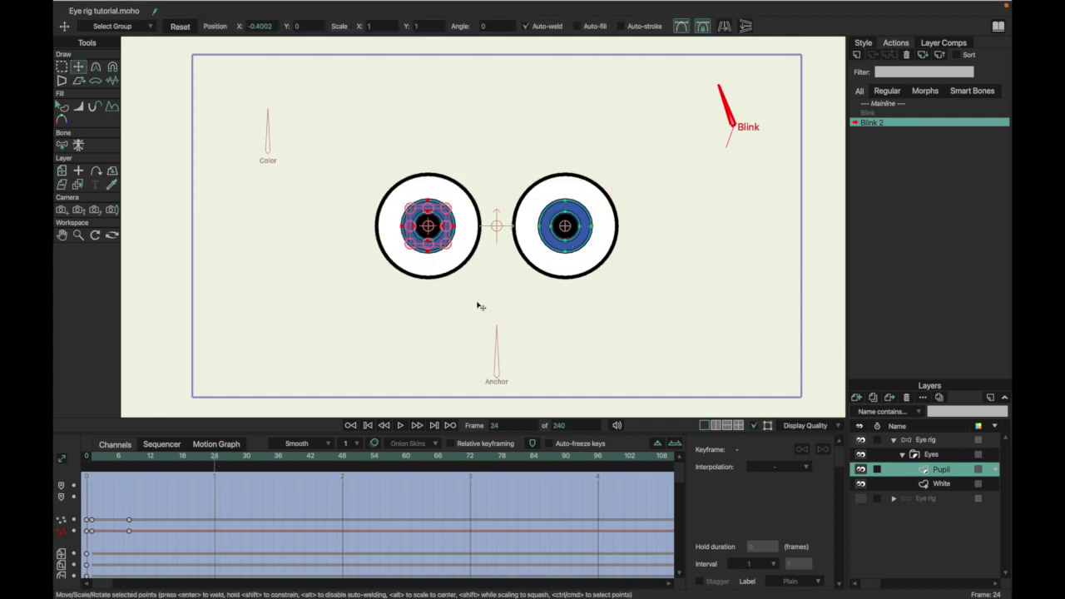
{"action": "left_click_drag", "start_coordinate": [447, 248], "coordinate": [439, 237]}
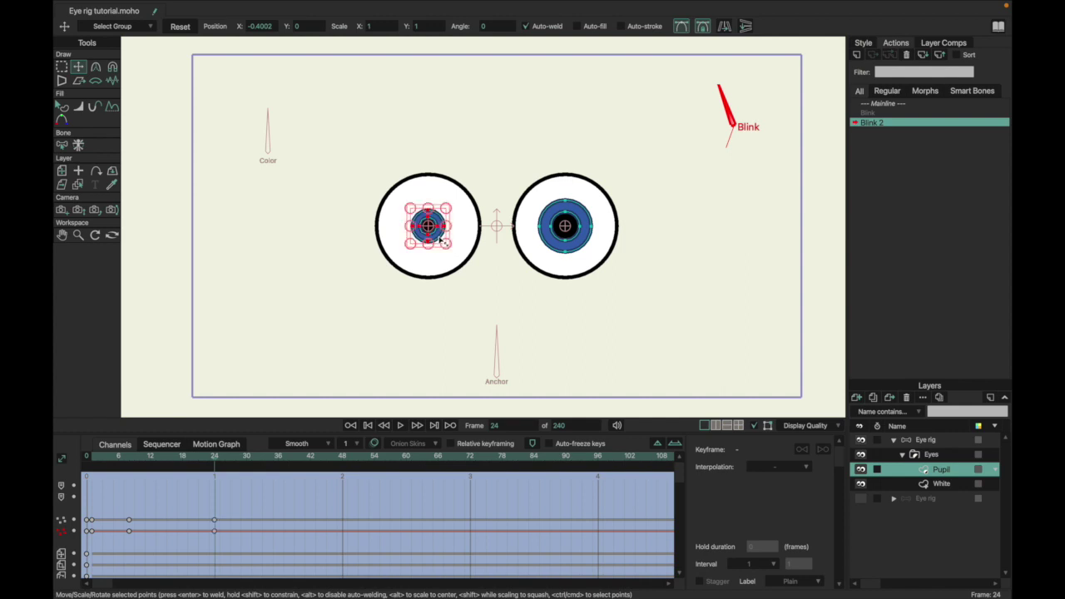
Scale down the right eye's pupil and iris points at frame 24 to match the left eye
{"action": "key", "text": "g"}
{"action": "left_click_drag", "start_coordinate": [511, 163], "coordinate": [607, 297]}
{"action": "key", "text": "t"}
{"action": "left_click_drag", "start_coordinate": [599, 247], "coordinate": [580, 242]}
{"action": "key", "text": "q"}
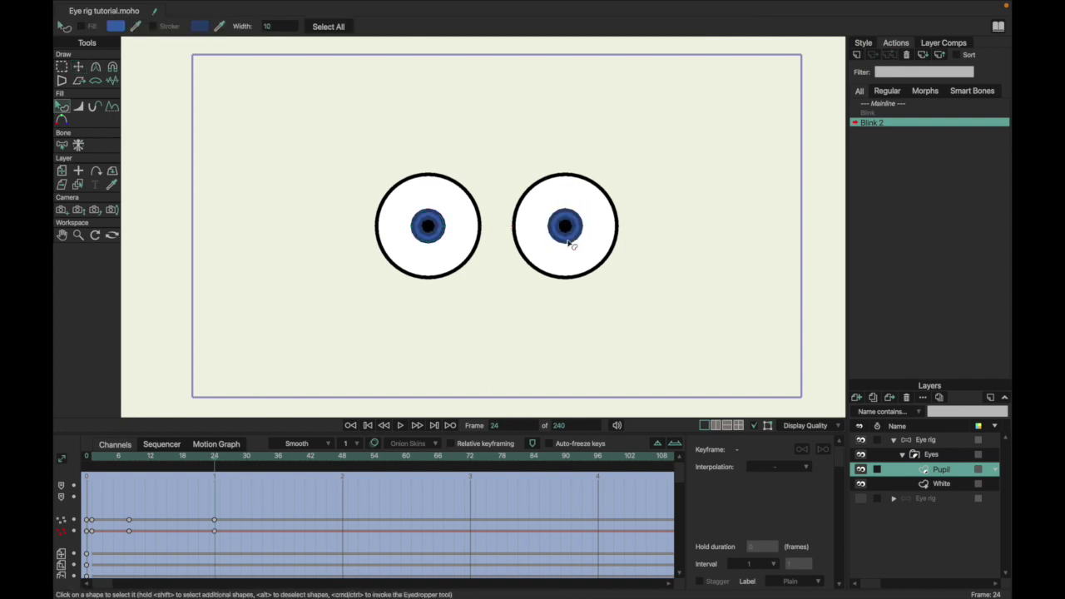
Return to the mainline and rotate the Blink bone on the Eye rig layer slightly at frame 1 to test the blink
{"action": "left_click", "coordinate": [898, 103]}
{"action": "left_click", "coordinate": [924, 441]}
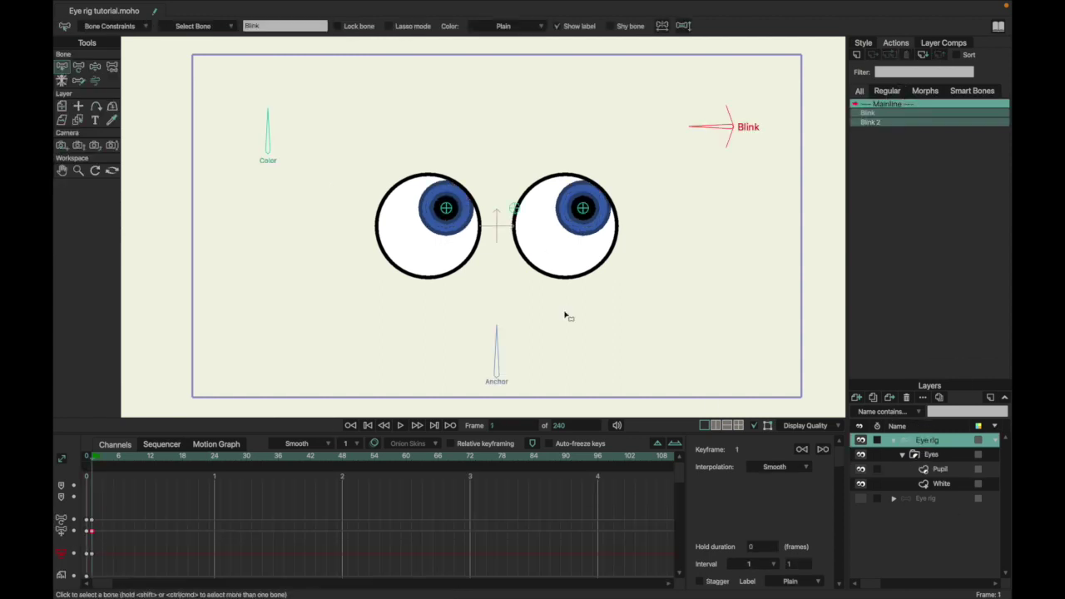
{"action": "left_click", "coordinate": [78, 66]}
{"action": "left_click", "coordinate": [267, 133]}
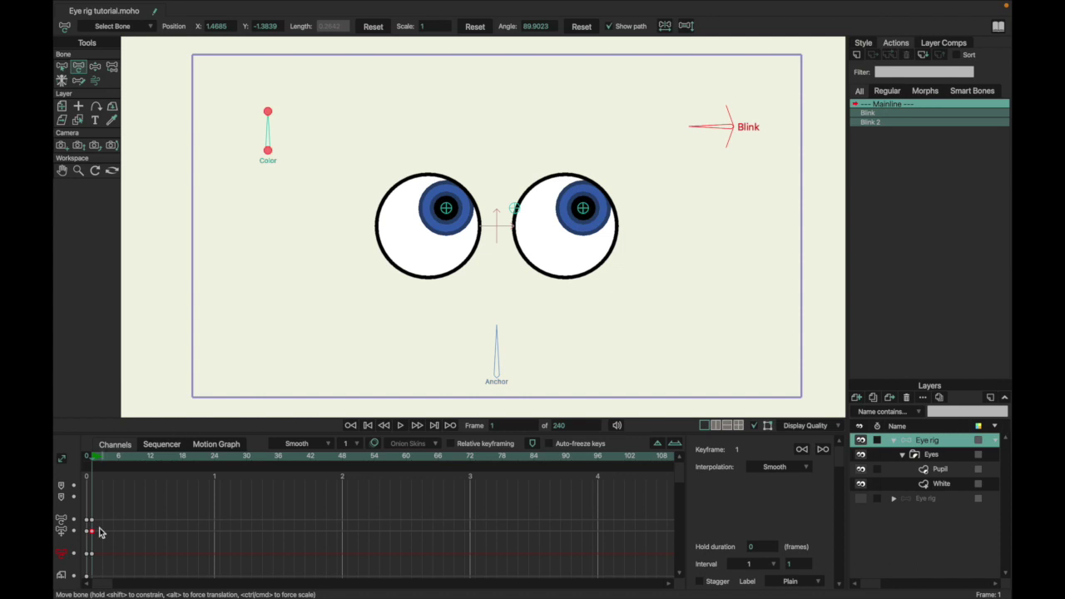
{"action": "left_click", "coordinate": [702, 119]}
{"action": "left_click_drag", "start_coordinate": [707, 124], "coordinate": [672, 133]}
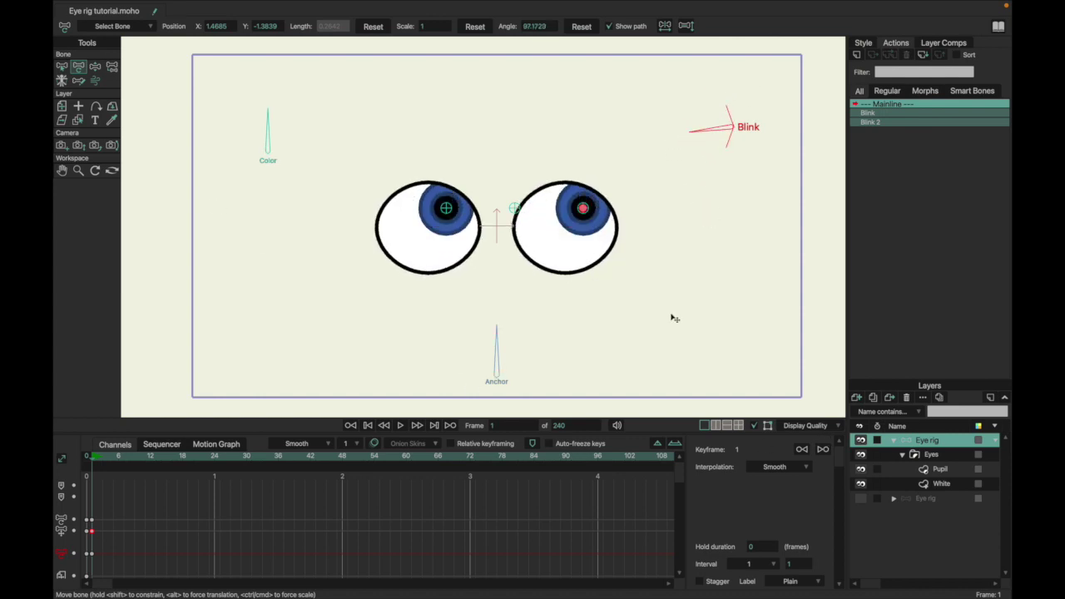
Collapse the Eyes group and add a new vector layer above it at frame 0
{"action": "left_click", "coordinate": [904, 458]}
{"action": "left_click", "coordinate": [914, 457]}
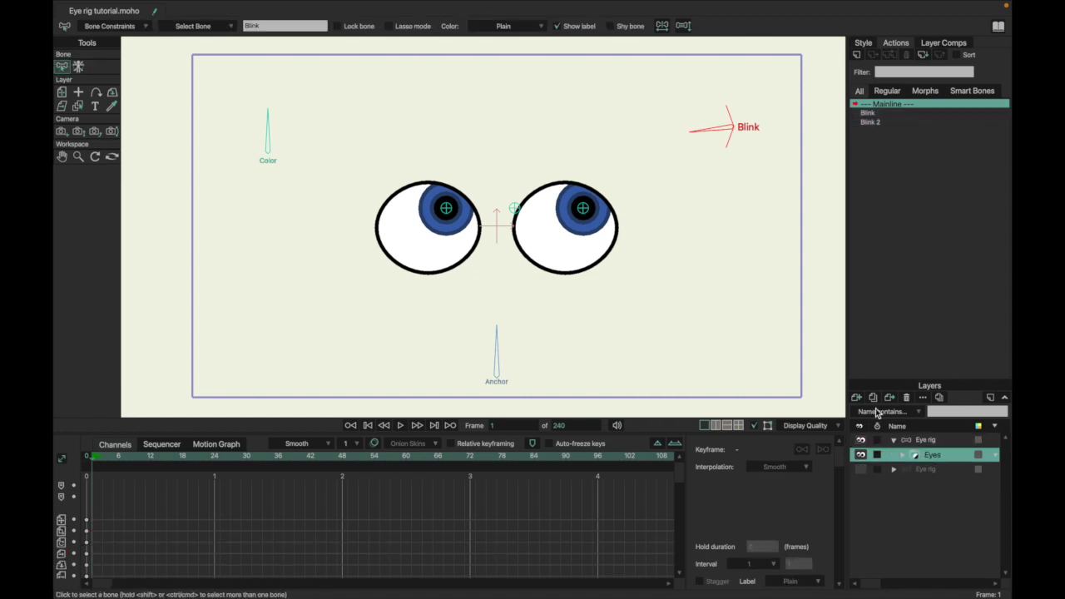
{"action": "left_click", "coordinate": [857, 397]}
{"action": "left_click", "coordinate": [954, 487]}
{"action": "key", "text": "ctrl+shift+Left"}
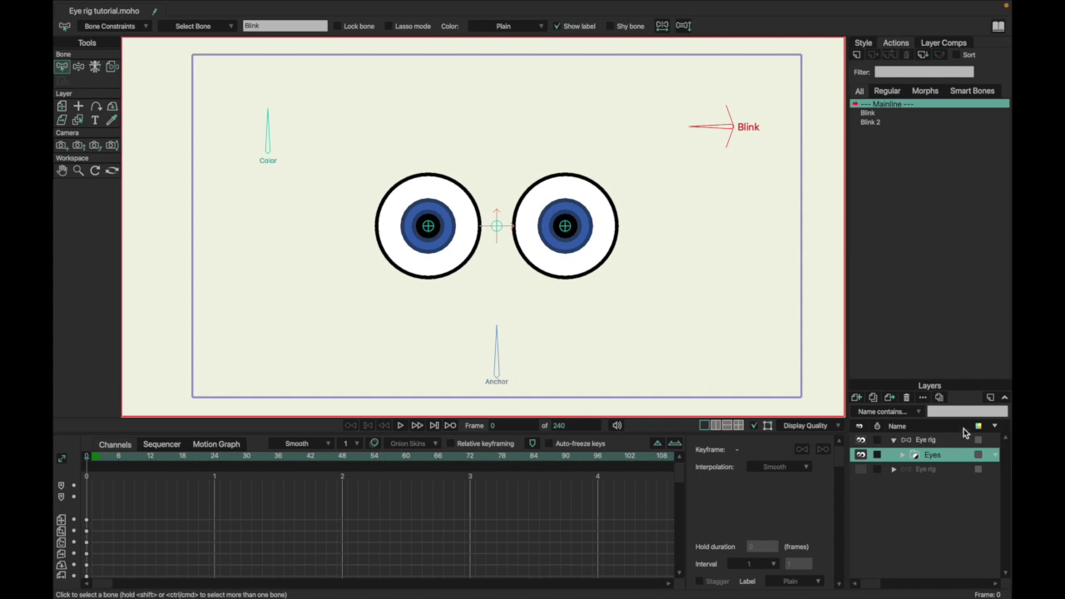
{"action": "left_click", "coordinate": [872, 397]}
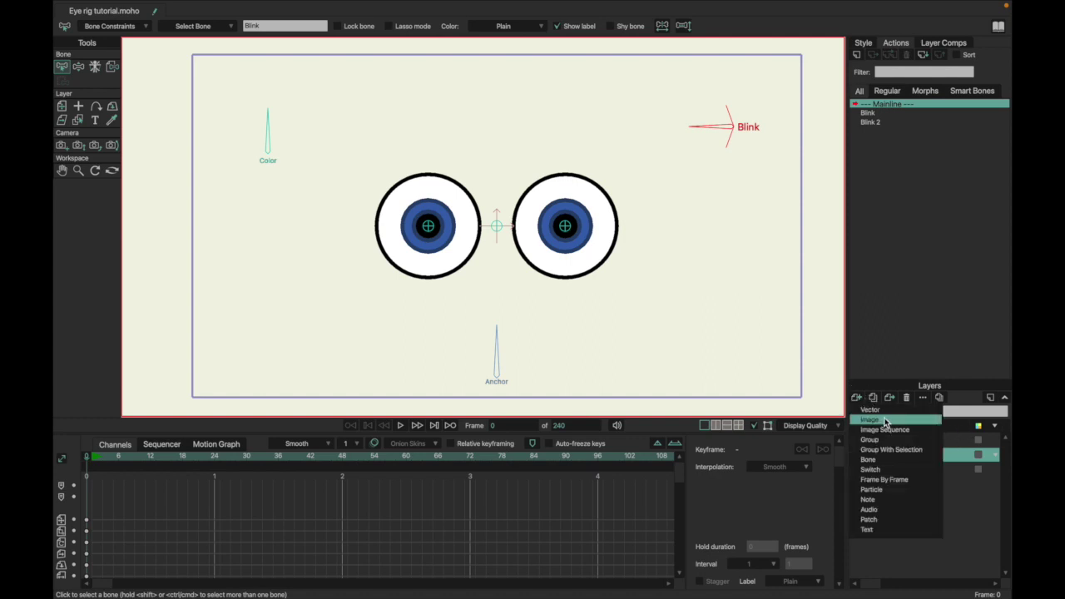
{"action": "left_click", "coordinate": [882, 410]}
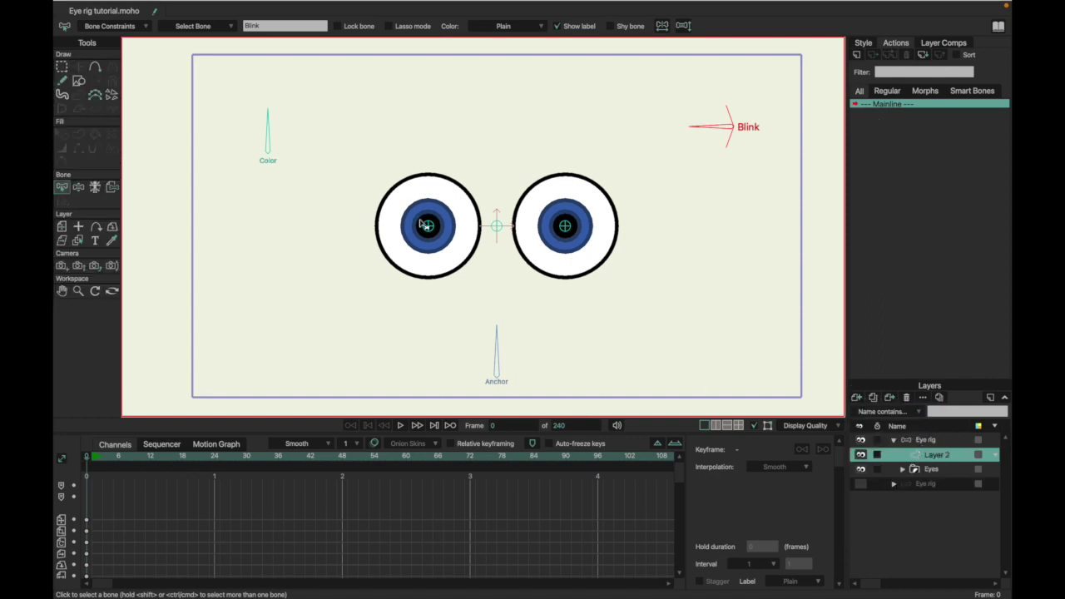
Draw a small filled circle beside the Color bone, at the edge of the camera frame, and select its shape
{"action": "left_click", "coordinate": [79, 80]}
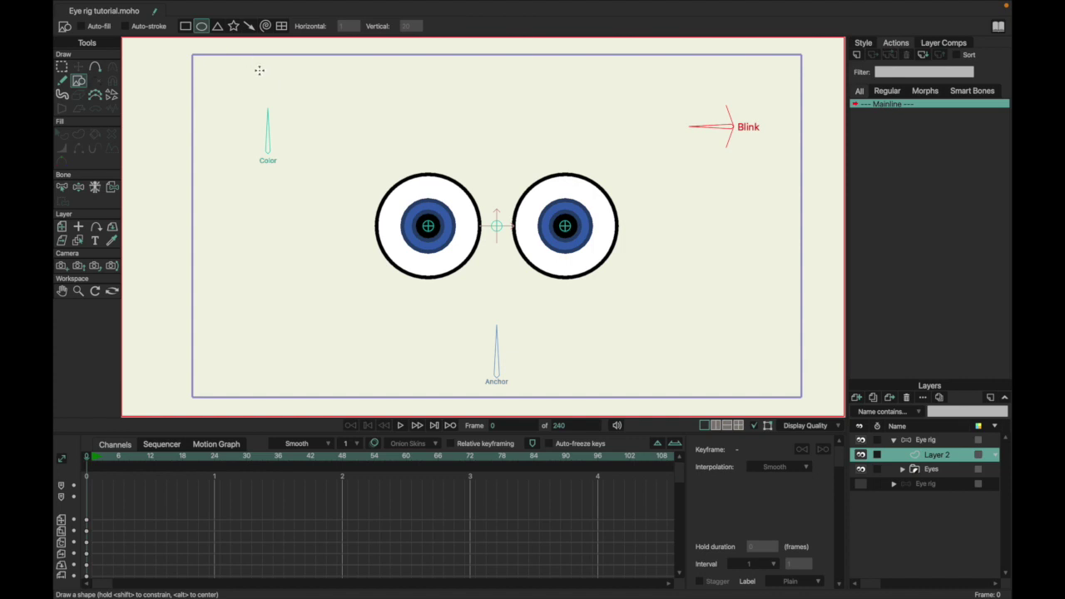
{"action": "left_click_drag", "start_coordinate": [250, 60], "coordinate": [190, 155]}
{"action": "key", "text": "u"}
{"action": "key", "text": "space"}
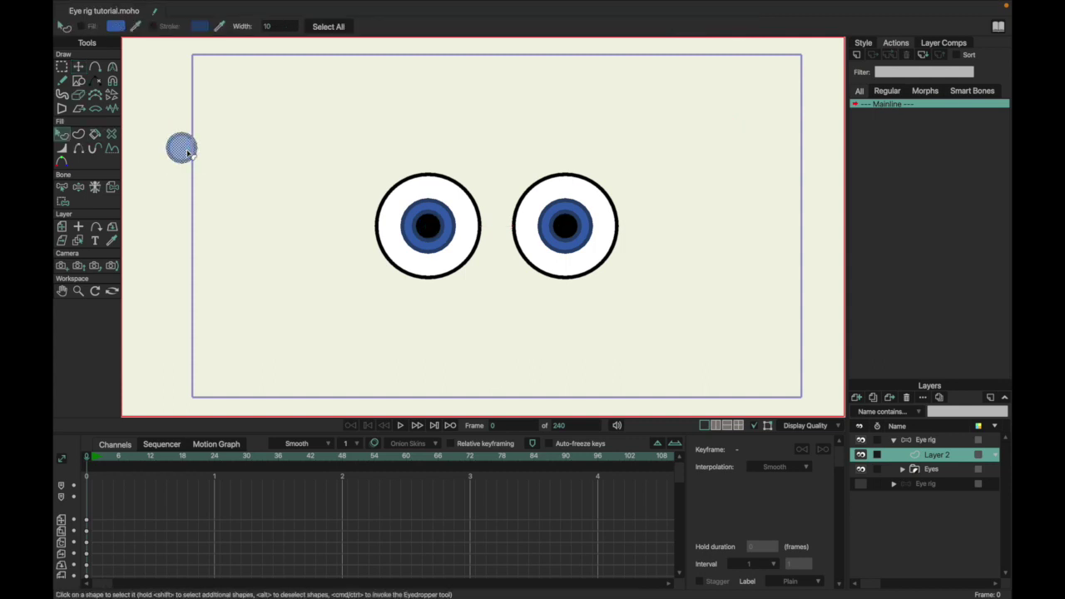
Give the small circle a cyan fill and a light grey stroke
{"action": "left_click", "coordinate": [862, 42]}
{"action": "left_click", "coordinate": [882, 280]}
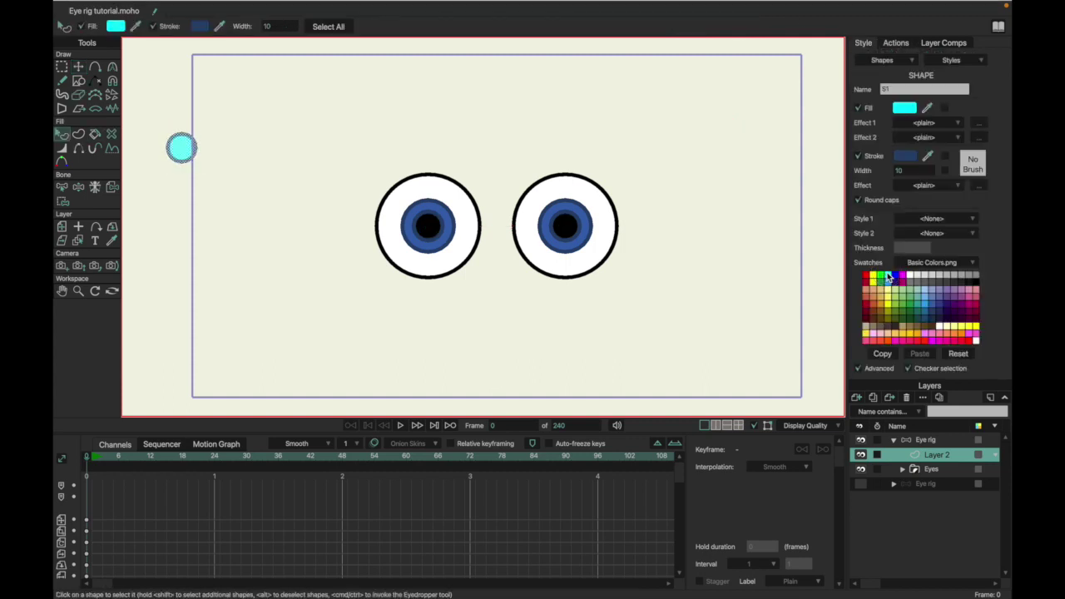
{"action": "left_click", "coordinate": [858, 157]}
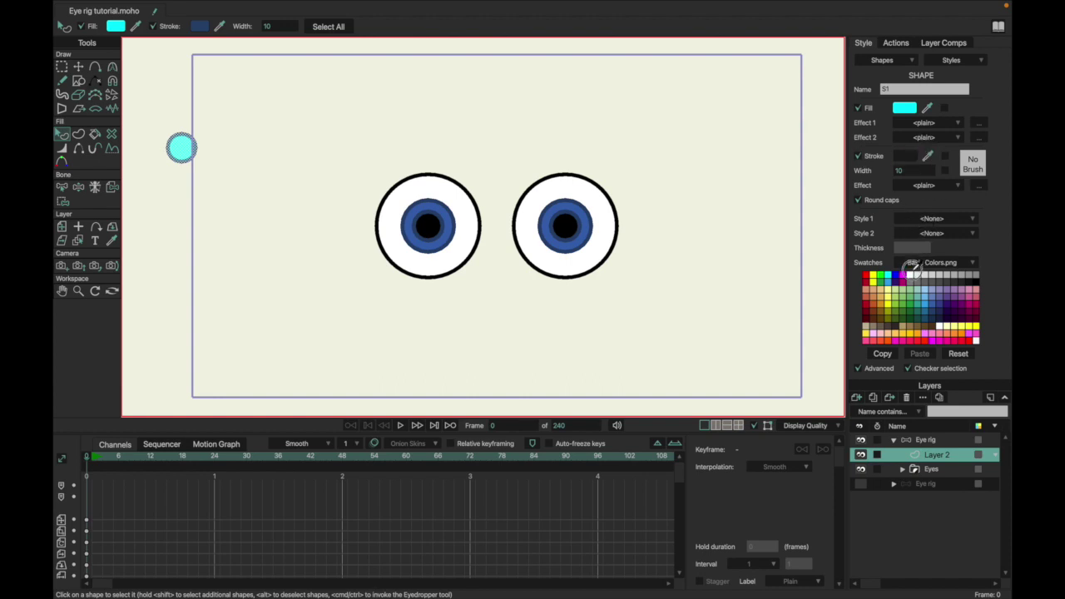
{"action": "left_click", "coordinate": [937, 274], "text": "shift"}
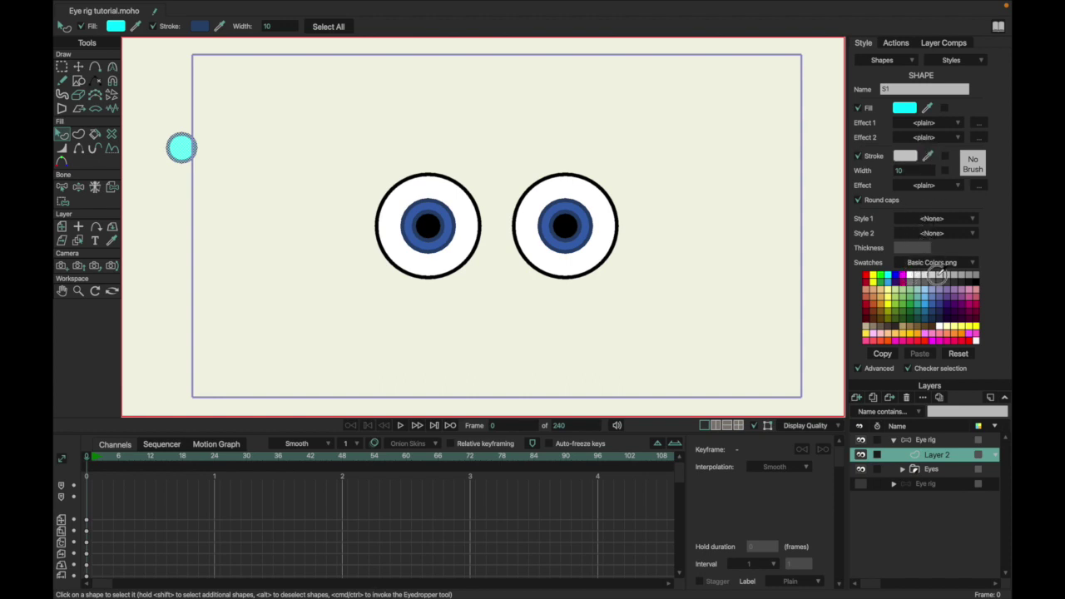
{"action": "left_click", "coordinate": [535, 153]}
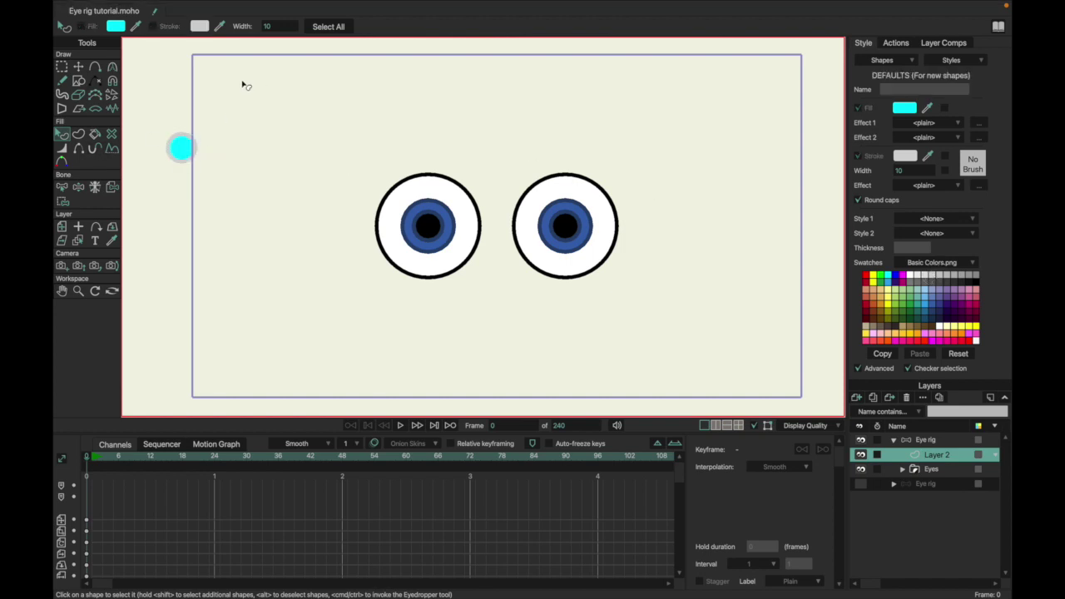
Paste a copy of the circle above the Color bone and sample its fill and stroke colours from the left iris
{"action": "key", "text": "ctrl+v"}
{"action": "left_click", "coordinate": [136, 29]}
{"action": "left_click", "coordinate": [420, 225]}
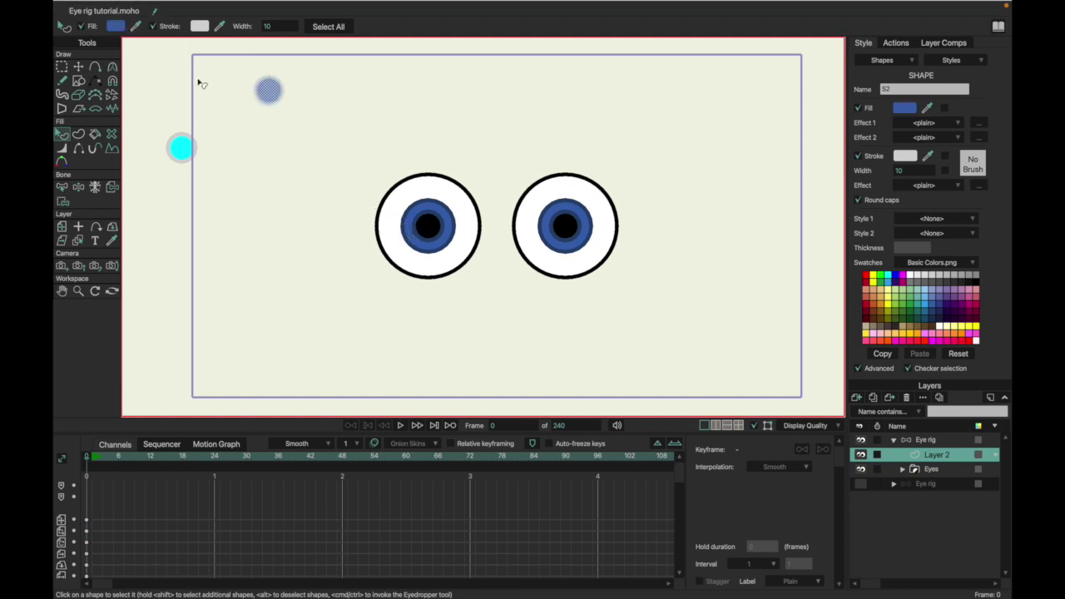
{"action": "left_click", "coordinate": [219, 26]}
{"action": "left_click", "coordinate": [410, 206]}
{"action": "left_click", "coordinate": [355, 130]}
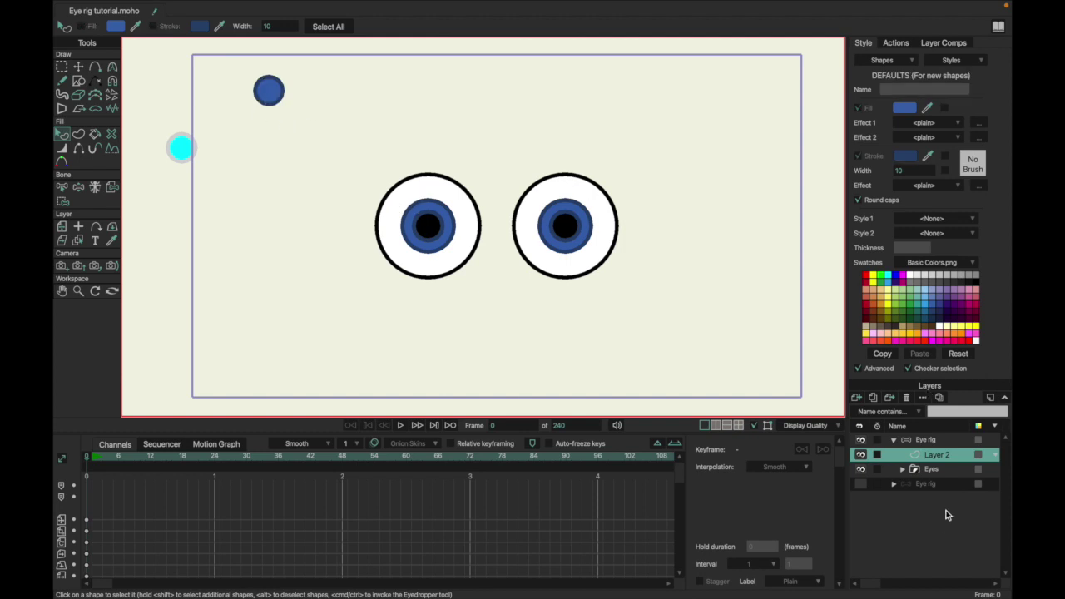
Set the Color bone's minimum angle constraint to 0 degrees, with a maximum of 70
{"action": "left_click", "coordinate": [927, 440]}
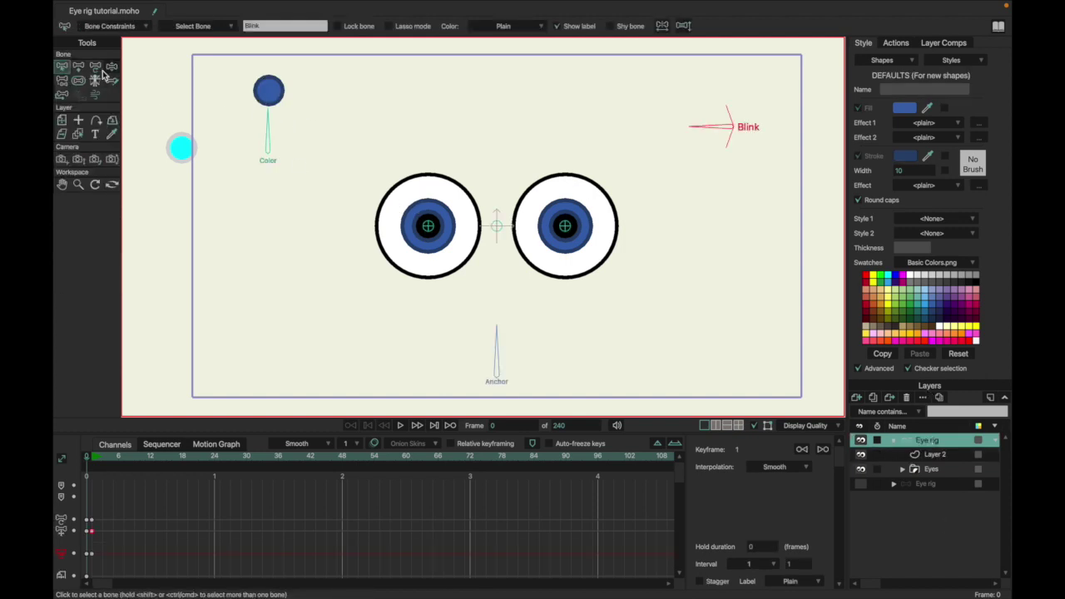
{"action": "left_click", "coordinate": [267, 139]}
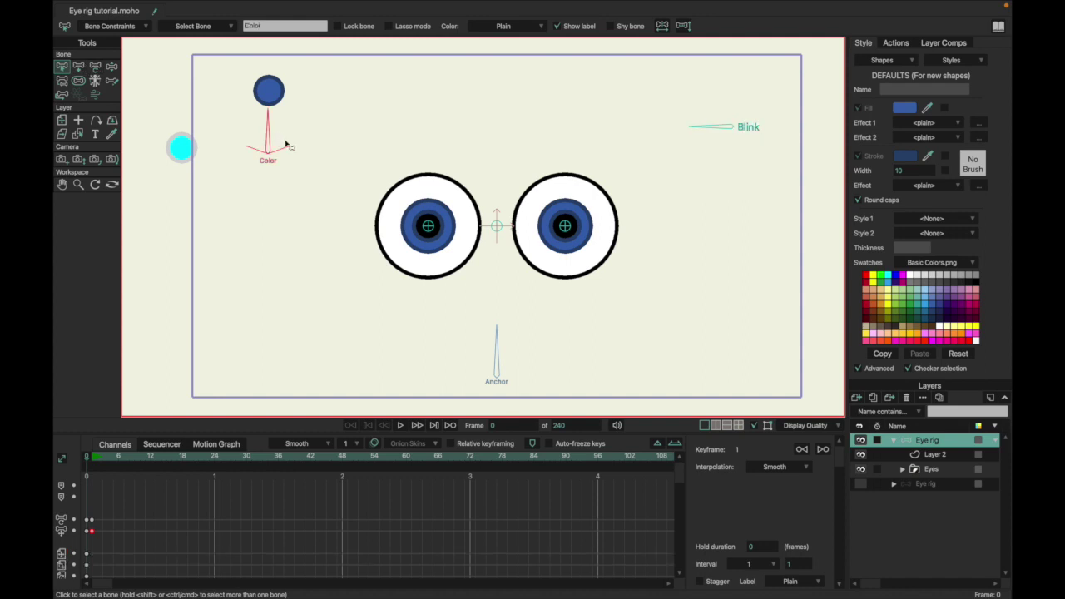
{"action": "left_click", "coordinate": [196, 30]}
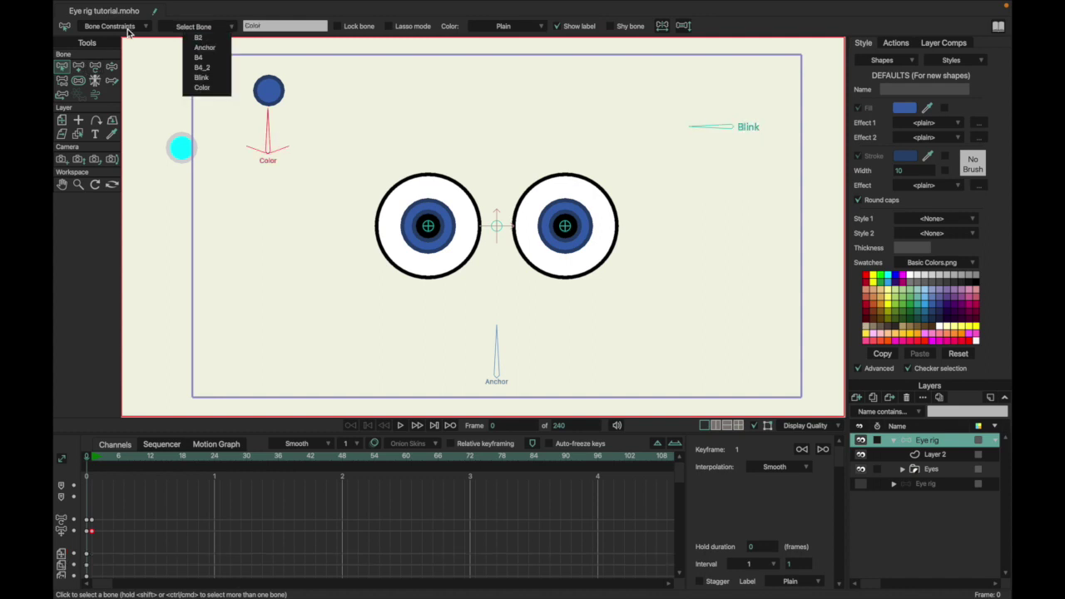
{"action": "left_click", "coordinate": [131, 26]}
{"action": "left_click", "coordinate": [167, 55]}
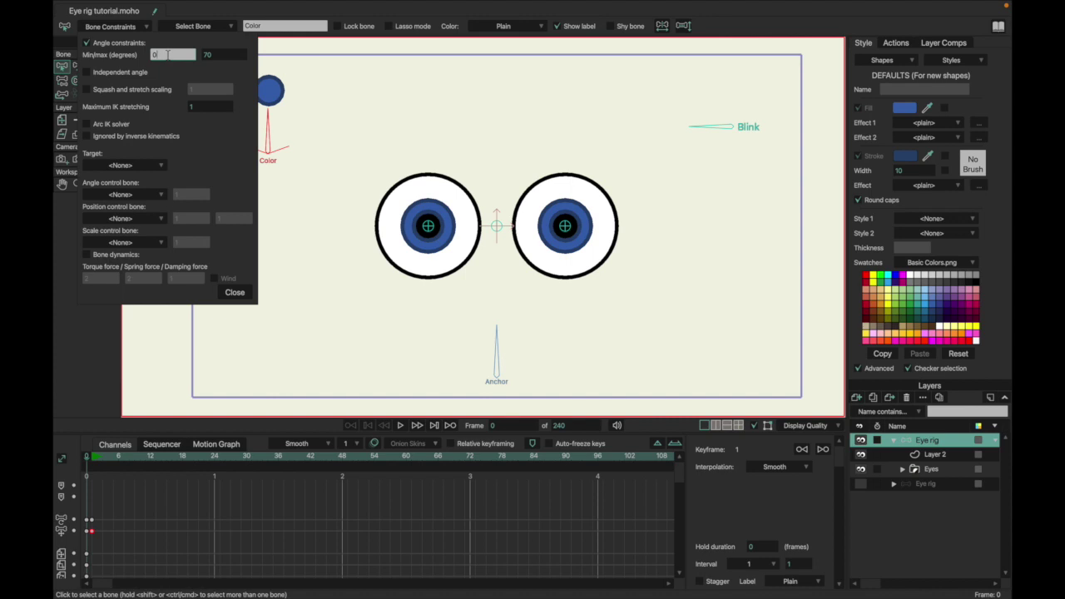
{"action": "left_click", "coordinate": [238, 293]}
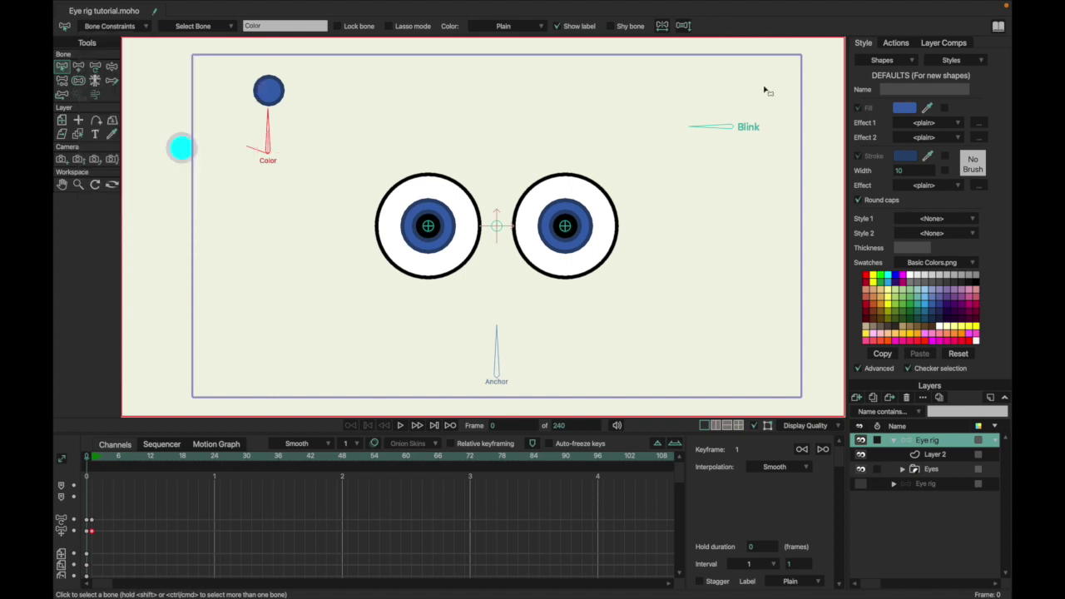
Create the Color action, reset the Color bone's angle at frame 1, and rotate the bone to 70 degrees at frame 24
{"action": "left_click", "coordinate": [890, 43]}
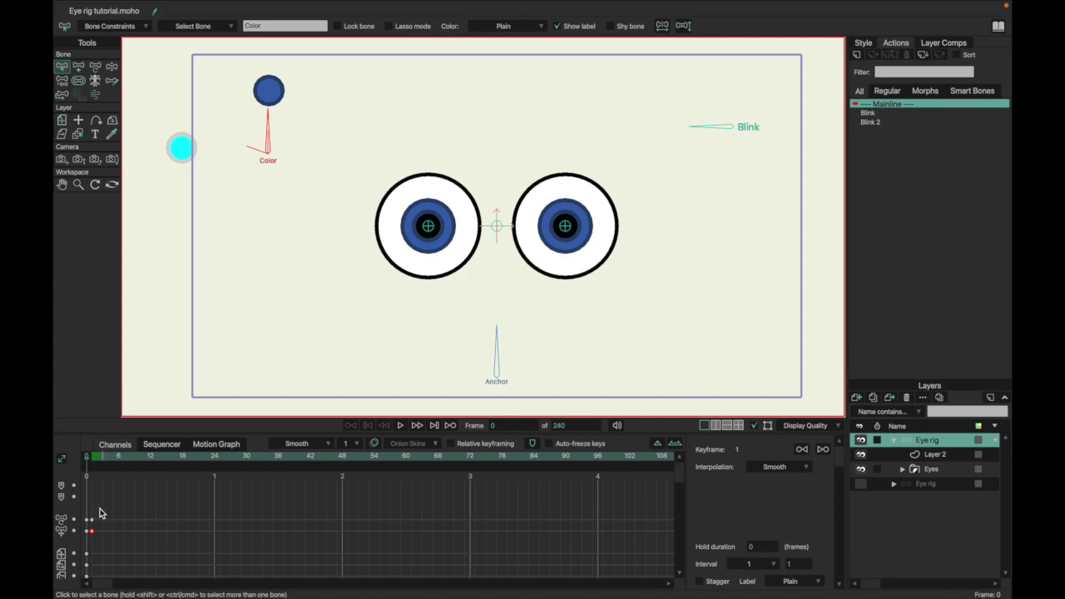
{"action": "left_click", "coordinate": [856, 55]}
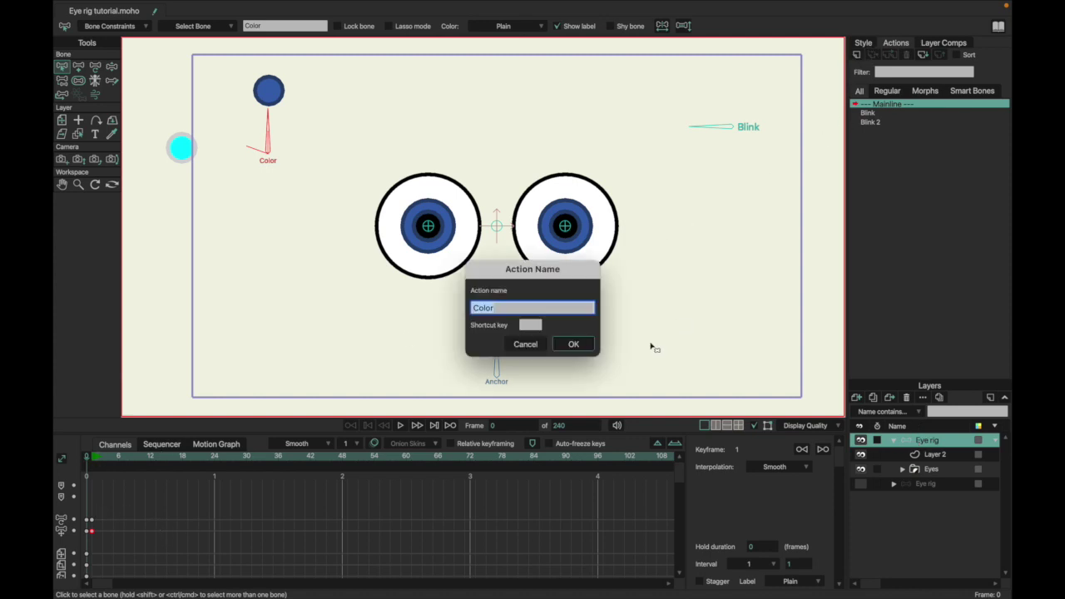
{"action": "left_click", "coordinate": [576, 344]}
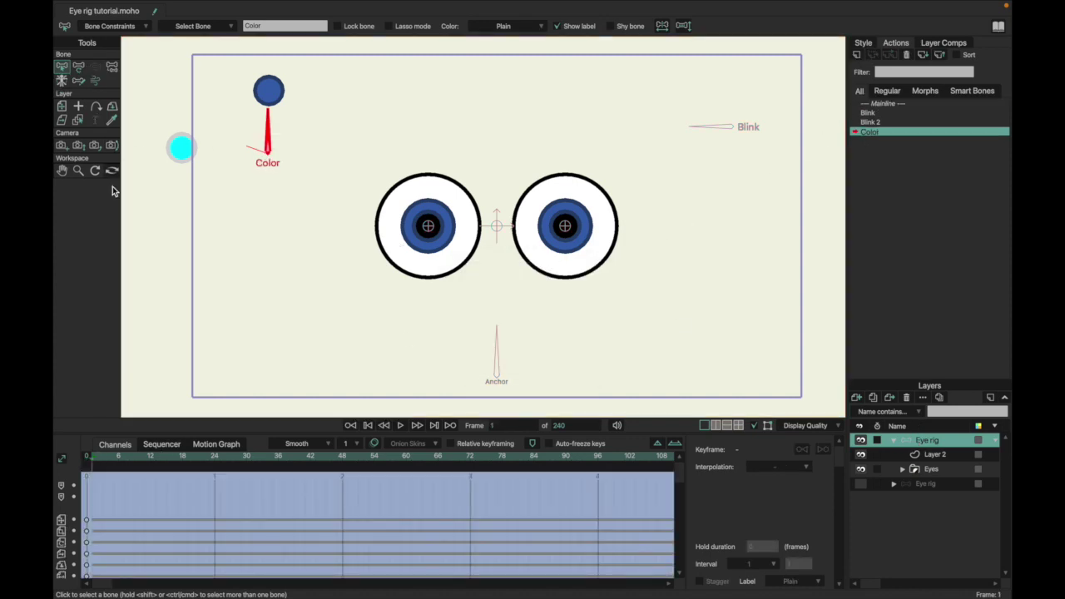
{"action": "left_click", "coordinate": [581, 26]}
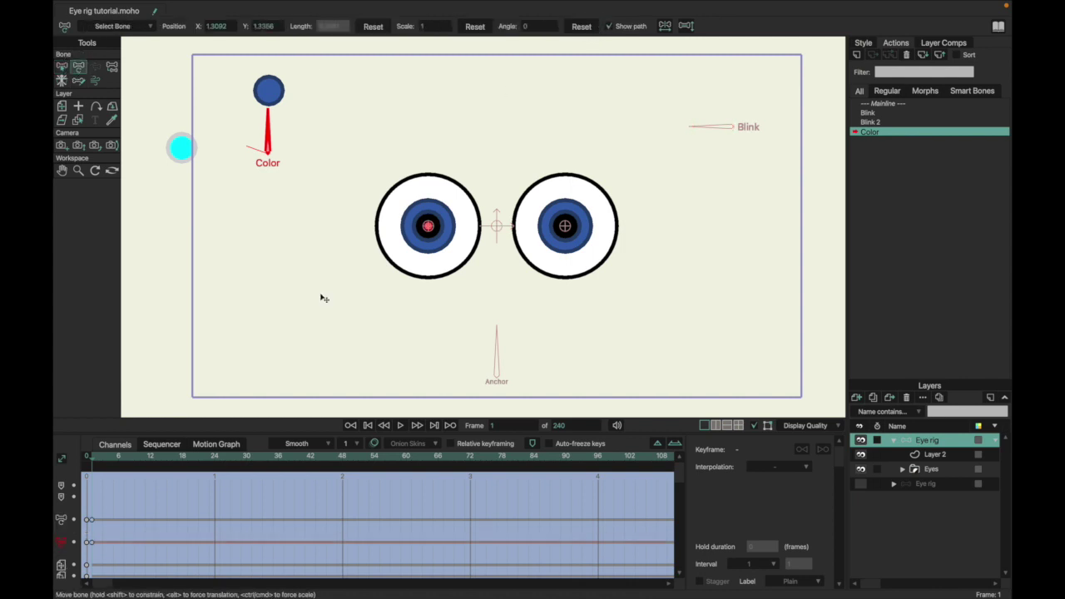
{"action": "left_click", "coordinate": [214, 455]}
{"action": "left_click_drag", "start_coordinate": [285, 133], "coordinate": [217, 170]}
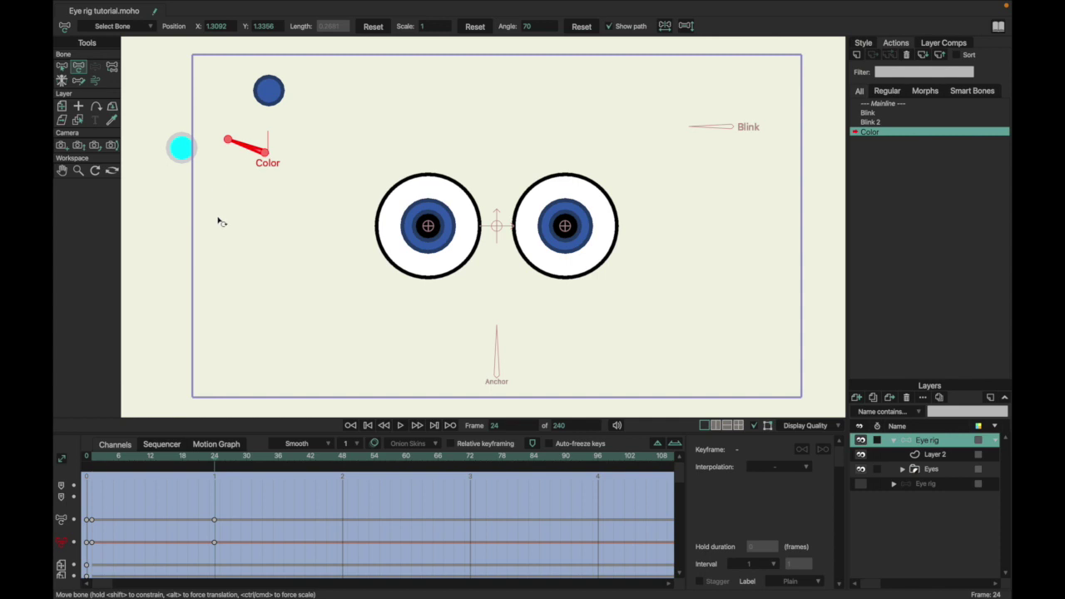
Return to the mainline and rename Layer 2 as color
{"action": "left_click", "coordinate": [888, 104]}
{"action": "left_click", "coordinate": [921, 455]}
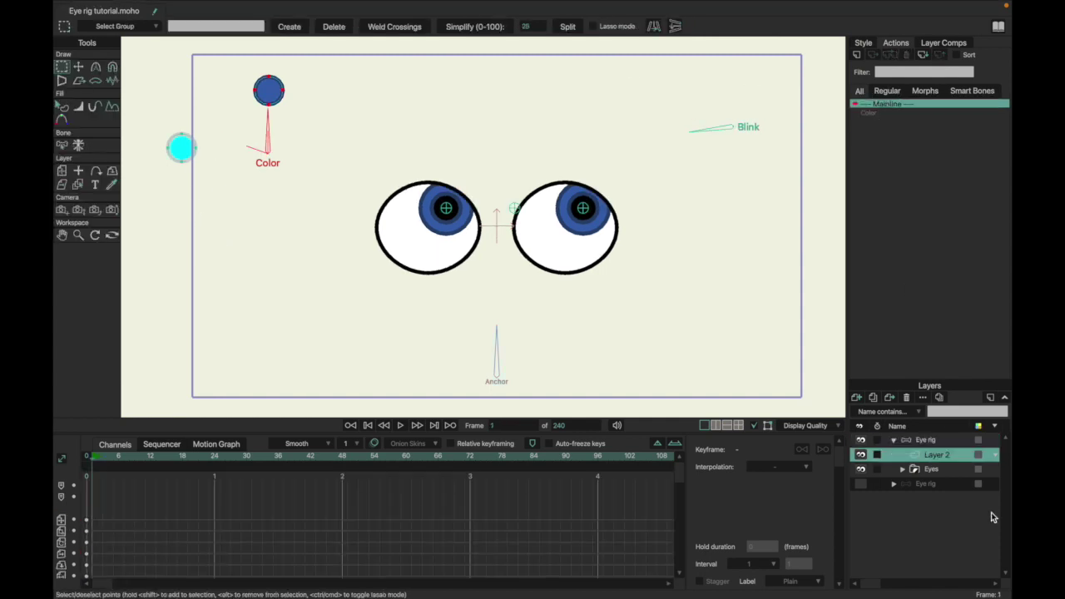
{"action": "double_click", "coordinate": [933, 454]}
{"action": "type", "text": "c"}
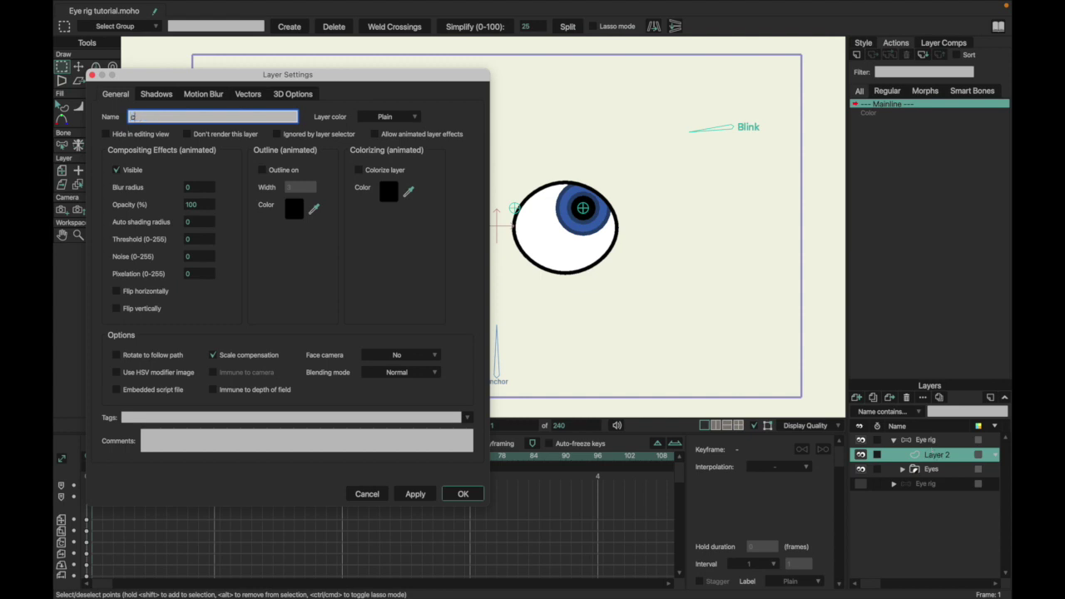
{"action": "key", "text": "Return"}
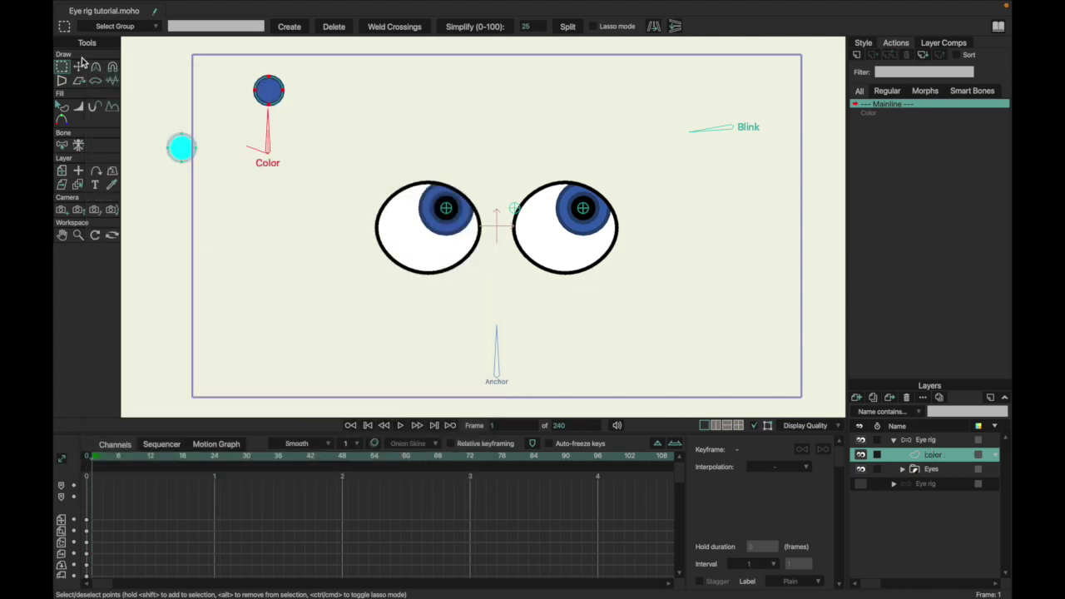
Move the cyan circle closer to the blue circle, placing it at frame 0
{"action": "key", "text": "t"}
{"action": "left_click", "coordinate": [179, 150]}
{"action": "left_click_drag", "start_coordinate": [179, 208], "coordinate": [229, 162]}
{"action": "key", "text": "ctrl+z"}
{"action": "key", "text": "ctrl+Left"}
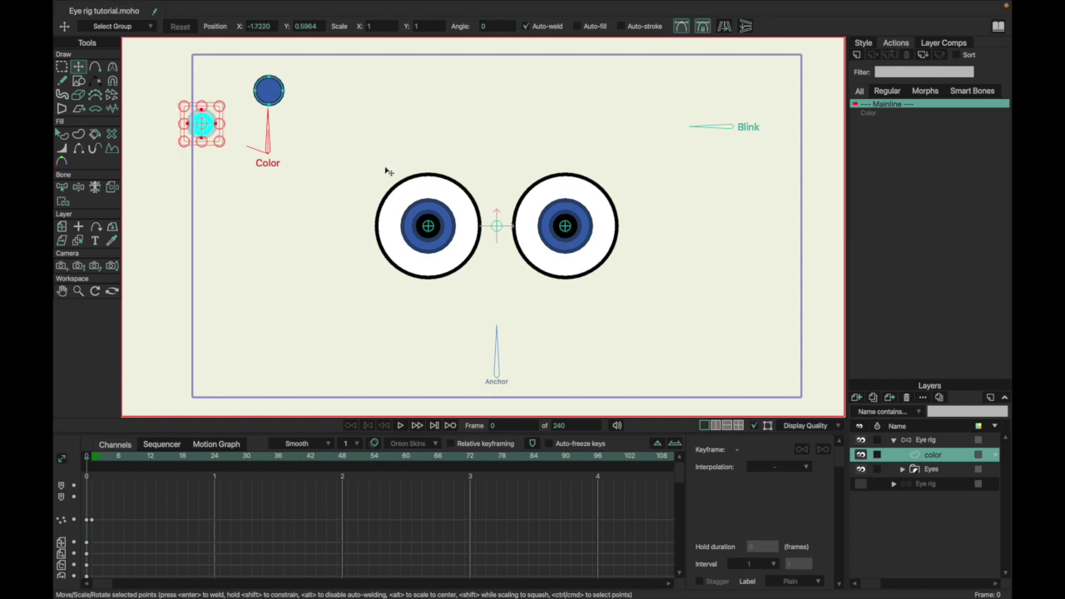
In the Color action at frame 1, select both eyes' iris and pupil shapes on the Pupil layer and fill them cyan
{"action": "left_click", "coordinate": [901, 469]}
{"action": "left_click", "coordinate": [938, 485]}
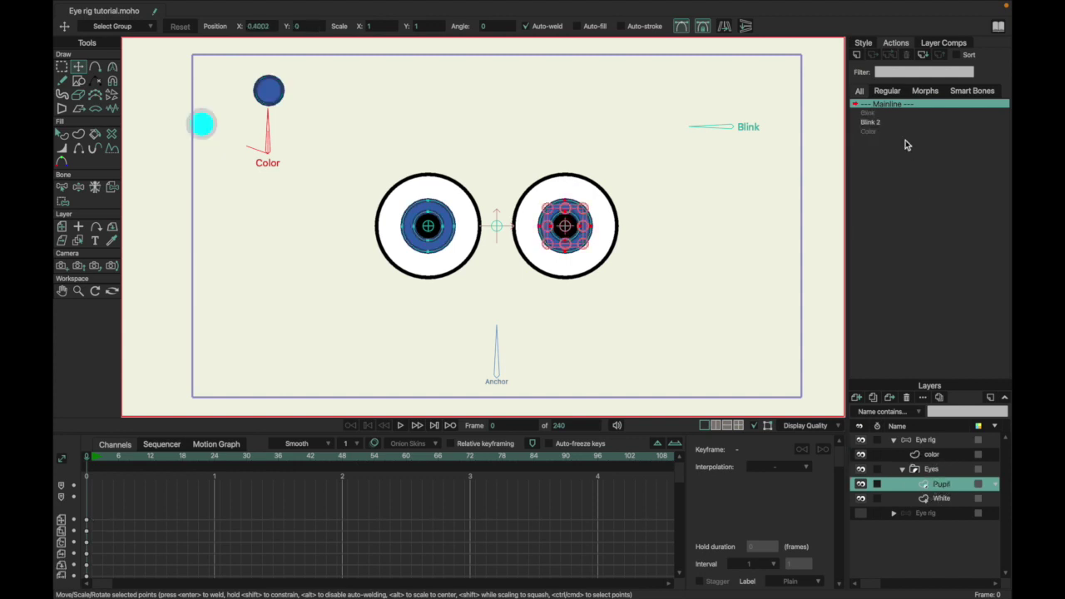
{"action": "double_click", "coordinate": [878, 130]}
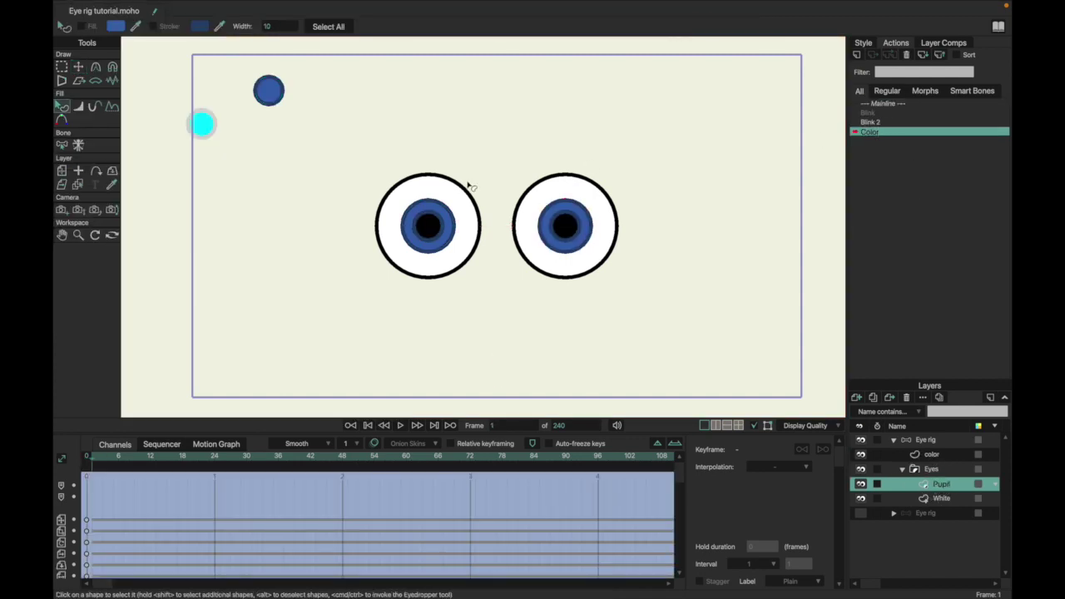
{"action": "left_click", "coordinate": [455, 226]}
{"action": "left_click", "coordinate": [547, 235], "text": "shift"}
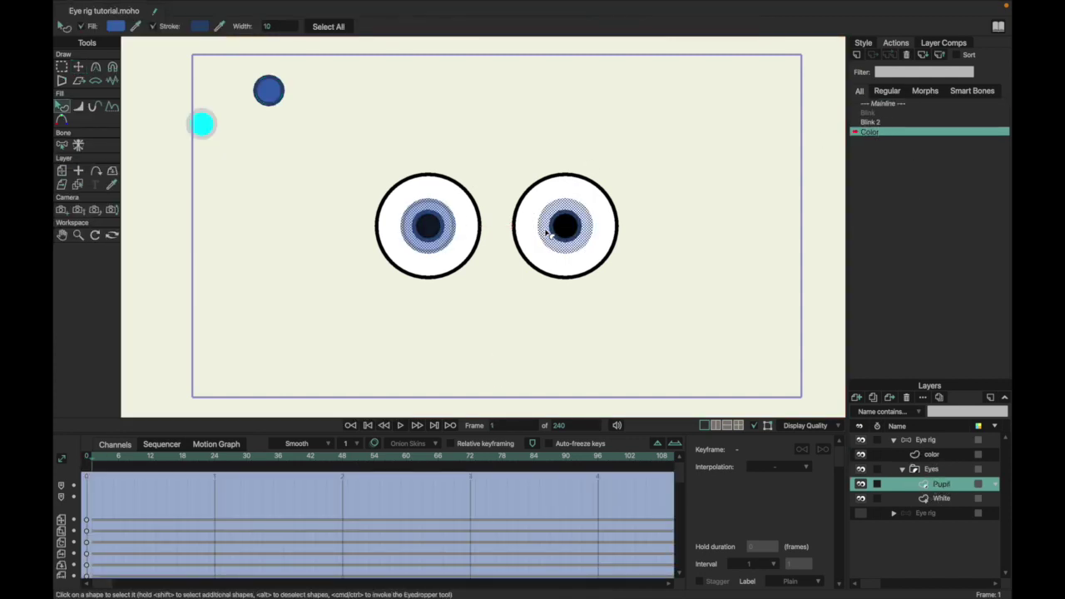
{"action": "left_click", "coordinate": [564, 226]}
{"action": "left_click", "coordinate": [429, 226], "text": "shift"}
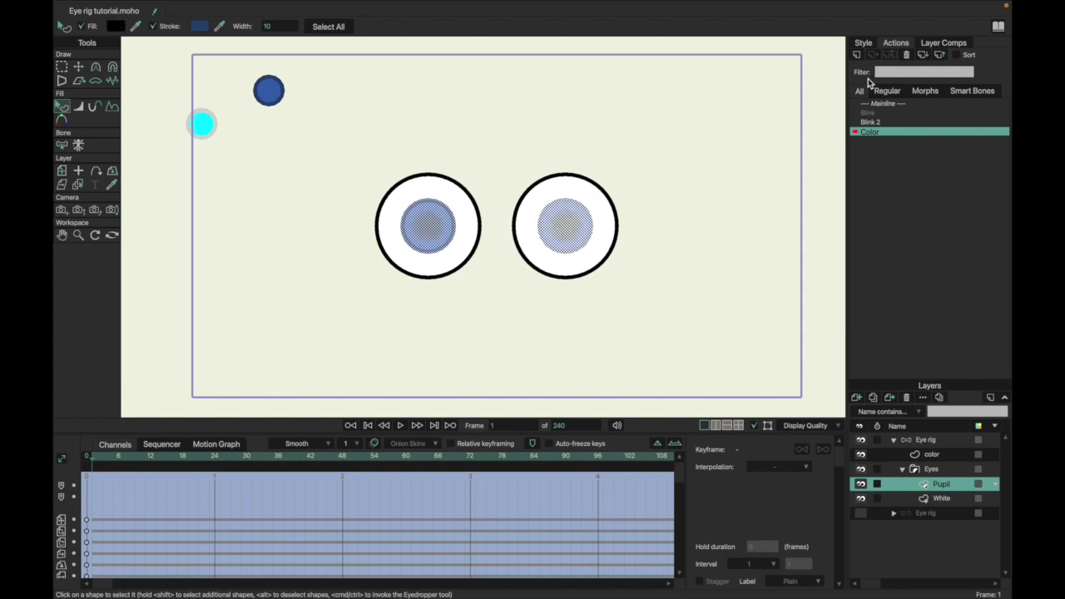
{"action": "left_click", "coordinate": [864, 43]}
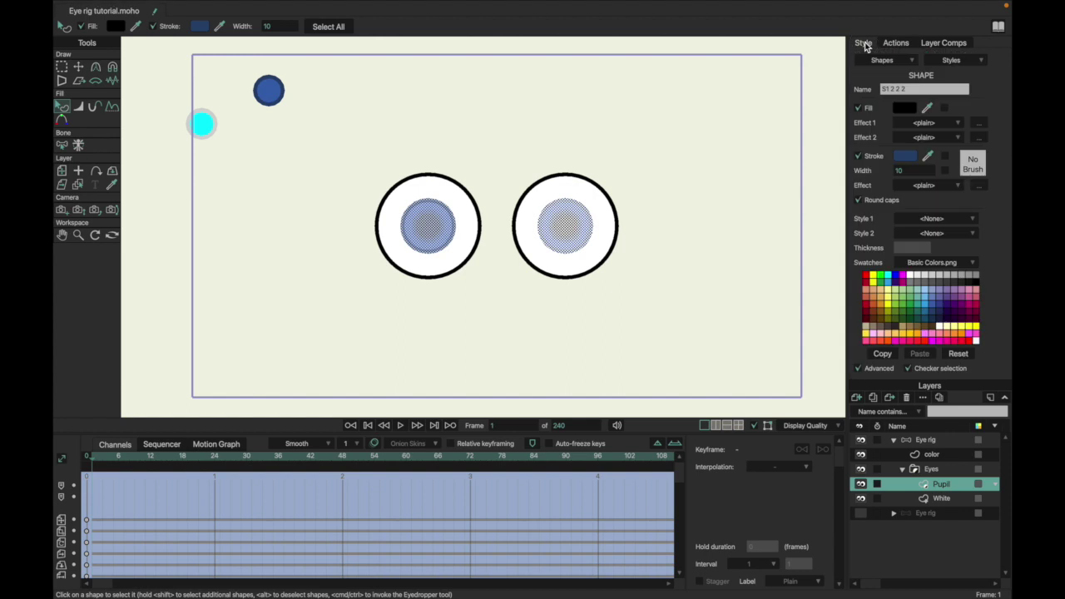
{"action": "left_click", "coordinate": [888, 278]}
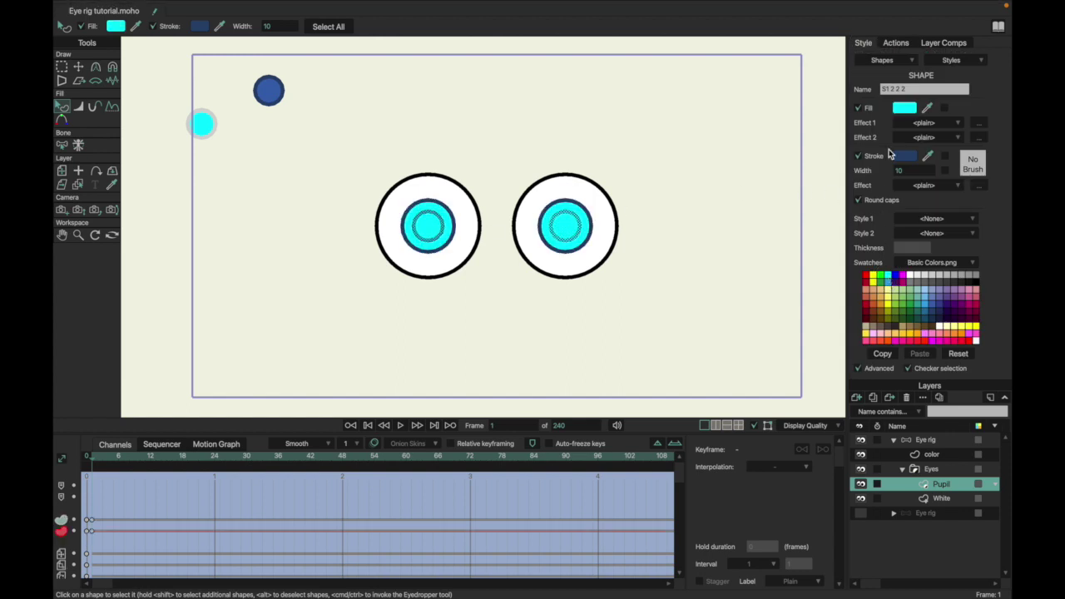
Set the stroke of both pupil shapes to the same cyan as their fill
{"action": "left_click", "coordinate": [926, 155]}
{"action": "left_click", "coordinate": [907, 108]}
{"action": "left_click", "coordinate": [501, 279]}
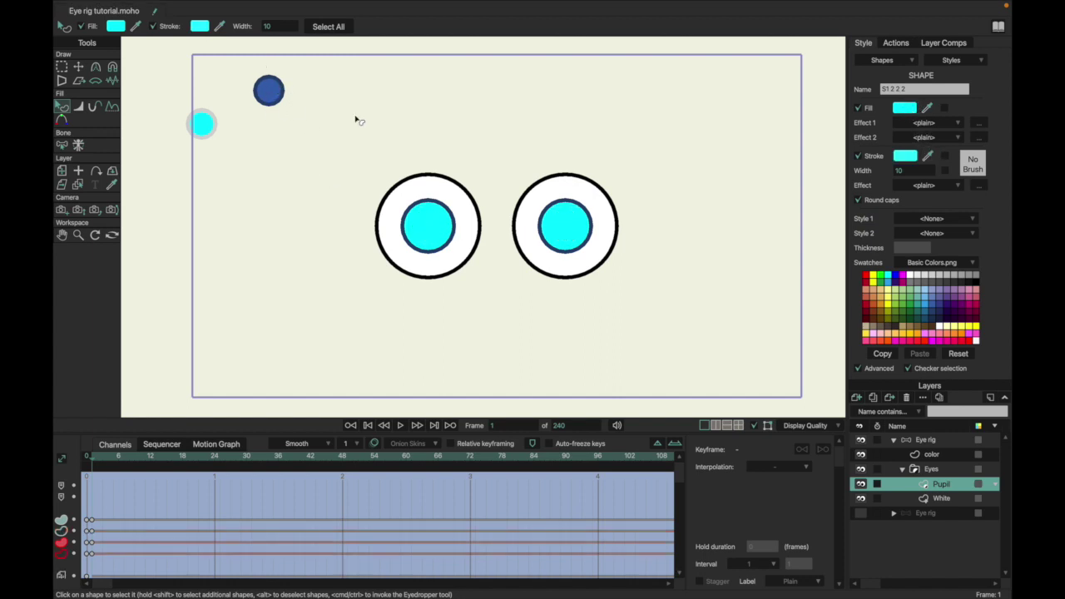
Select both iris shapes and set their stroke to the light grey sampled from the cyan circle's outline
{"action": "left_click", "coordinate": [453, 236]}
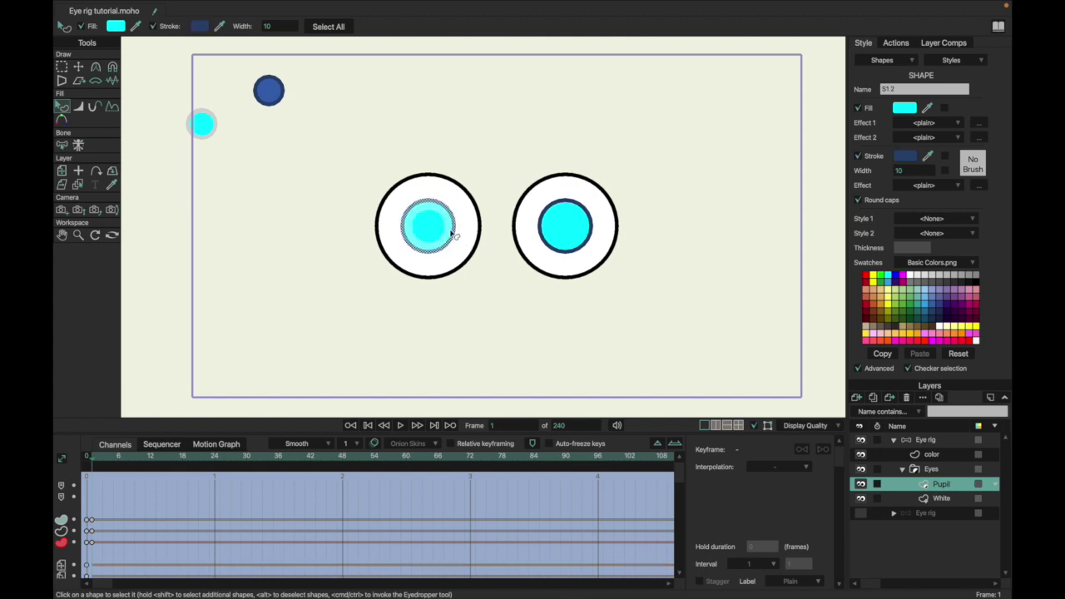
{"action": "left_click", "coordinate": [550, 243], "text": "shift"}
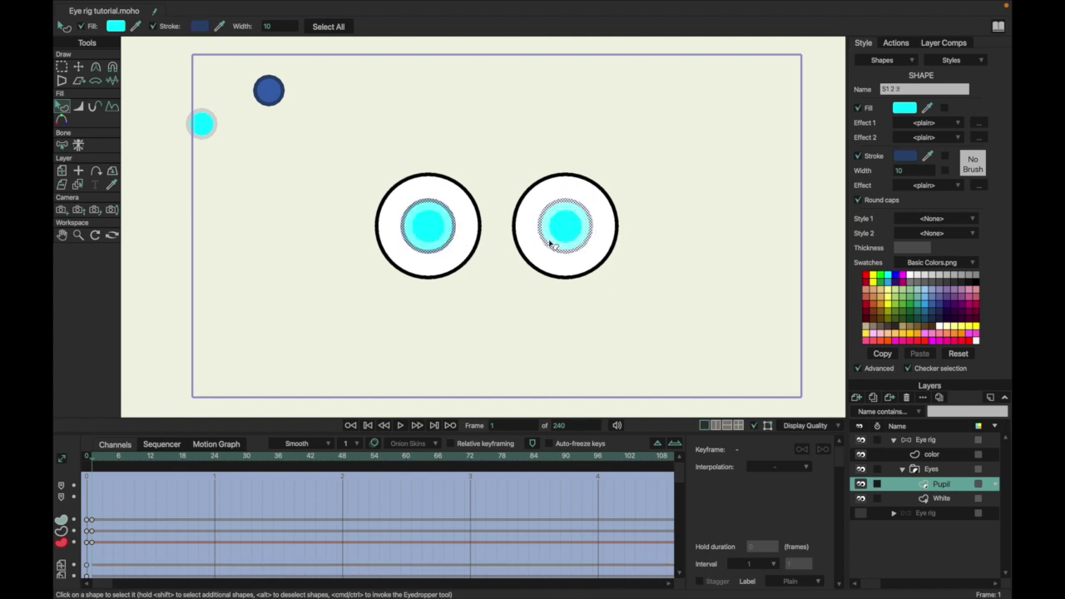
{"action": "left_click", "coordinate": [927, 155]}
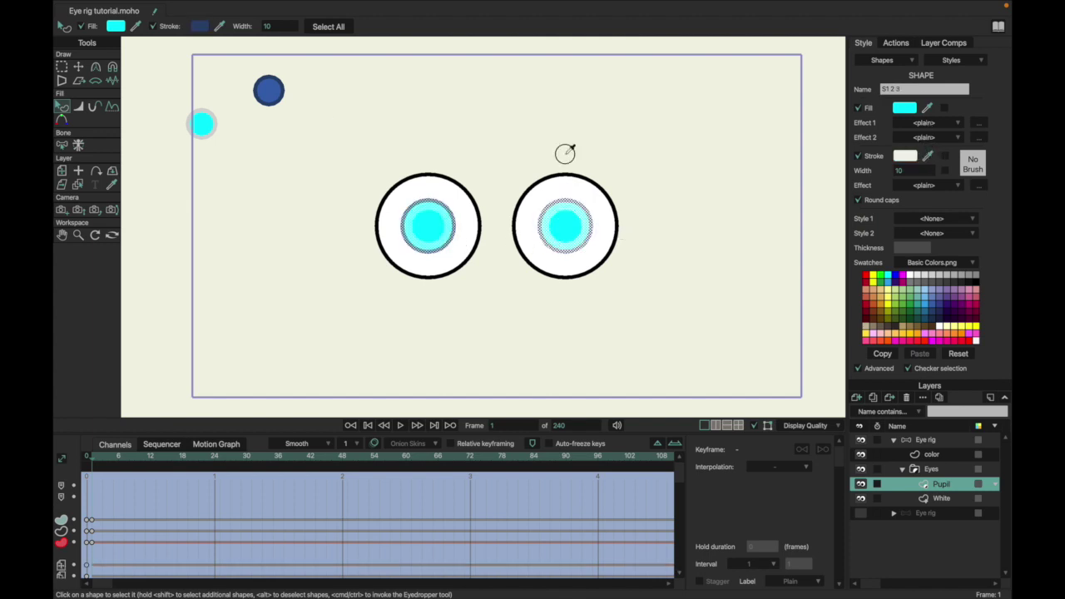
{"action": "left_click", "coordinate": [220, 150]}
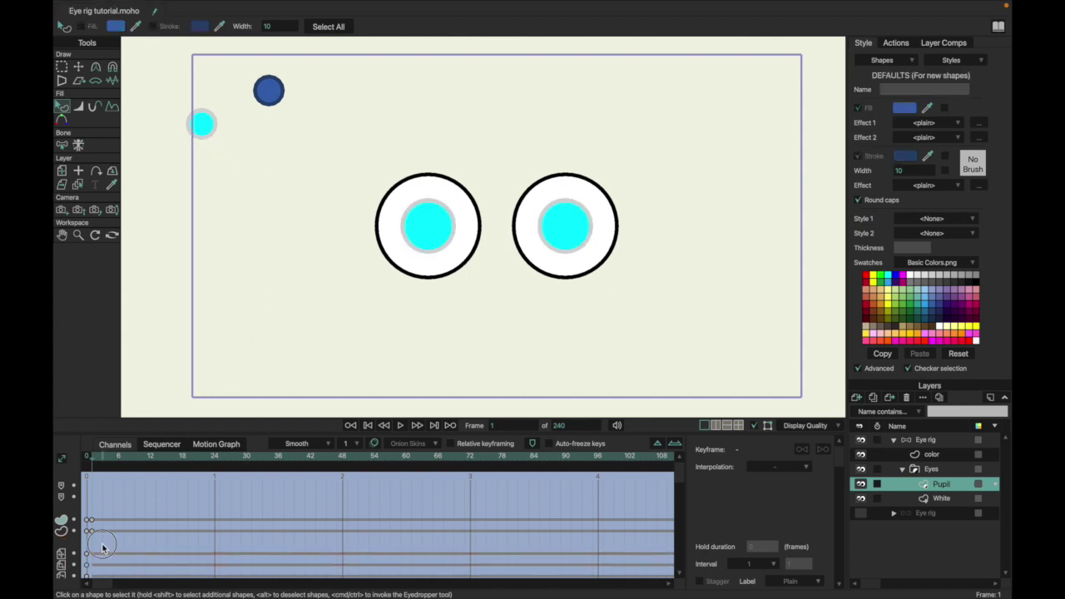
Move the Pupil layer's fill and stroke colour keyframes from frame 1 to frame 24
{"action": "left_click", "coordinate": [90, 519]}
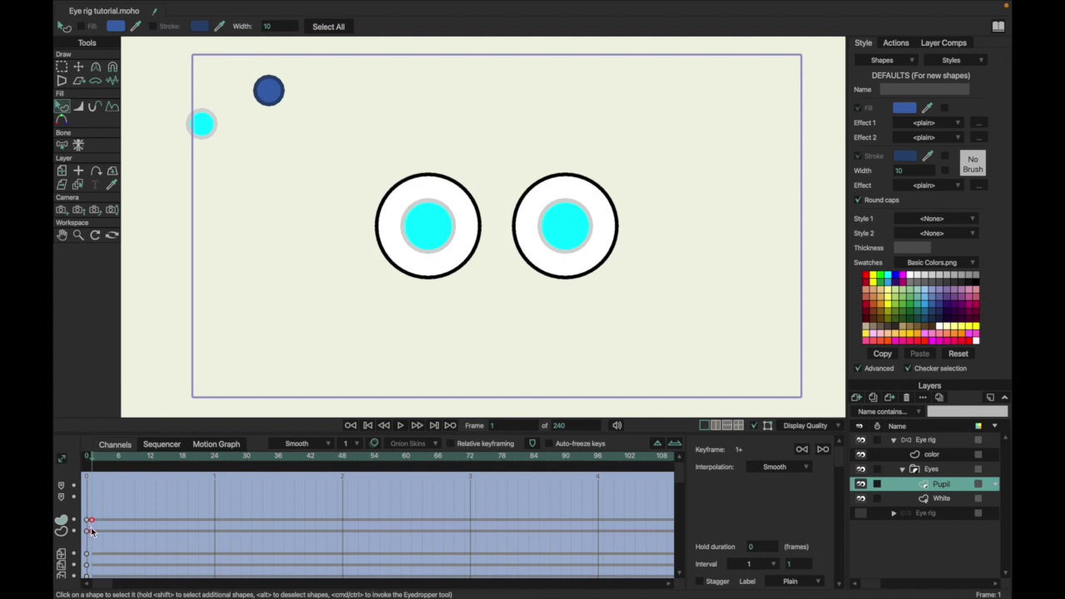
{"action": "left_click_drag", "start_coordinate": [92, 533], "coordinate": [217, 537]}
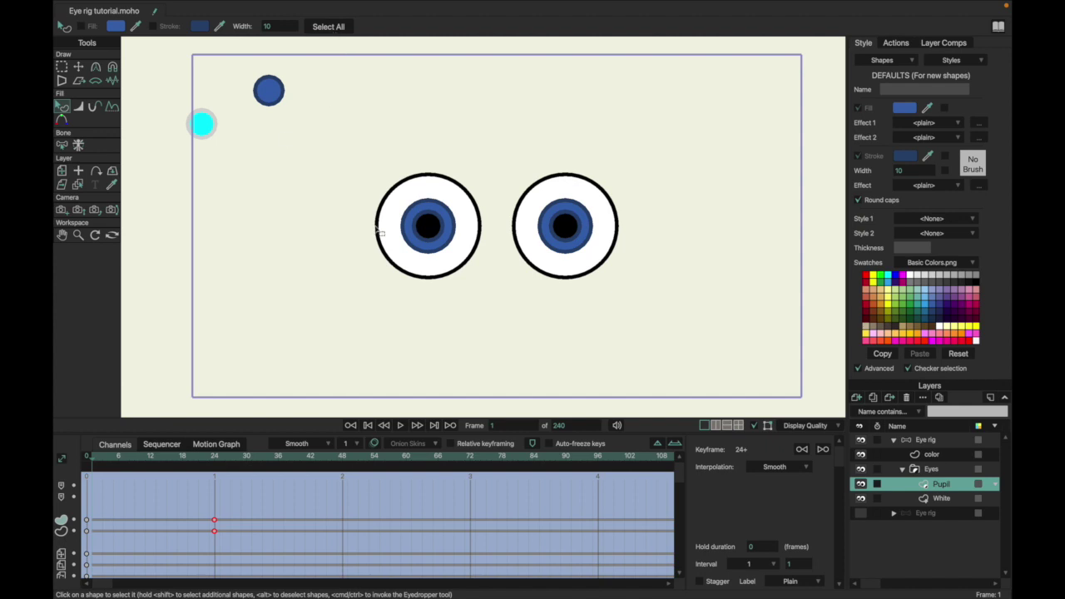
{"action": "key", "text": "g"}
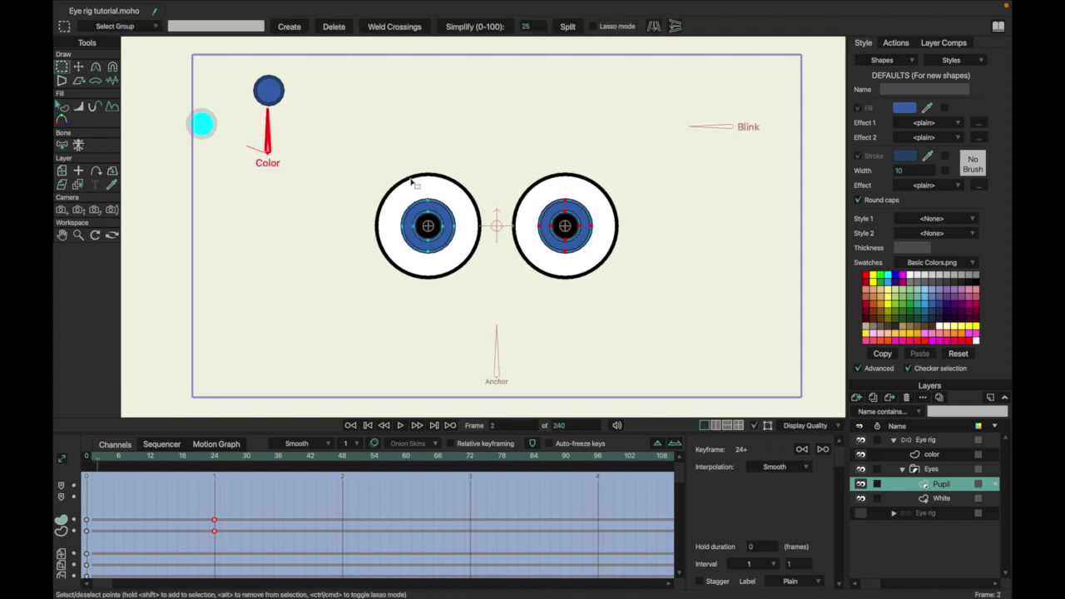
{"action": "left_click_drag", "start_coordinate": [379, 173], "coordinate": [630, 290]}
{"action": "key", "text": "q"}
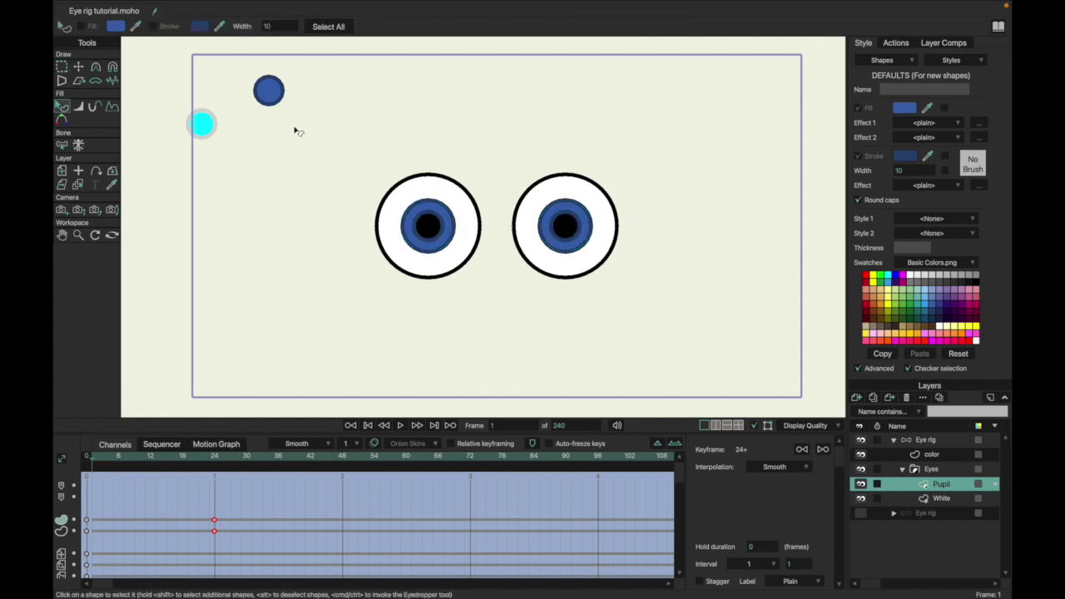
At frame 1, select both irises and pupils and key their stroke with the dark blue of the blue circle's outline
{"action": "left_click", "coordinate": [449, 242]}
{"action": "left_click", "coordinate": [545, 240], "text": "shift"}
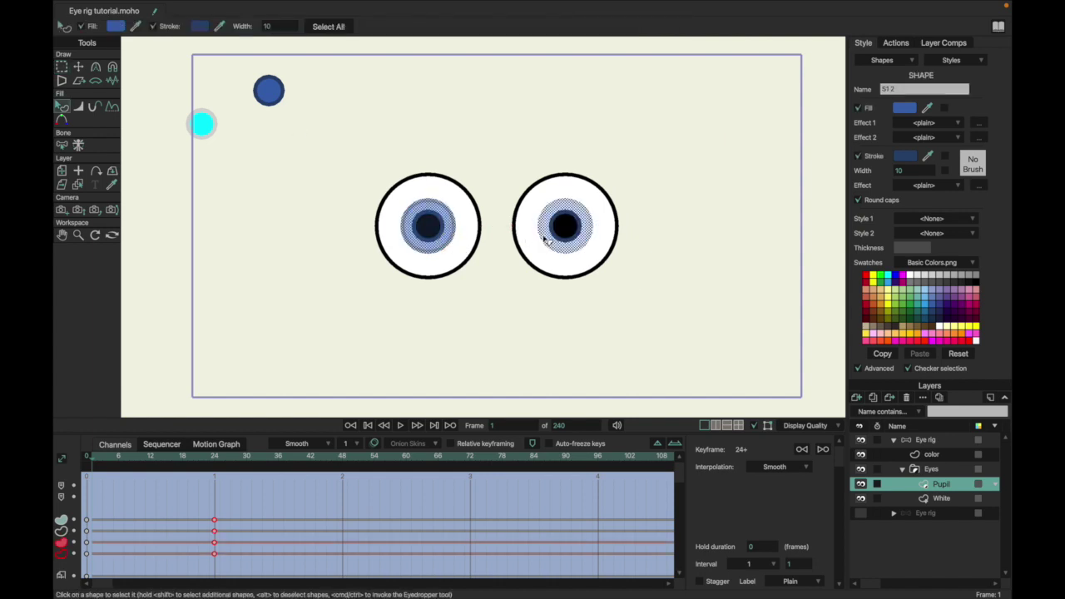
{"action": "left_click", "coordinate": [439, 233], "text": "shift"}
{"action": "left_click", "coordinate": [562, 228], "text": "shift"}
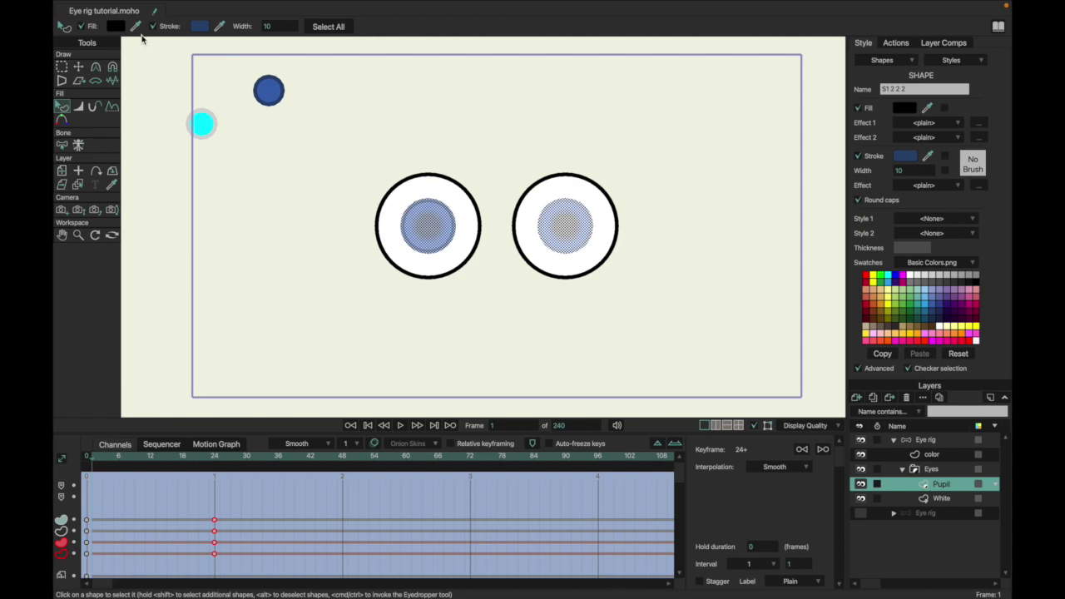
{"action": "left_click", "coordinate": [219, 26]}
{"action": "left_click", "coordinate": [261, 79]}
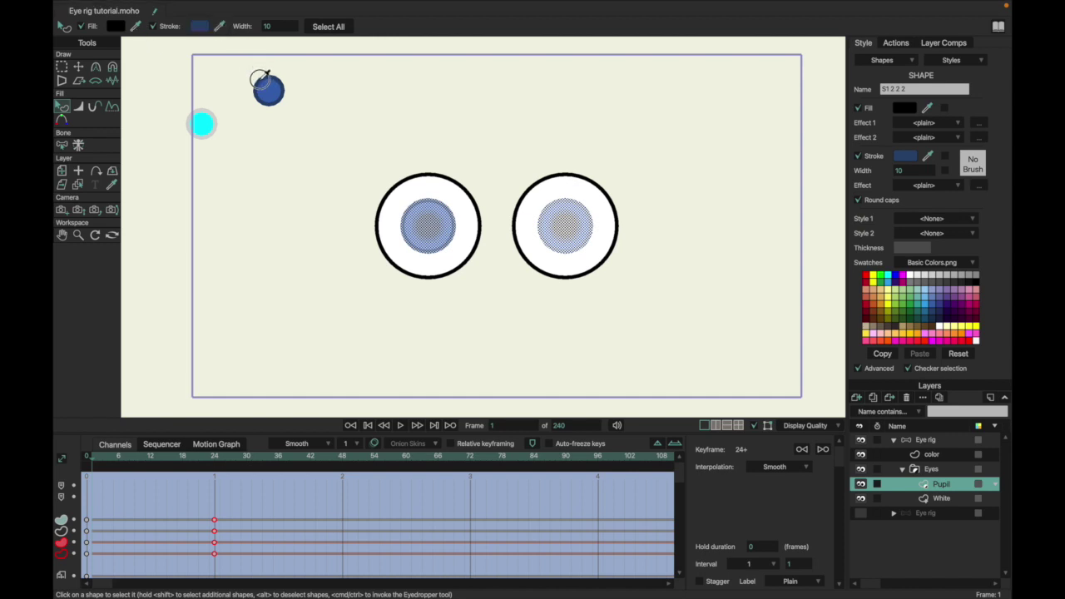
Key the irises' blue fill and the pupils' black fill at frame 1, and check the colours at frame 24
{"action": "left_click", "coordinate": [408, 214]}
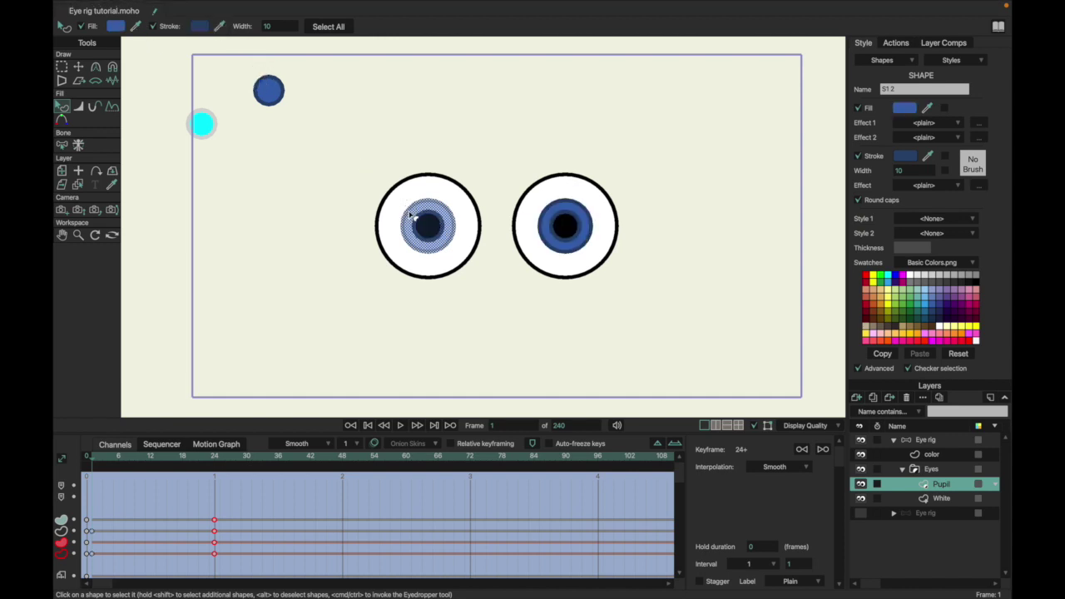
{"action": "left_click", "coordinate": [546, 236], "text": "shift"}
{"action": "left_click", "coordinate": [116, 26]}
{"action": "left_click", "coordinate": [249, 90]}
{"action": "left_click", "coordinate": [429, 227]}
{"action": "left_click", "coordinate": [568, 227], "text": "shift"}
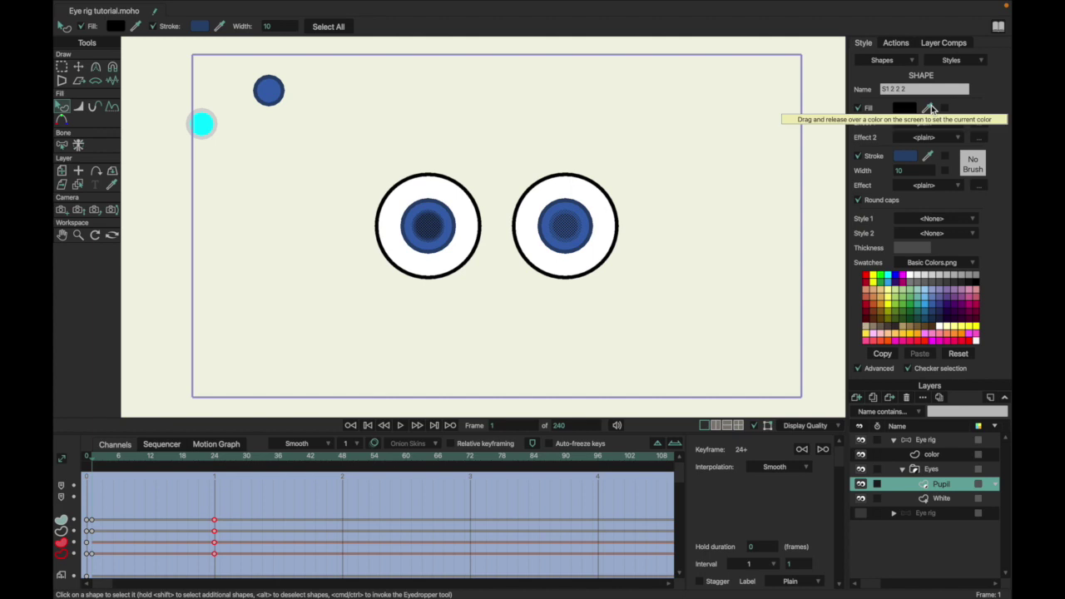
{"action": "left_click", "coordinate": [808, 297]}
{"action": "left_click", "coordinate": [216, 462]}
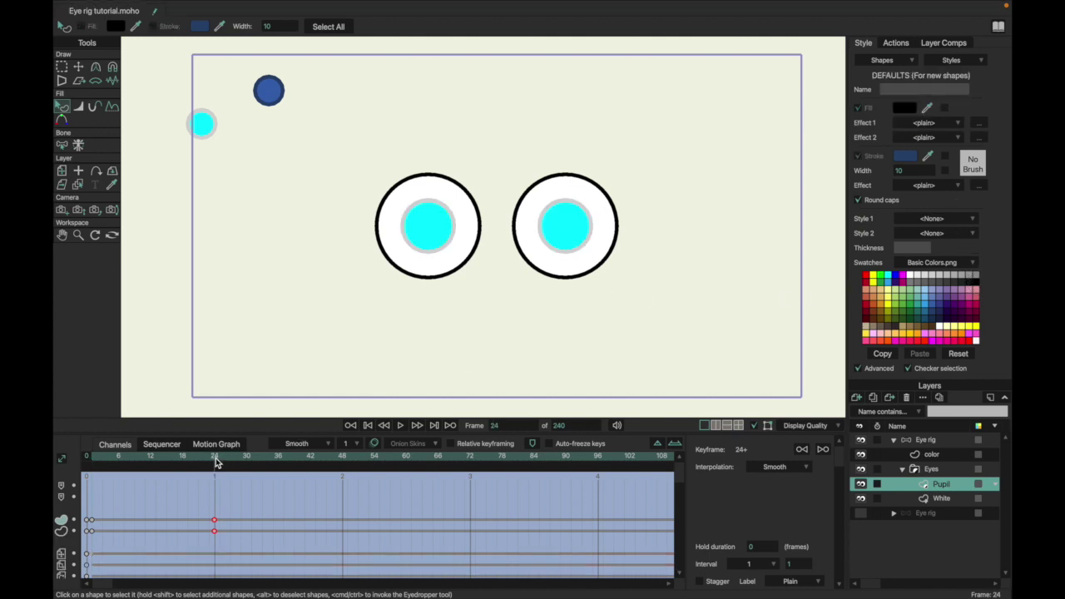
Return the Eye rig layer to the mainline and rotate the Color bone toward the cyan circle at frame 1
{"action": "left_click", "coordinate": [927, 441]}
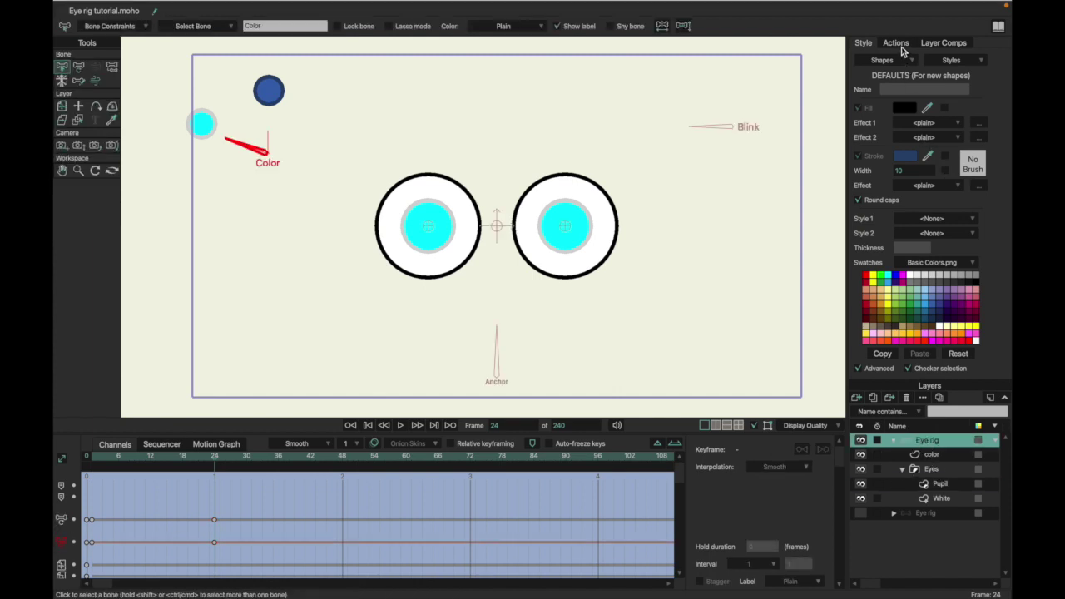
{"action": "left_click", "coordinate": [907, 41]}
{"action": "double_click", "coordinate": [885, 104]}
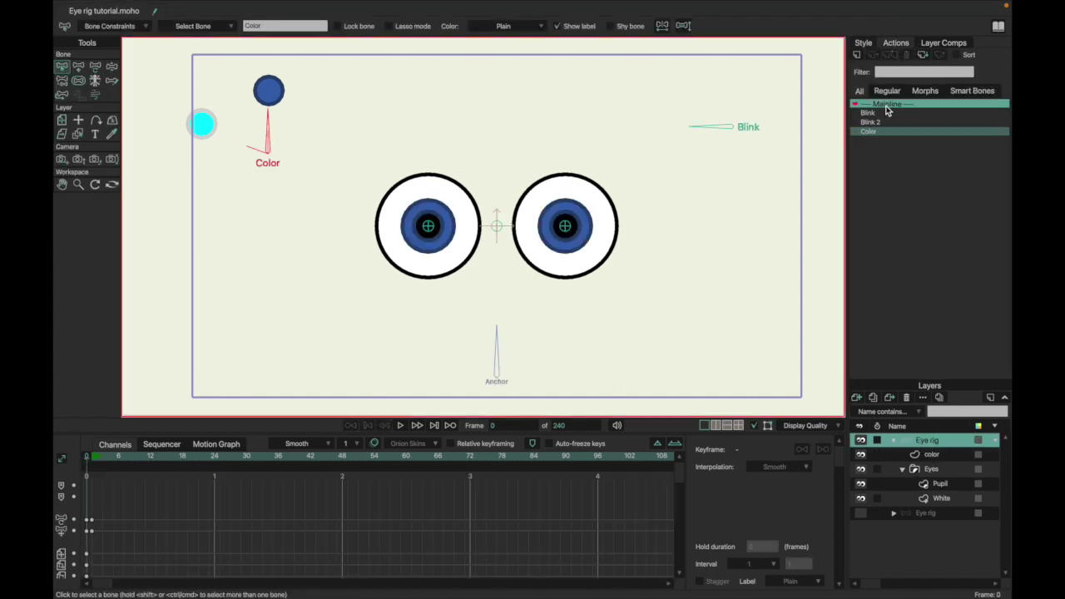
{"action": "left_click", "coordinate": [94, 66]}
{"action": "key", "text": "ctrl+Right"}
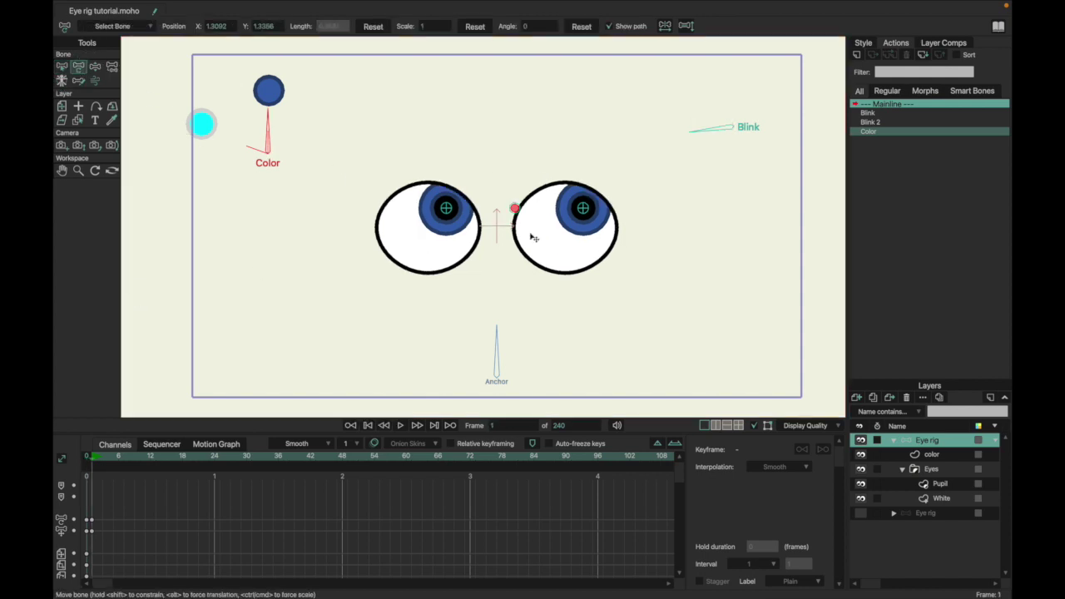
{"action": "left_click_drag", "start_coordinate": [290, 128], "coordinate": [221, 158]}
Rotate the Blink bone and move the pupil control bone back near the centre between the eyes
{"action": "left_click_drag", "start_coordinate": [509, 208], "coordinate": [488, 222]}
{"action": "left_click_drag", "start_coordinate": [717, 129], "coordinate": [632, 119]}
{"action": "left_click", "coordinate": [505, 214]}
{"action": "mouse_move", "coordinate": [505, 214]}
{"action": "left_mouse_down"}
{"action": "mouse_move", "coordinate": [455, 226]}
{"action": "mouse_move", "coordinate": [504, 211]}
{"action": "mouse_move", "coordinate": [498, 250]}
{"action": "mouse_move", "coordinate": [490, 188]}
{"action": "mouse_move", "coordinate": [507, 245]}
{"action": "mouse_move", "coordinate": [491, 192]}
{"action": "mouse_move", "coordinate": [525, 242]}
{"action": "mouse_move", "coordinate": [496, 223]}
{"action": "left_mouse_up"}
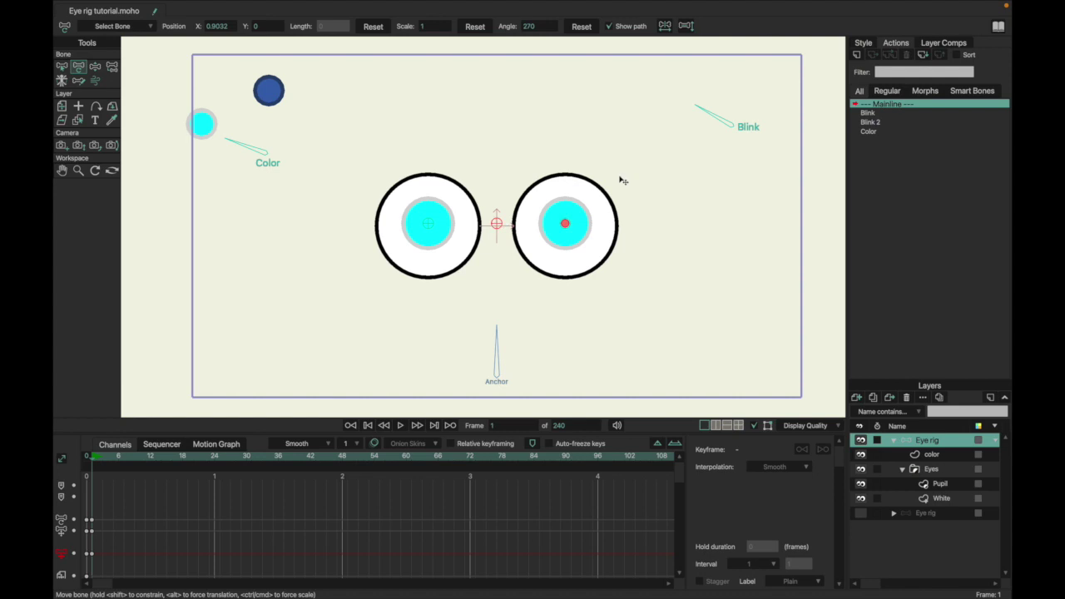
Preview the Color action's halfway colours at frame 12, return to the mainline and select the Blink bone
{"action": "left_click", "coordinate": [873, 131]}
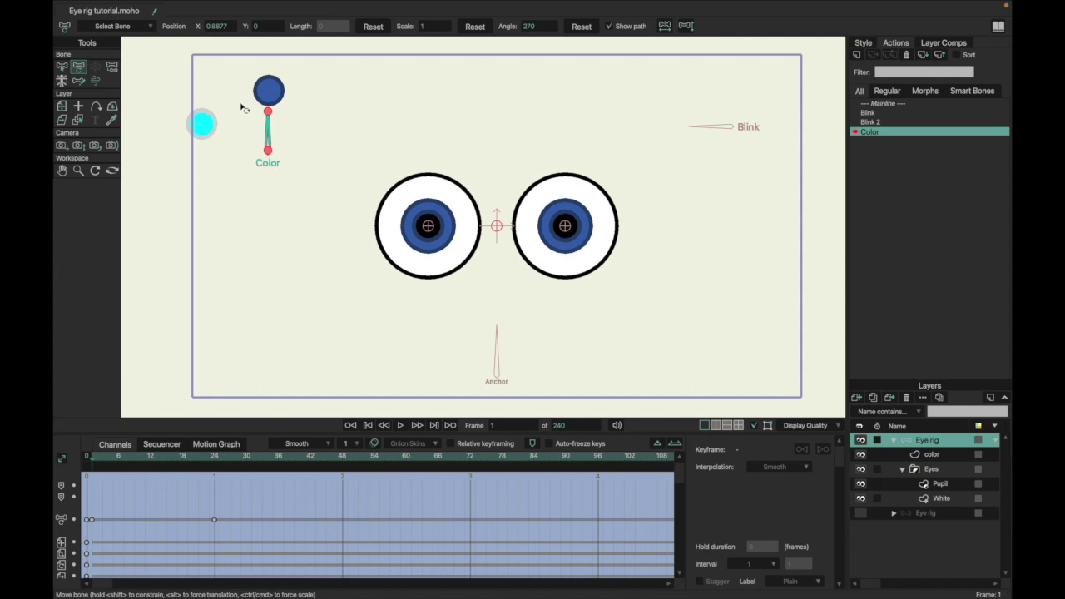
{"action": "left_click", "coordinate": [150, 458]}
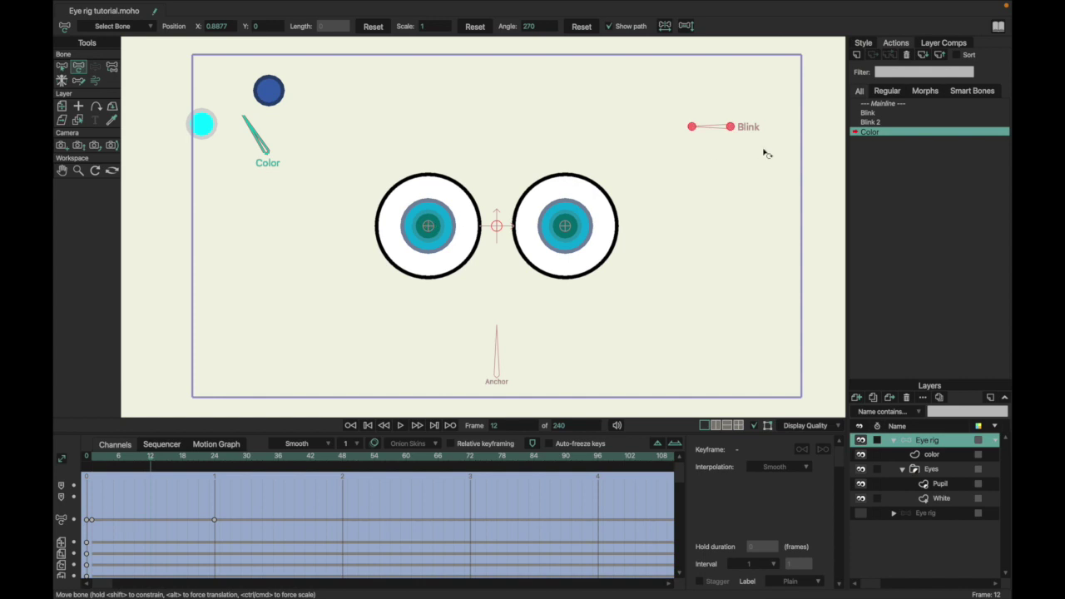
{"action": "left_click", "coordinate": [875, 104]}
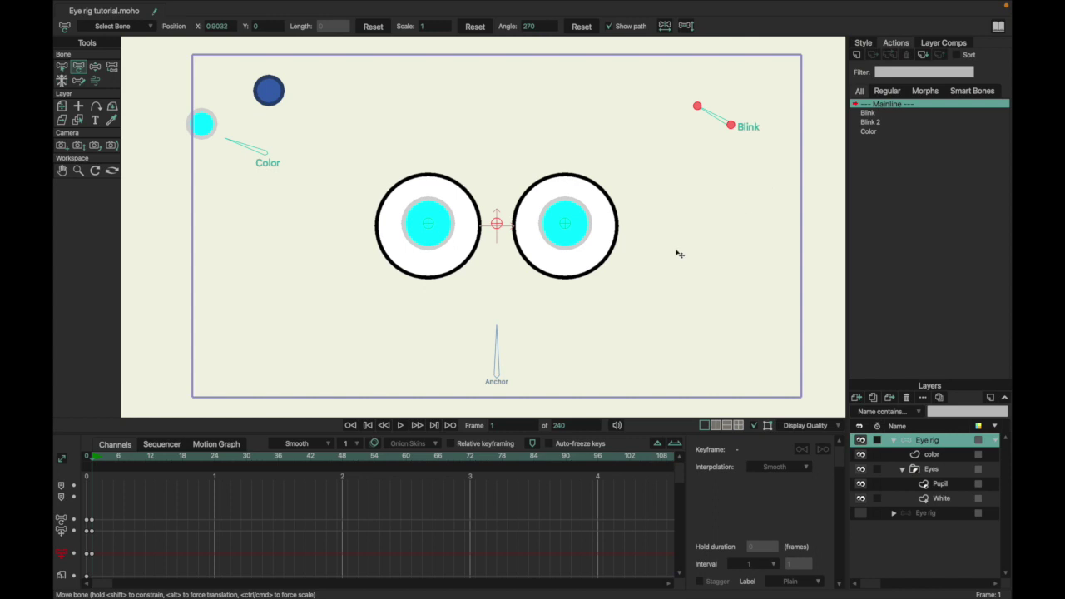
{"action": "left_click", "coordinate": [703, 241]}
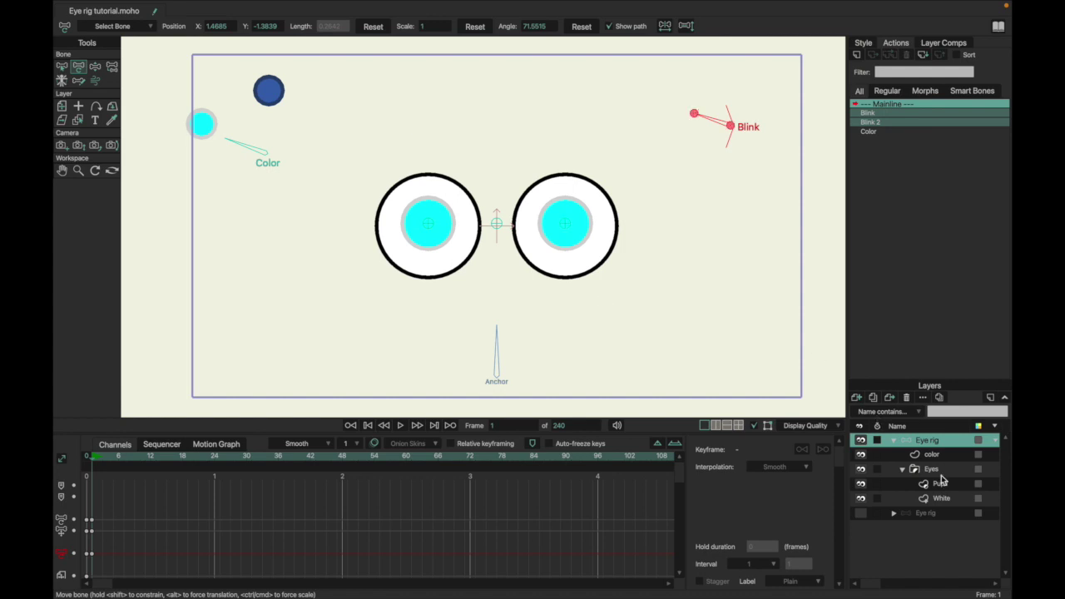
Duplicate the Eyes group and rename the original group as Control
{"action": "left_click", "coordinate": [903, 469]}
{"action": "left_click", "coordinate": [929, 471]}
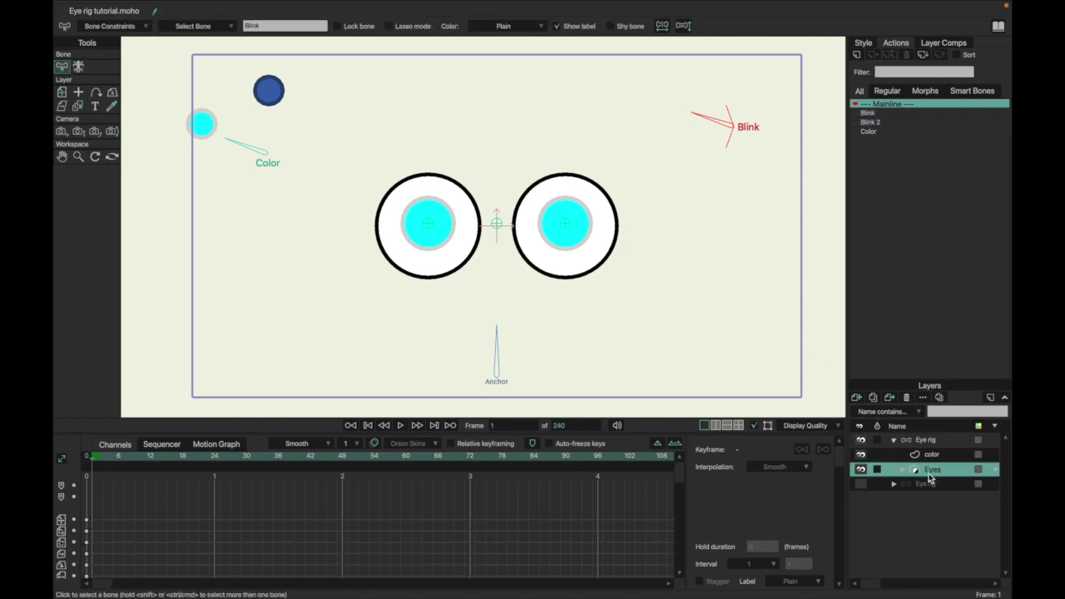
{"action": "left_click", "coordinate": [872, 396]}
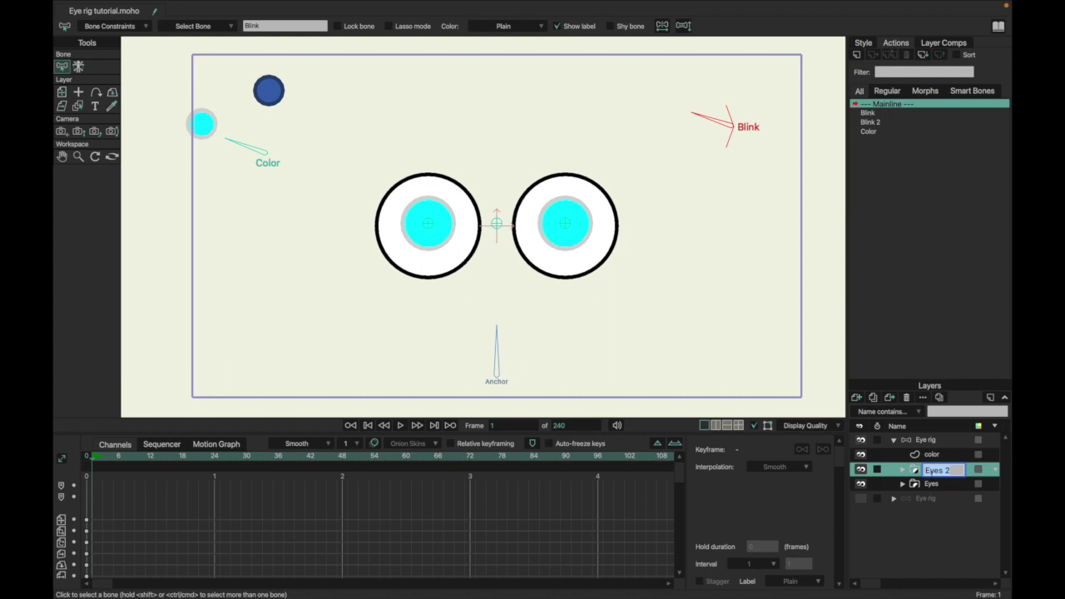
{"action": "double_click", "coordinate": [919, 485]}
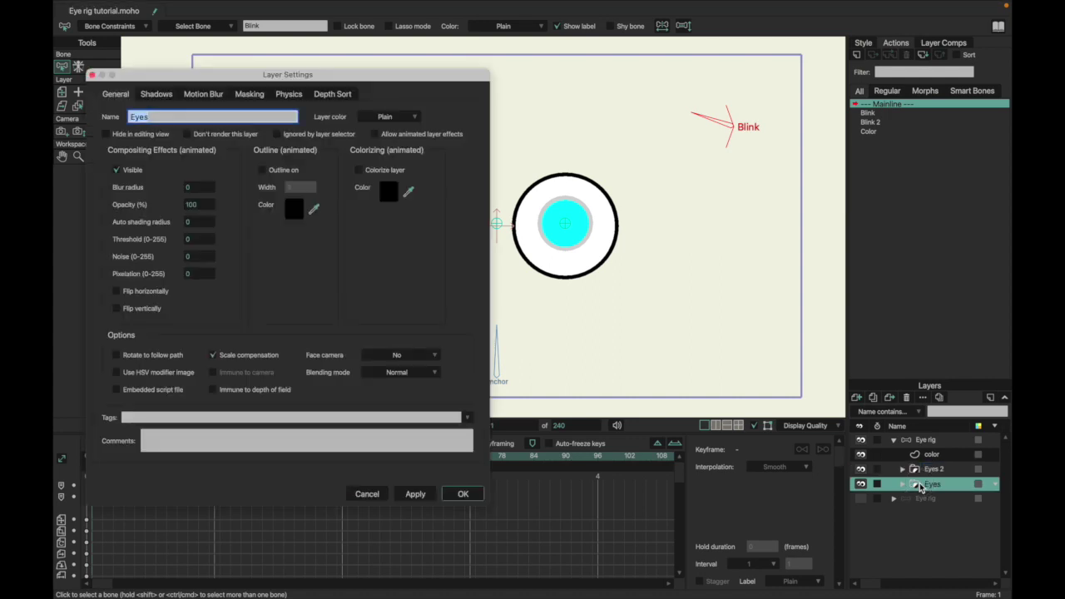
{"action": "type", "text": "Control"}
{"action": "key", "text": "Return"}
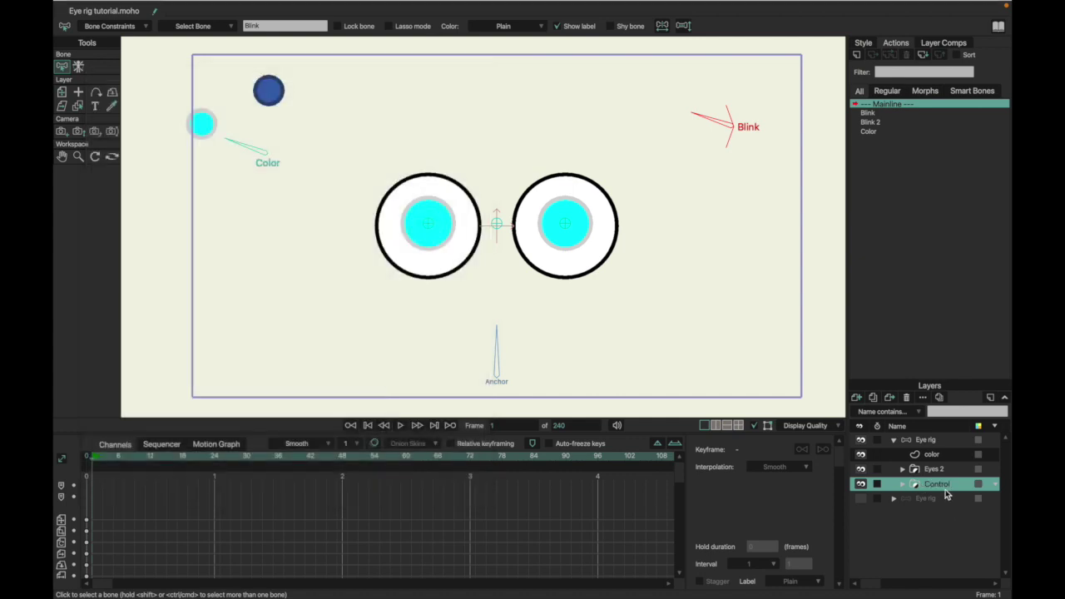
Rename the duplicated Eyes 2 group as Eyes
{"action": "left_click", "coordinate": [937, 470]}
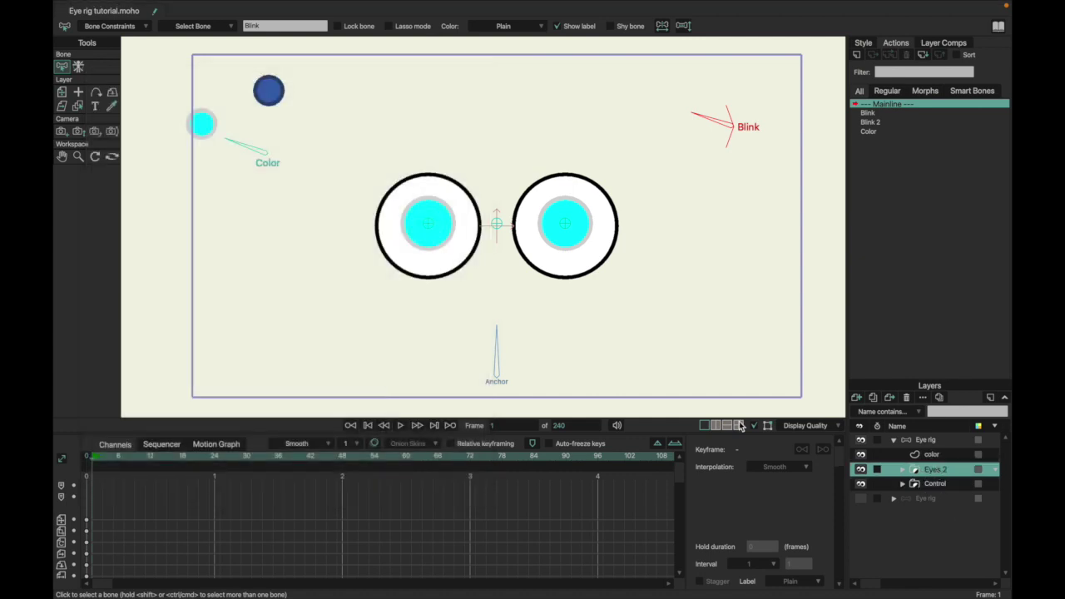
{"action": "double_click", "coordinate": [935, 471]}
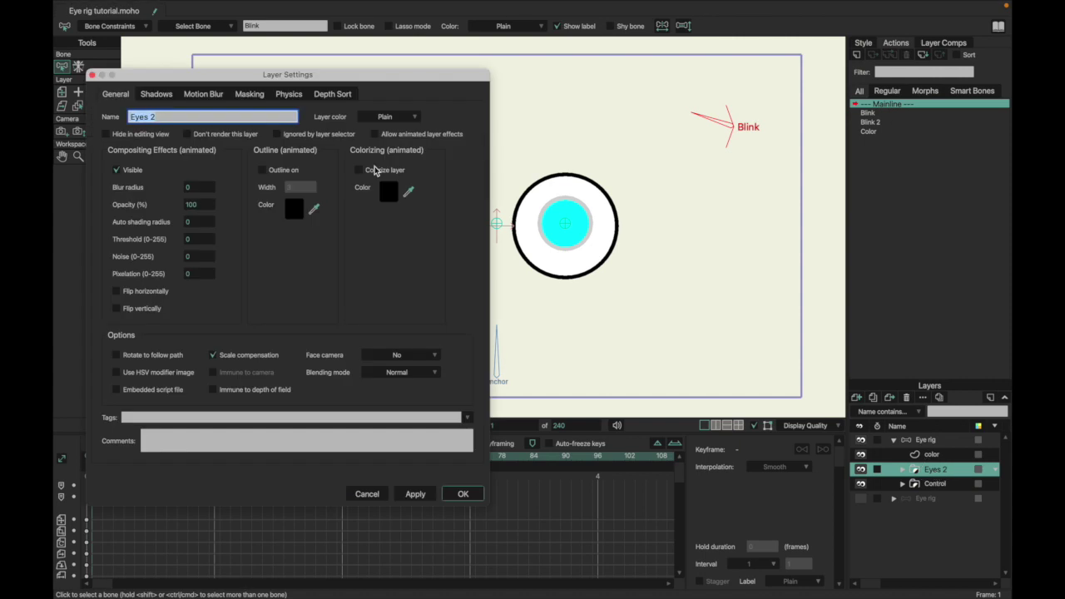
{"action": "left_click", "coordinate": [202, 118]}
{"action": "key", "text": "BackSpace"}
{"action": "key", "text": "BackSpace"}
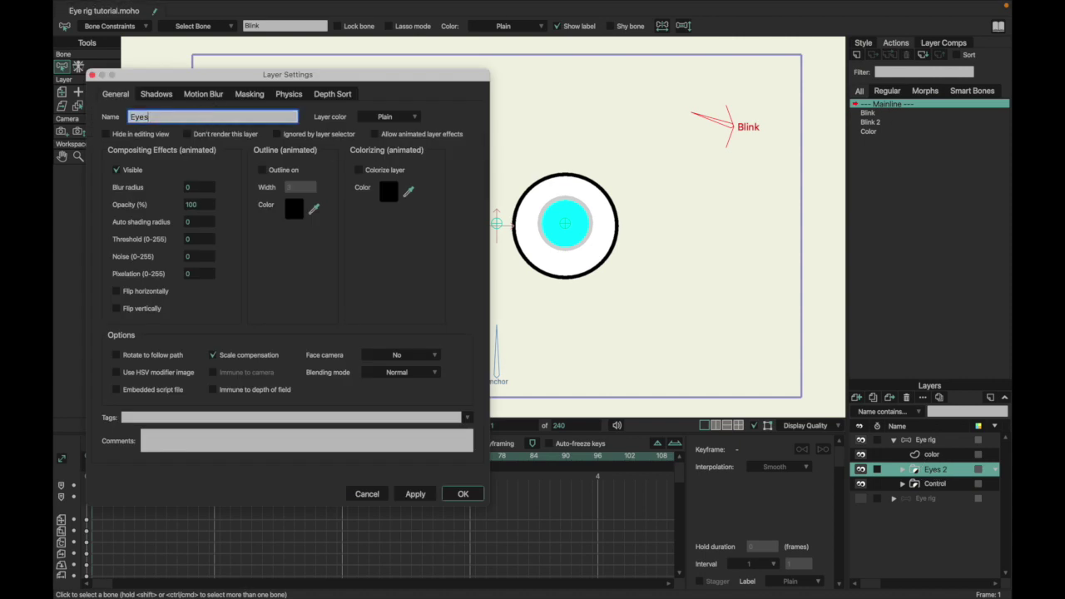
{"action": "key", "text": "Return"}
Set the Control group not to render in its layer settings
{"action": "left_click", "coordinate": [935, 489]}
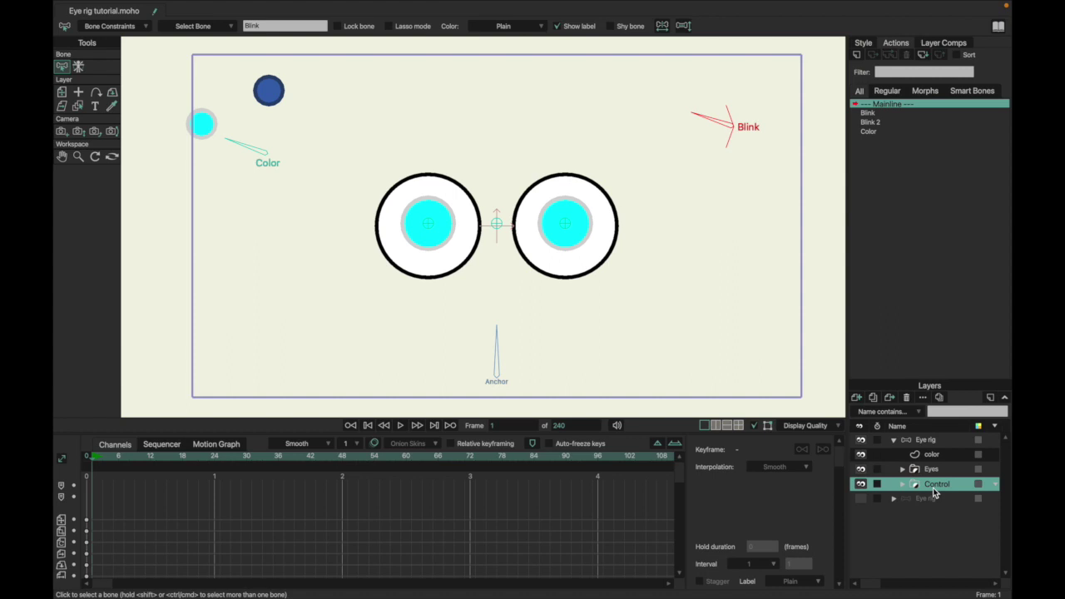
{"action": "double_click", "coordinate": [930, 487]}
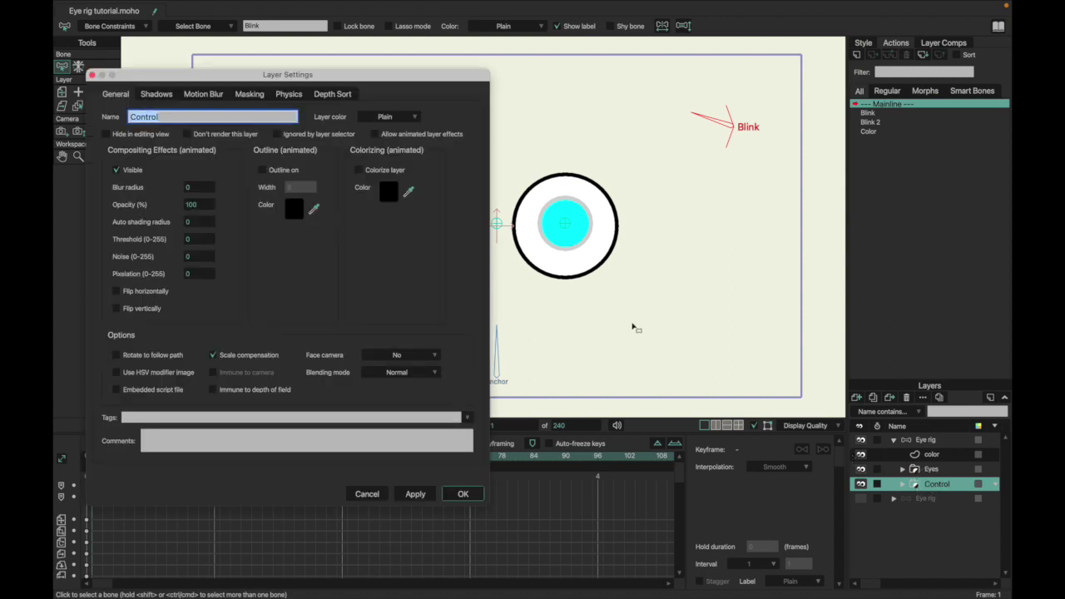
{"action": "left_click", "coordinate": [188, 135]}
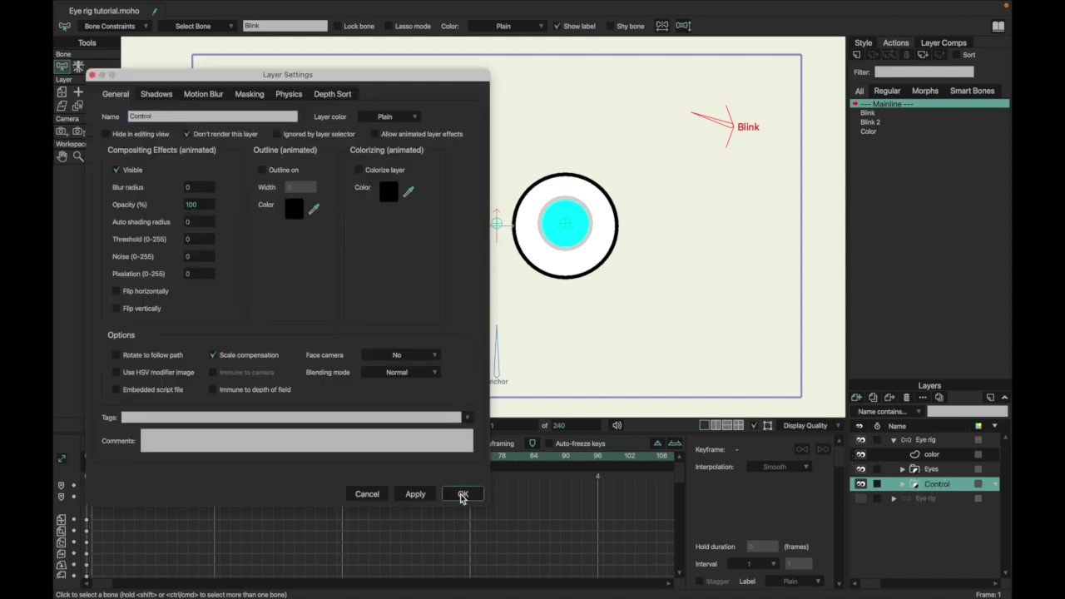
{"action": "left_click", "coordinate": [462, 494]}
Move the whole Eye rig layer up and outside the camera frame, to about X 2.90, Y 1.03 at frame 1
{"action": "left_click", "coordinate": [931, 440]}
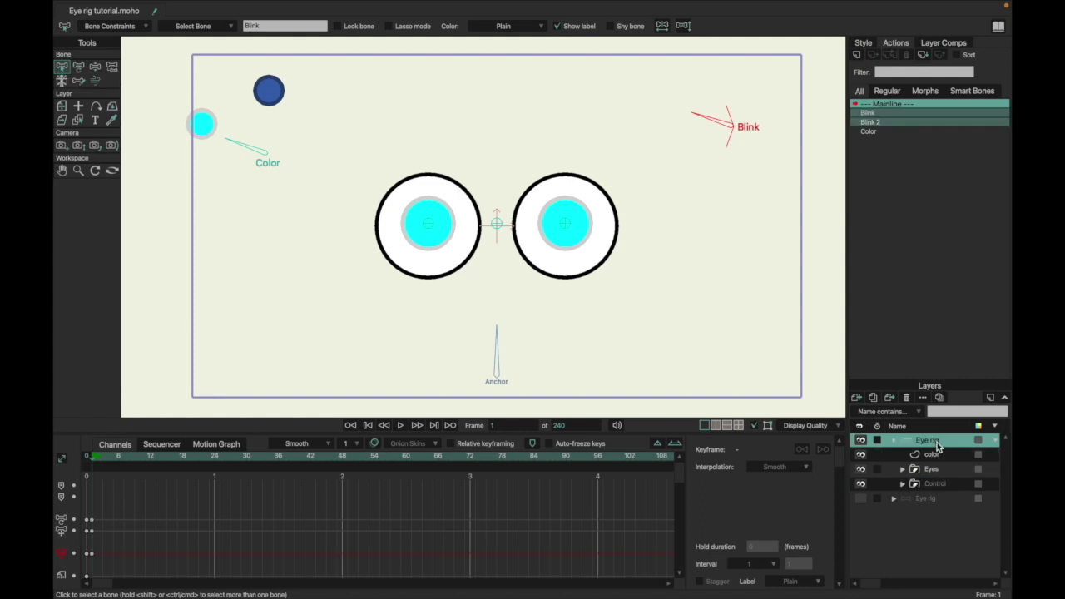
{"action": "scroll", "coordinate": [621, 346], "scroll_direction": "down", "scroll_amount": 2}
{"action": "left_click", "coordinate": [62, 106]}
{"action": "left_click_drag", "start_coordinate": [451, 282], "coordinate": [701, 180]}
Add a new vector layer above the Eye rig layers at frame 0
{"action": "left_click", "coordinate": [901, 441]}
{"action": "left_click", "coordinate": [857, 398]}
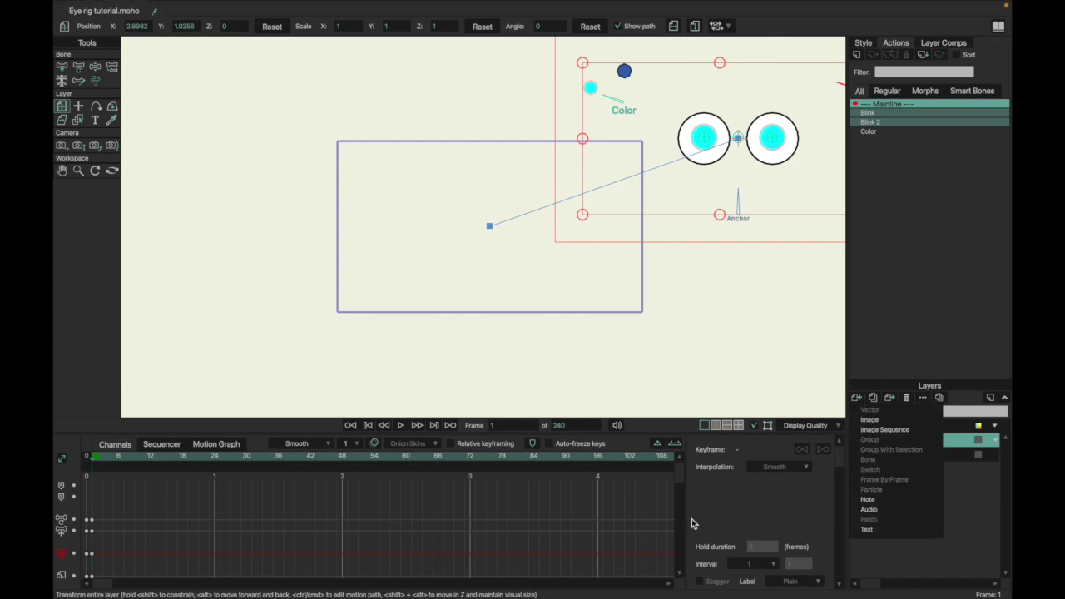
{"action": "left_click", "coordinate": [649, 518]}
{"action": "key", "text": "ctrl+Left"}
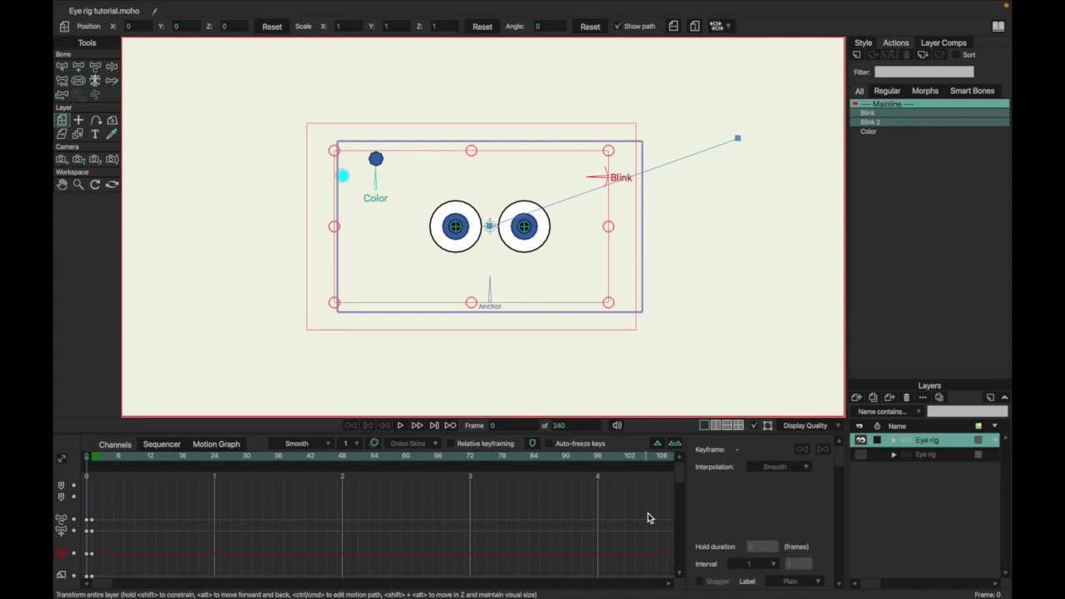
{"action": "left_click", "coordinate": [871, 397]}
{"action": "left_click", "coordinate": [884, 414]}
Draw a large circle around both eyes on the new layer and center it at X 0, Y 0
{"action": "left_click", "coordinate": [79, 81]}
{"action": "mouse_move", "coordinate": [399, 163]}
{"action": "left_mouse_down"}
{"action": "mouse_move", "coordinate": [504, 249]}
{"action": "mouse_move", "coordinate": [601, 309]}
{"action": "mouse_move", "coordinate": [573, 287]}
{"action": "left_mouse_up"}
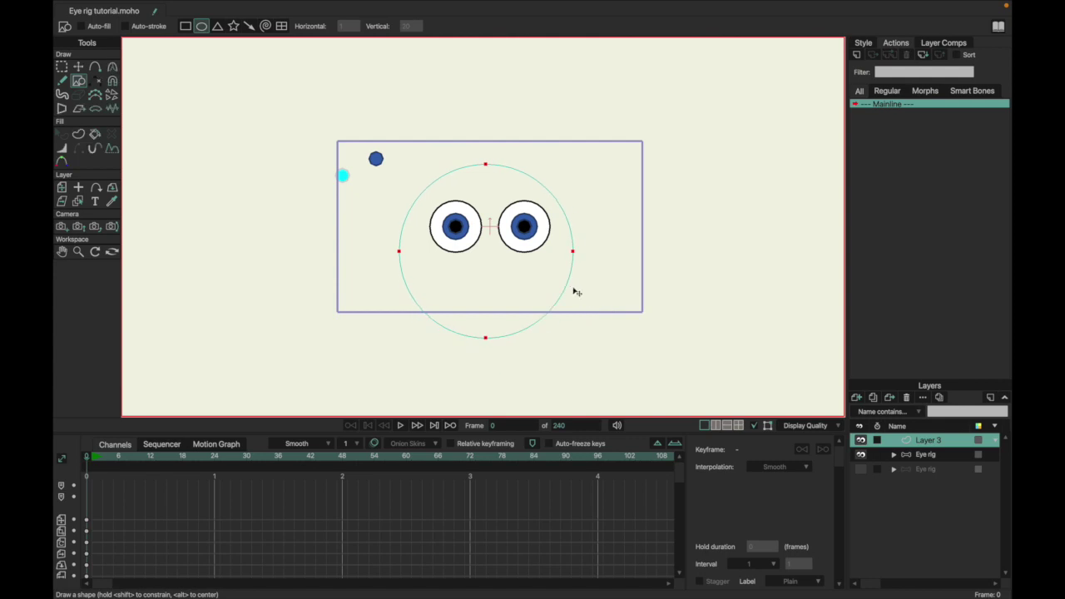
{"action": "key", "text": "t"}
{"action": "left_click", "coordinate": [265, 26]}
{"action": "type", "text": "0"}
{"action": "key", "text": "Return"}
{"action": "left_click", "coordinate": [304, 26]}
{"action": "type", "text": "0"}
{"action": "key", "text": "Return"}
Create a filled and stroked shape from the circle and give it a light peach fill from the Skin.png swatches
{"action": "key", "text": "u"}
{"action": "key", "text": "space"}
{"action": "left_click", "coordinate": [865, 46]}
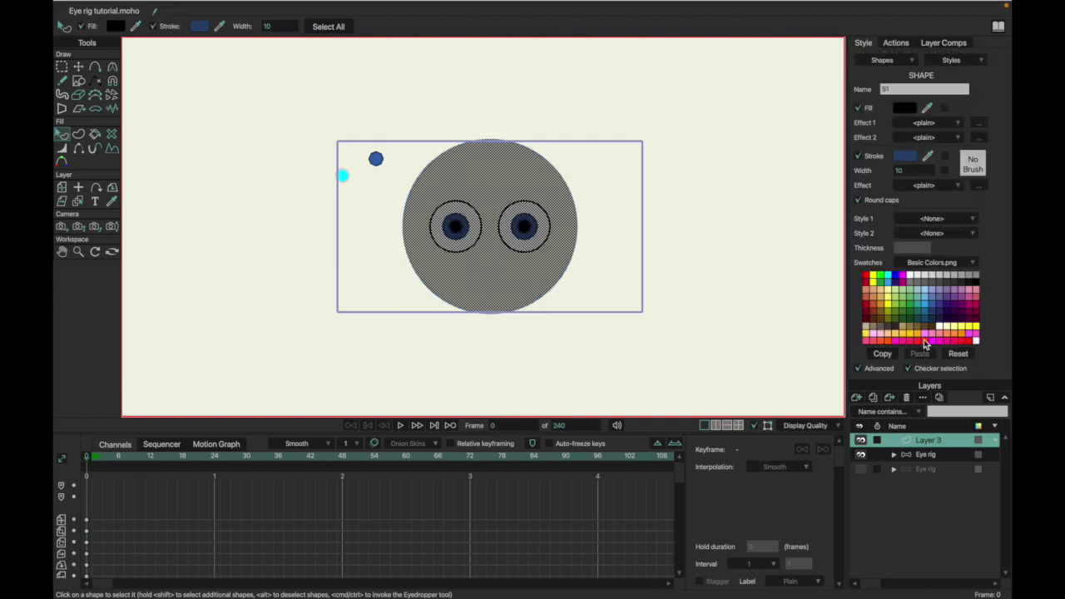
{"action": "left_click", "coordinate": [923, 263]}
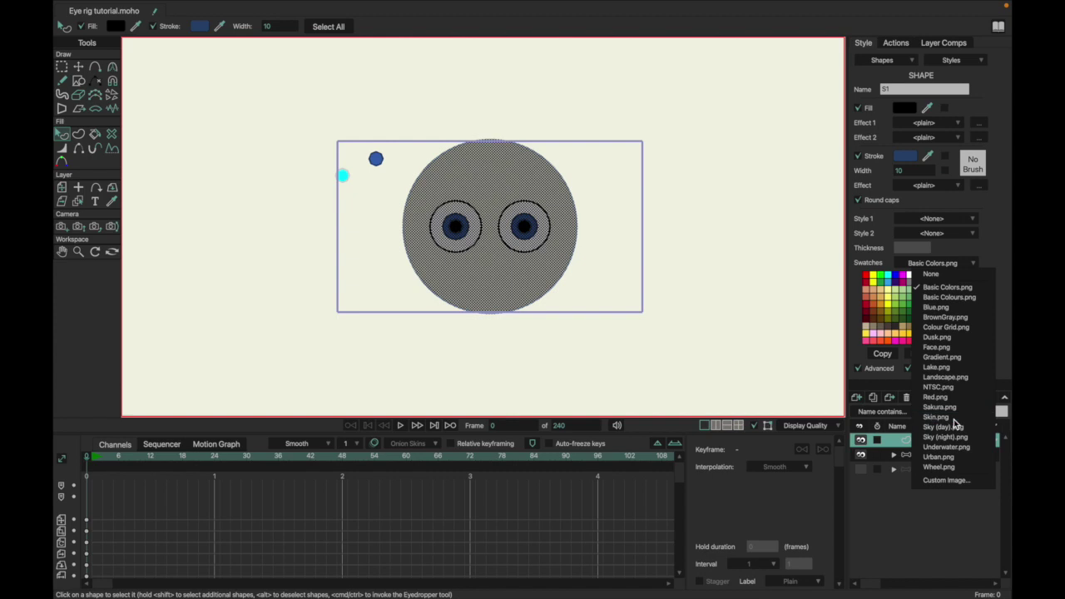
{"action": "left_click", "coordinate": [935, 417]}
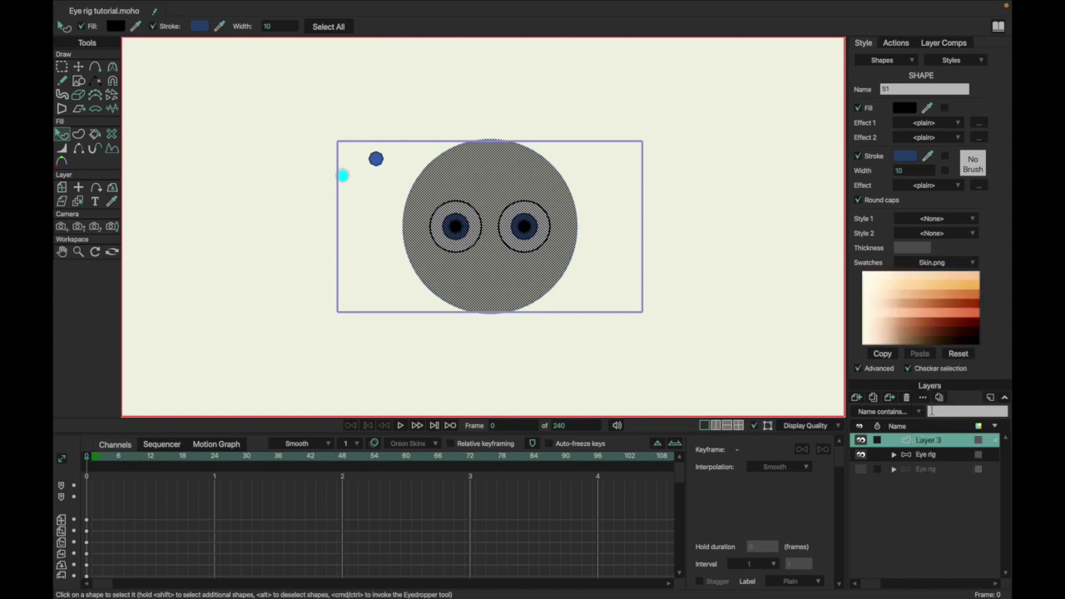
{"action": "left_click", "coordinate": [974, 292]}
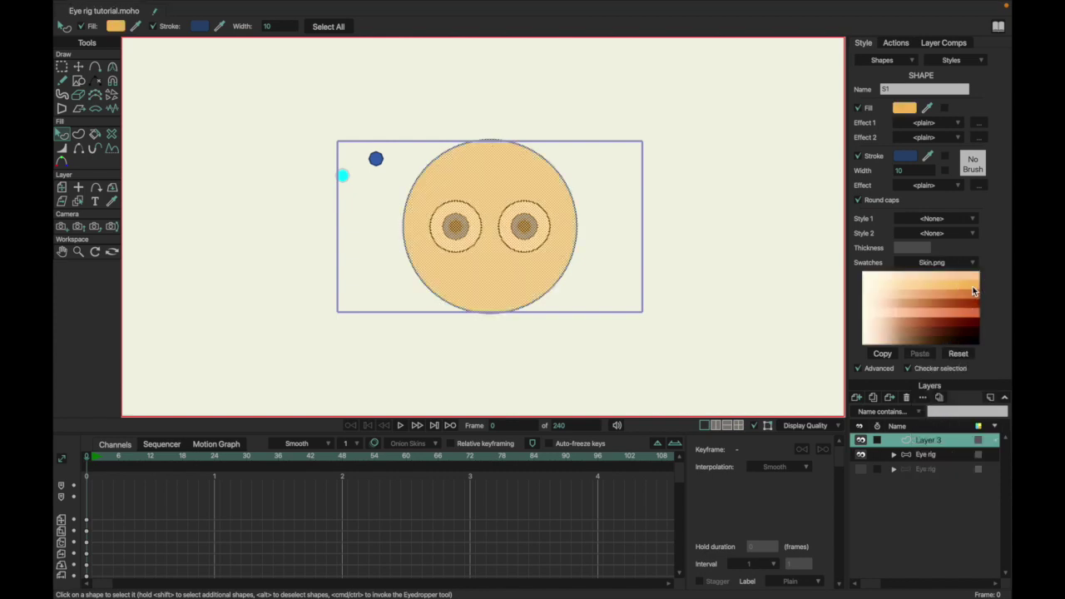
{"action": "left_click", "coordinate": [667, 237]}
{"action": "left_click", "coordinate": [573, 235]}
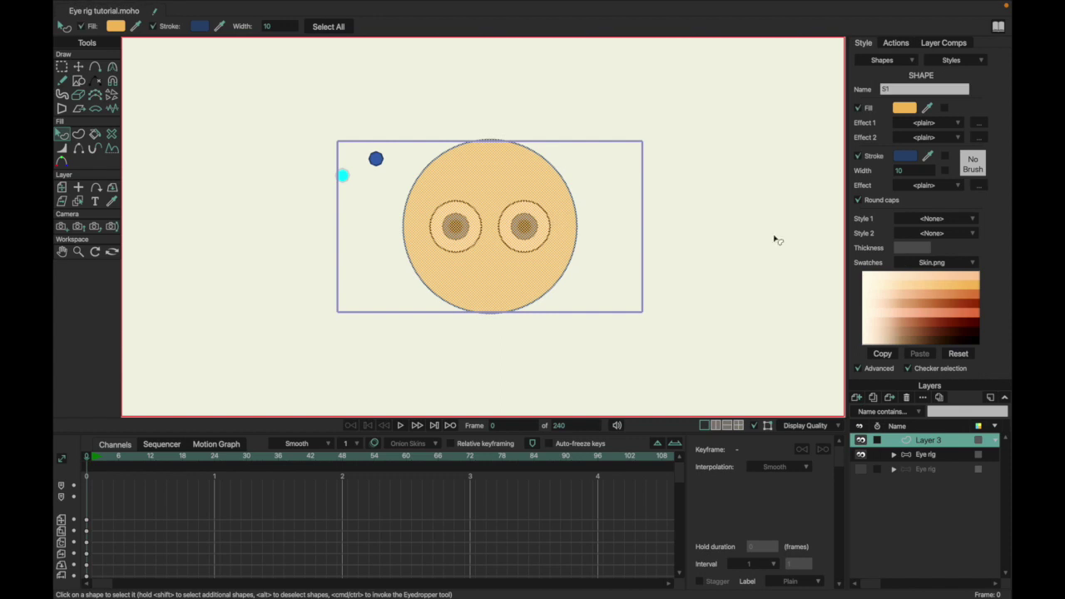
{"action": "left_click", "coordinate": [954, 279]}
{"action": "left_click", "coordinate": [653, 153]}
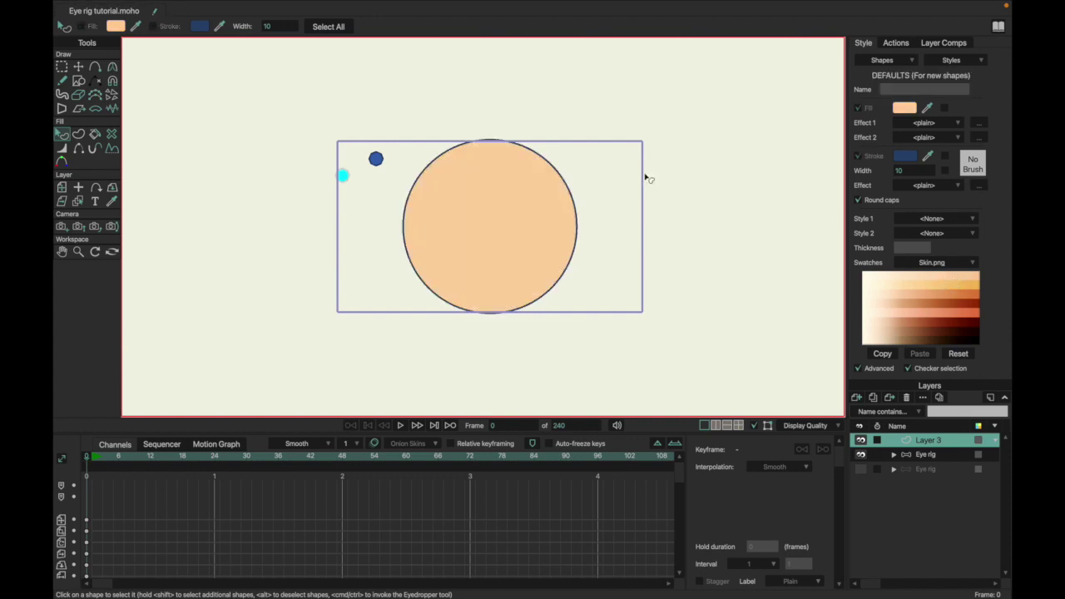
Rename the circle's layer as Face and place it beneath both Eye rig layers
{"action": "double_click", "coordinate": [898, 443]}
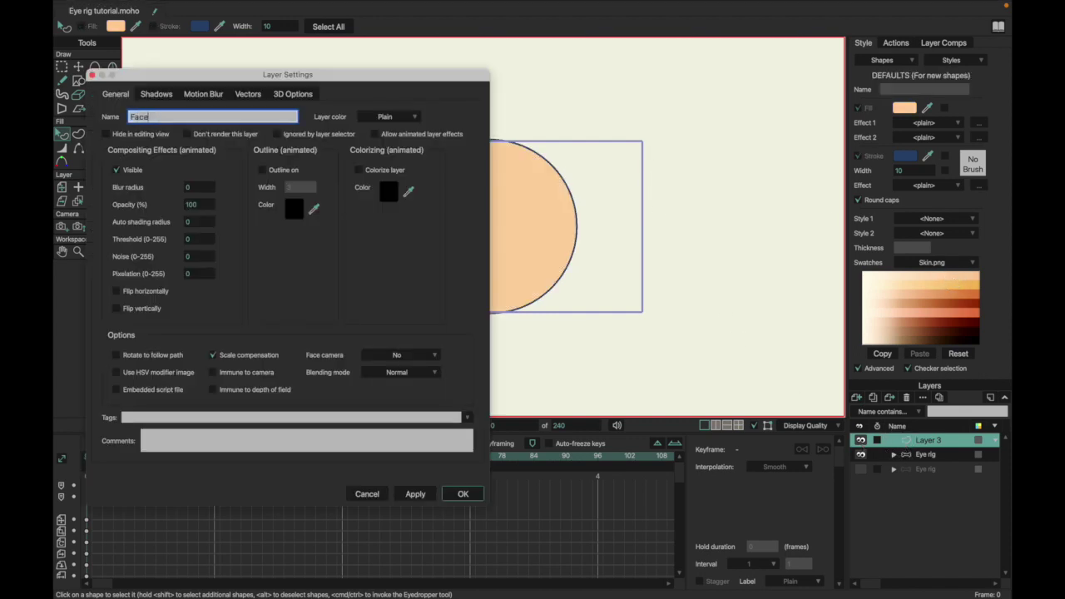
{"action": "type", "text": "Face"}
{"action": "key", "text": "Return"}
{"action": "mouse_move", "coordinate": [930, 441]}
{"action": "left_mouse_down"}
{"action": "mouse_move", "coordinate": [923, 482]}
{"action": "mouse_move", "coordinate": [926, 459]}
{"action": "left_mouse_up"}
Move the Eyes group onto the center of the face at frame 1, at about X -2.90, Y -1.03
{"action": "left_click", "coordinate": [909, 441]}
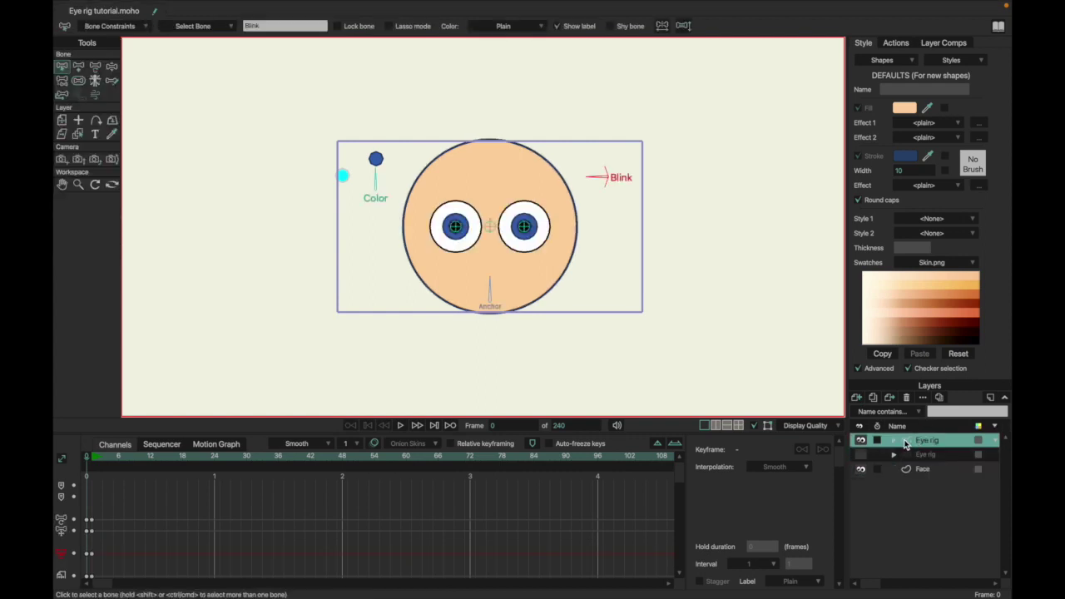
{"action": "left_click", "coordinate": [895, 440]}
{"action": "key", "text": "ctrl+Right"}
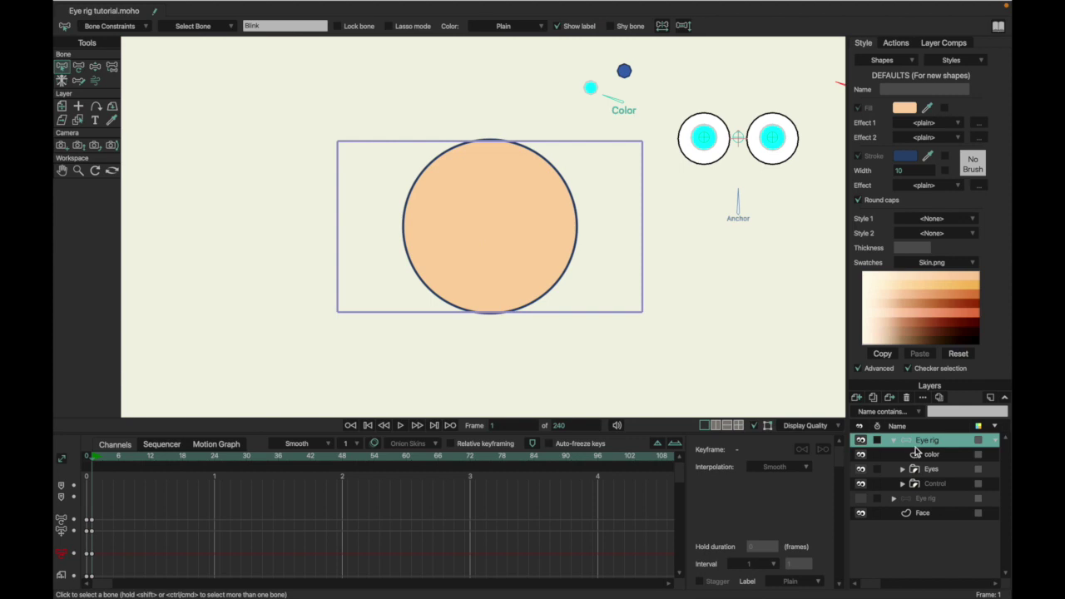
{"action": "left_click", "coordinate": [927, 471]}
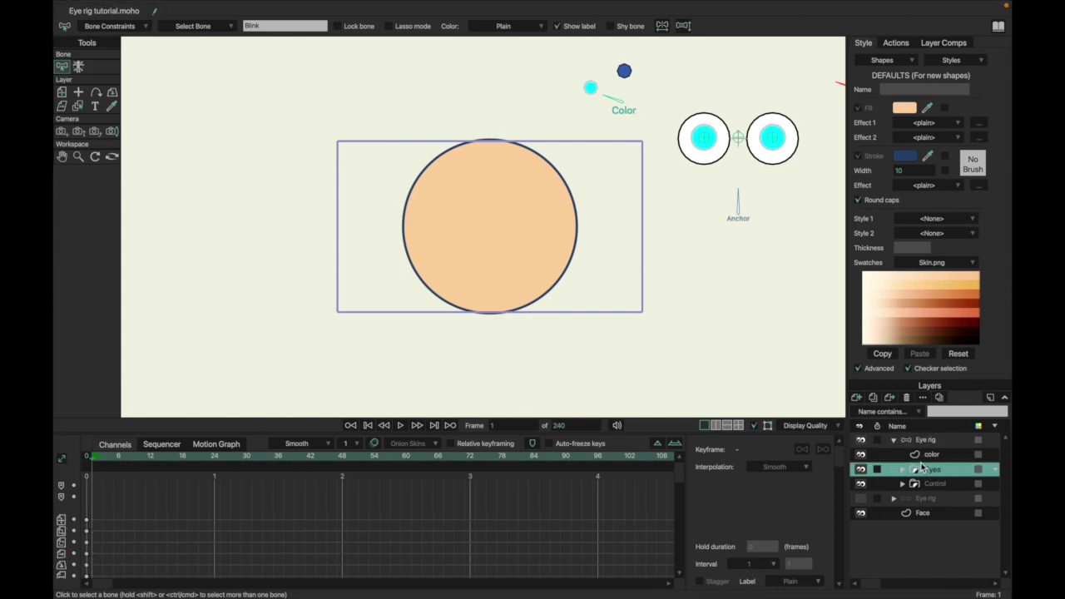
{"action": "left_click", "coordinate": [60, 92]}
{"action": "left_click_drag", "start_coordinate": [686, 225], "coordinate": [440, 309]}
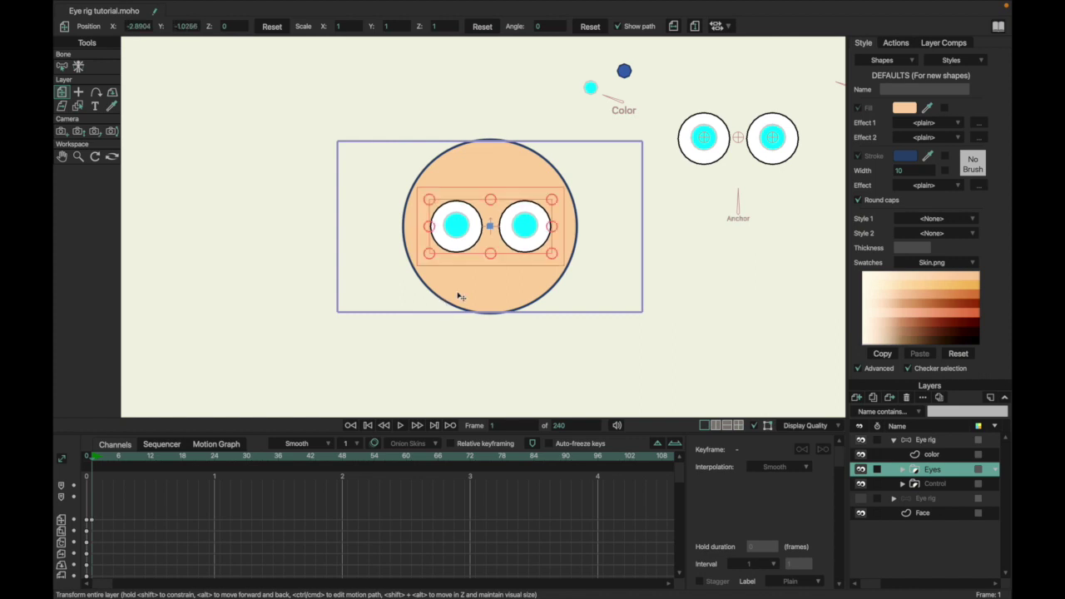
{"action": "scroll", "coordinate": [458, 297], "scroll_direction": "up", "scroll_amount": 2}
{"action": "left_click_drag", "start_coordinate": [509, 260], "coordinate": [514, 266]}
{"action": "scroll", "coordinate": [513, 266], "scroll_direction": "down", "scroll_amount": 2}
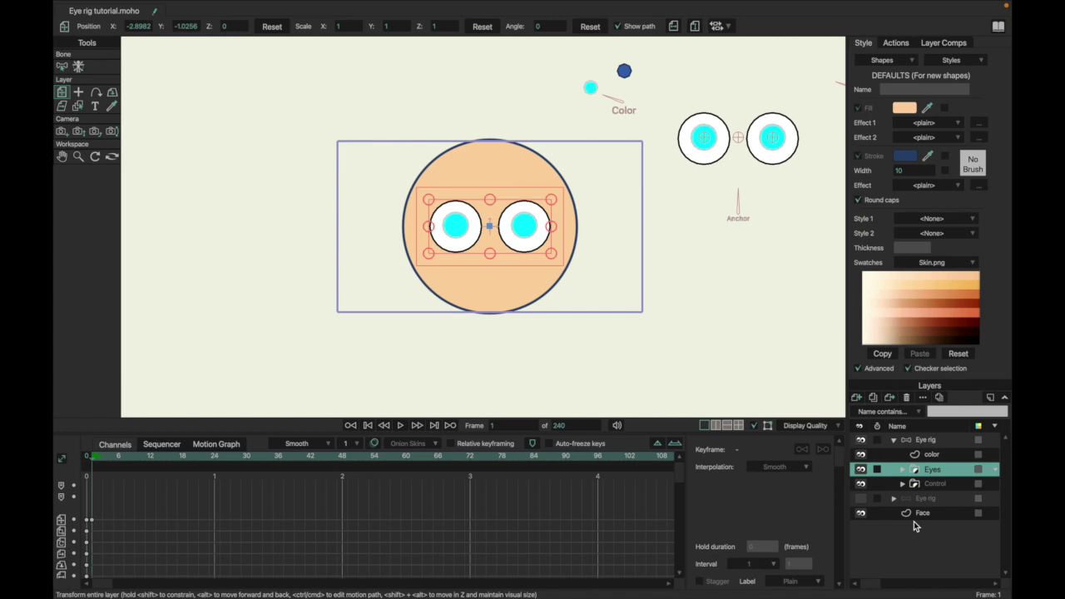
Pose the off-camera Eye rig at frame 1 by shifting the pupil bone, half-closing the eyes with Blink, and turning the irises dark blue with Color
{"action": "left_click", "coordinate": [929, 441]}
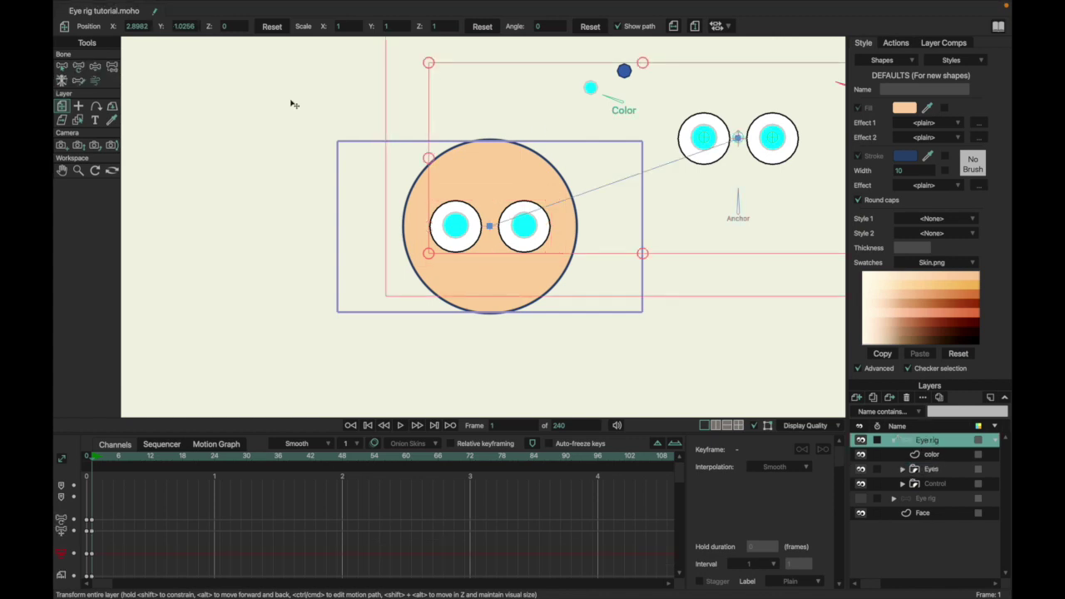
{"action": "left_click", "coordinate": [79, 67]}
{"action": "mouse_move", "coordinate": [750, 139]}
{"action": "left_mouse_down"}
{"action": "mouse_move", "coordinate": [741, 133]}
{"action": "mouse_move", "coordinate": [735, 147]}
{"action": "mouse_move", "coordinate": [735, 132]}
{"action": "mouse_move", "coordinate": [758, 124]}
{"action": "mouse_move", "coordinate": [749, 160]}
{"action": "mouse_move", "coordinate": [748, 131]}
{"action": "mouse_move", "coordinate": [764, 146]}
{"action": "mouse_move", "coordinate": [755, 119]}
{"action": "mouse_move", "coordinate": [739, 112]}
{"action": "mouse_move", "coordinate": [741, 147]}
{"action": "mouse_move", "coordinate": [759, 153]}
{"action": "mouse_move", "coordinate": [753, 131]}
{"action": "mouse_move", "coordinate": [745, 135]}
{"action": "mouse_move", "coordinate": [770, 143]}
{"action": "mouse_move", "coordinate": [741, 136]}
{"action": "mouse_move", "coordinate": [756, 119]}
{"action": "mouse_move", "coordinate": [734, 146]}
{"action": "mouse_move", "coordinate": [737, 127]}
{"action": "mouse_move", "coordinate": [766, 119]}
{"action": "mouse_move", "coordinate": [737, 132]}
{"action": "mouse_move", "coordinate": [738, 145]}
{"action": "left_mouse_up"}
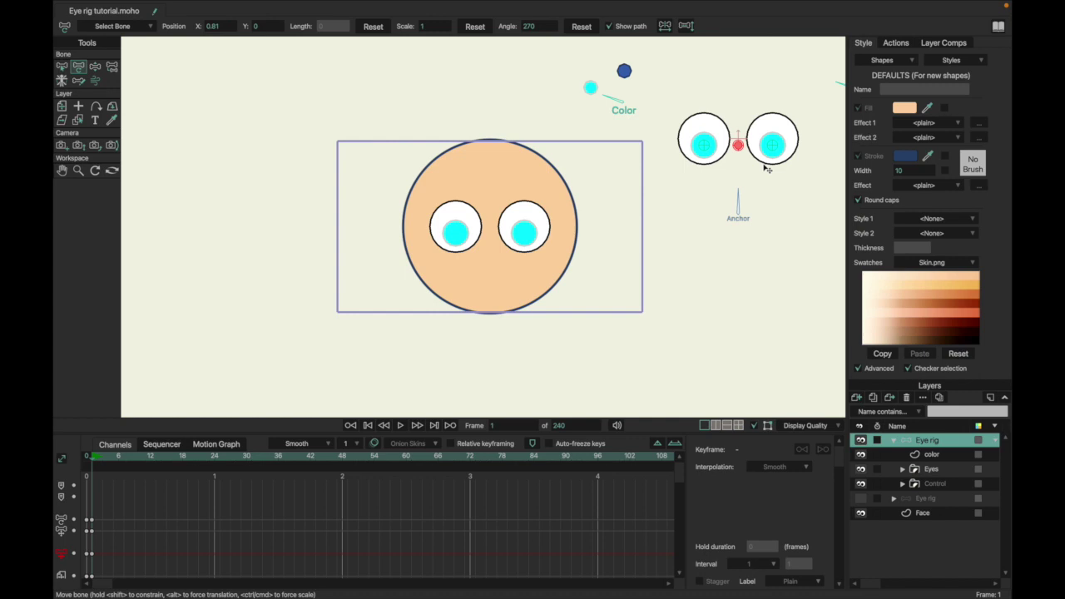
{"action": "left_click_drag", "start_coordinate": [766, 200], "coordinate": [705, 217]}
{"action": "mouse_move", "coordinate": [777, 100]}
{"action": "left_mouse_down"}
{"action": "mouse_move", "coordinate": [844, 154]}
{"action": "mouse_move", "coordinate": [750, 79]}
{"action": "mouse_move", "coordinate": [807, 216]}
{"action": "mouse_move", "coordinate": [765, 161]}
{"action": "mouse_move", "coordinate": [785, 112]}
{"action": "left_mouse_up"}
{"action": "left_click", "coordinate": [553, 113]}
{"action": "mouse_move", "coordinate": [553, 112]}
{"action": "left_mouse_down"}
{"action": "mouse_move", "coordinate": [587, 94]}
{"action": "mouse_move", "coordinate": [563, 95]}
{"action": "left_mouse_up"}
{"action": "mouse_move", "coordinate": [674, 162]}
{"action": "left_mouse_down"}
{"action": "mouse_move", "coordinate": [663, 174]}
{"action": "mouse_move", "coordinate": [673, 171]}
{"action": "left_mouse_up"}
{"action": "left_click", "coordinate": [345, 243]}
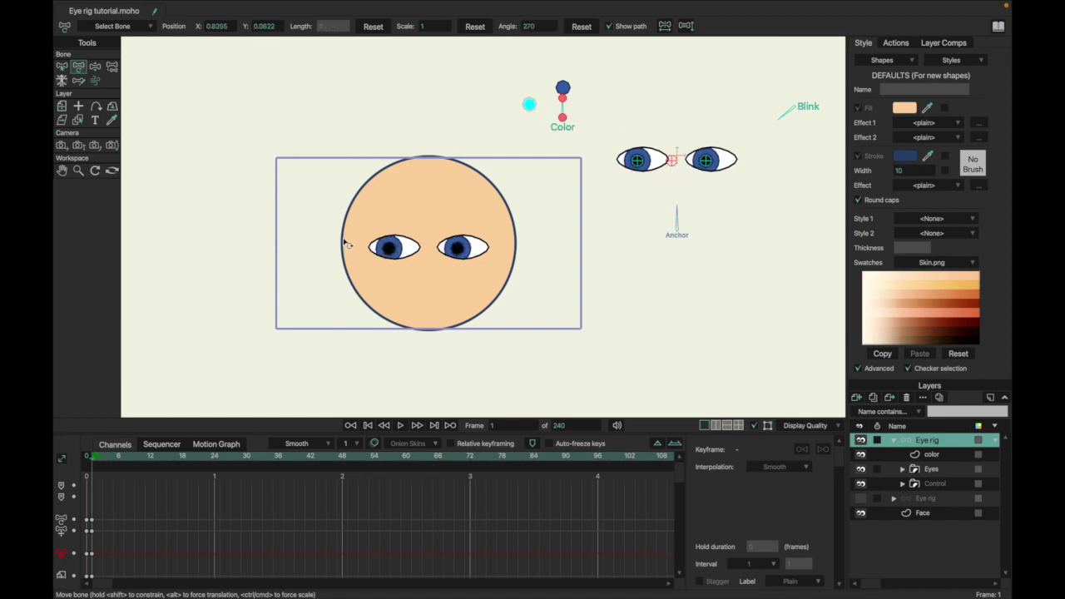